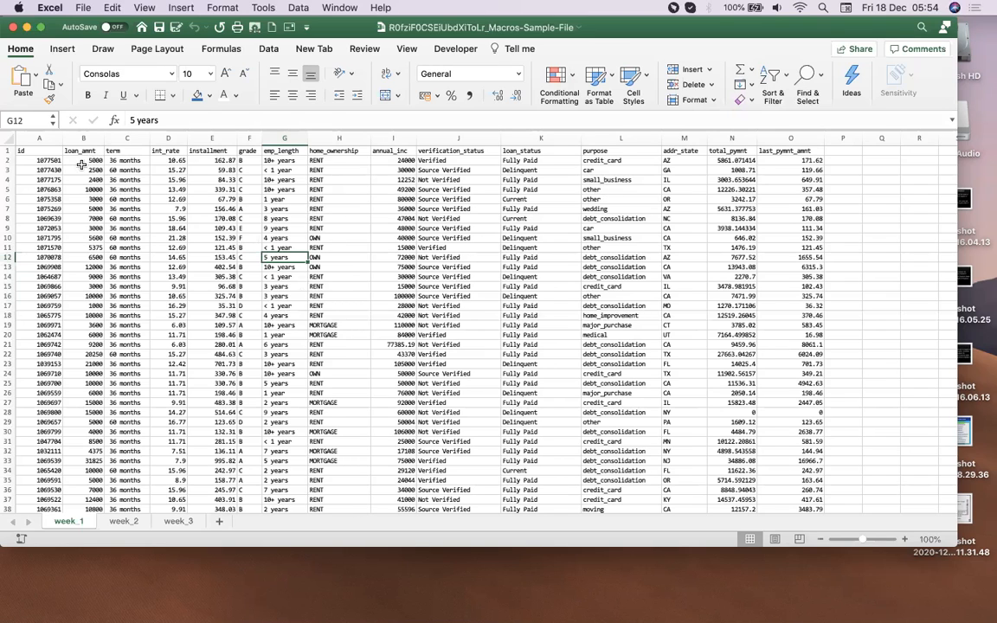
# Step: Examine the loan columns on week_1, from loan amount, term, rate, installment and grade to income, verification status and payments
pyautogui.click(75, 137)
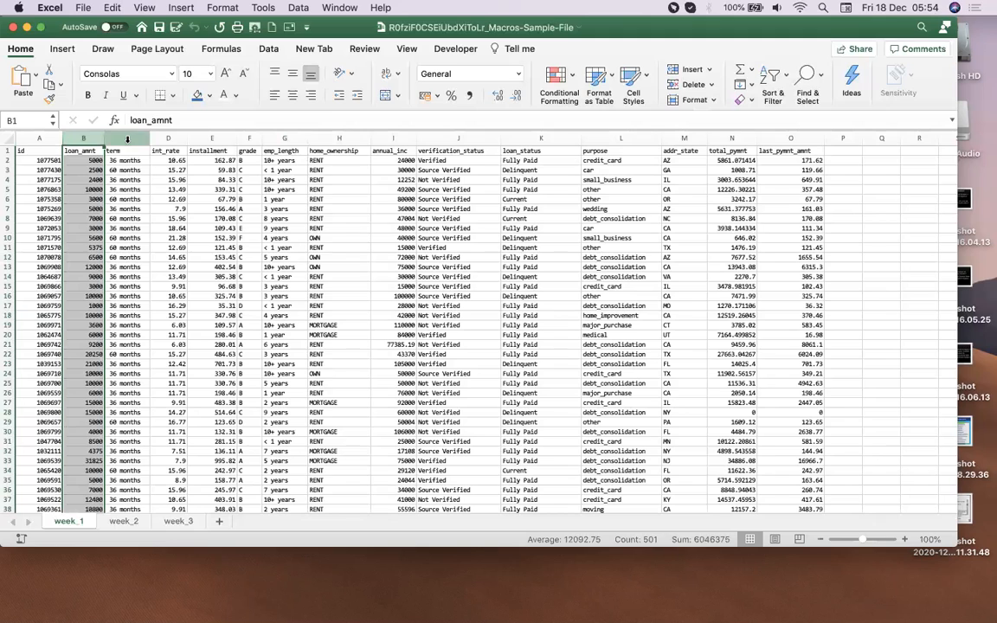
pyautogui.click(127, 139)
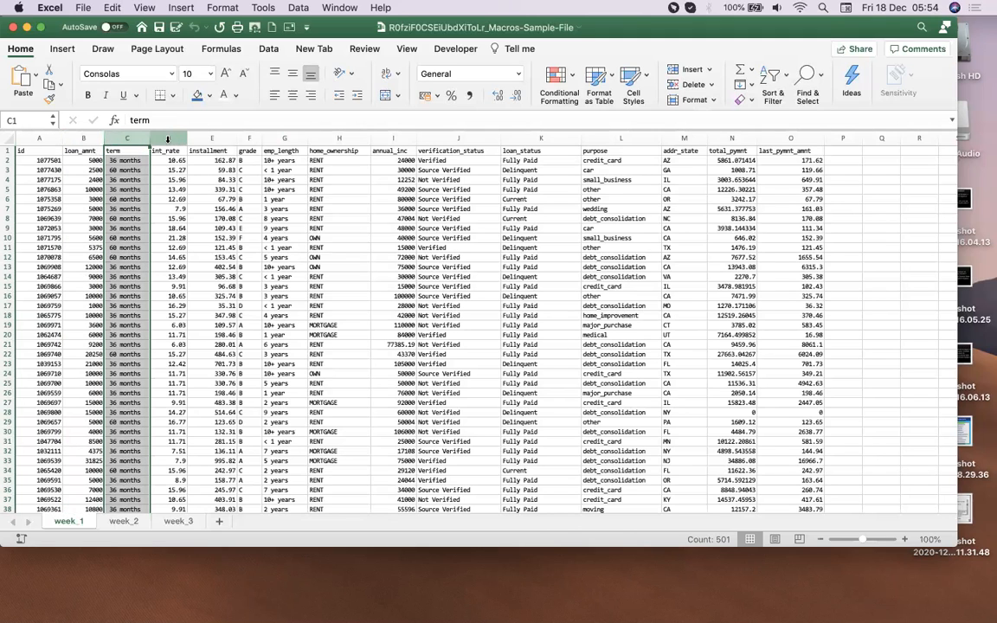
pyautogui.click(168, 140)
pyautogui.click(211, 141)
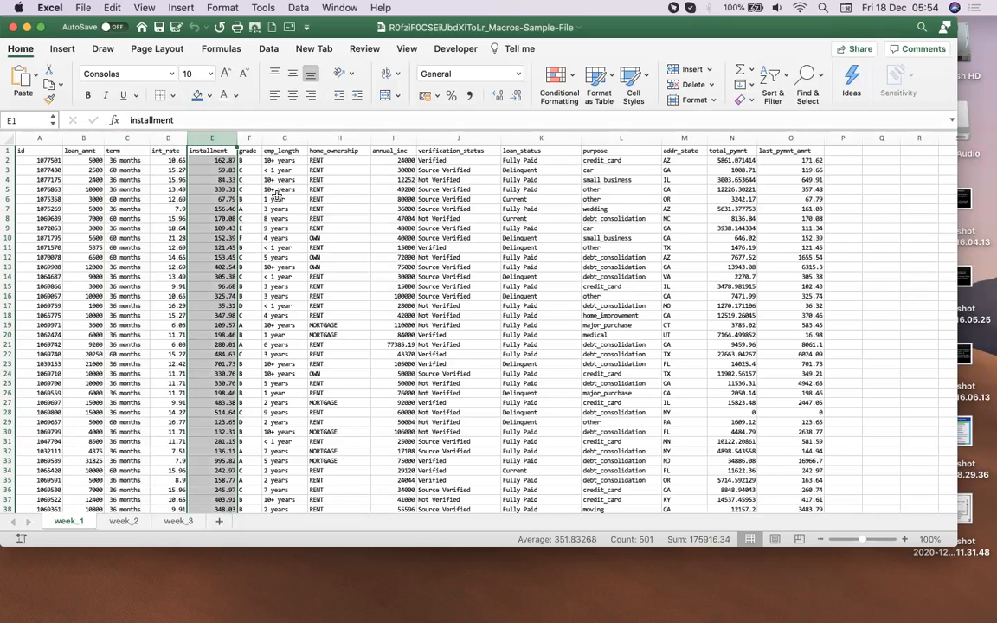
pyautogui.click(247, 140)
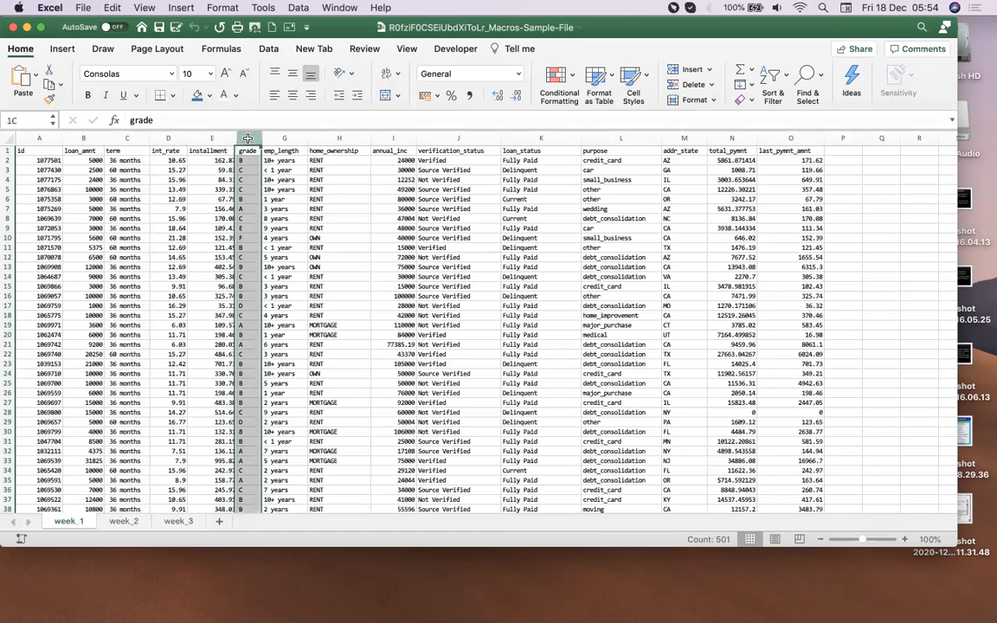
pyautogui.click(391, 139)
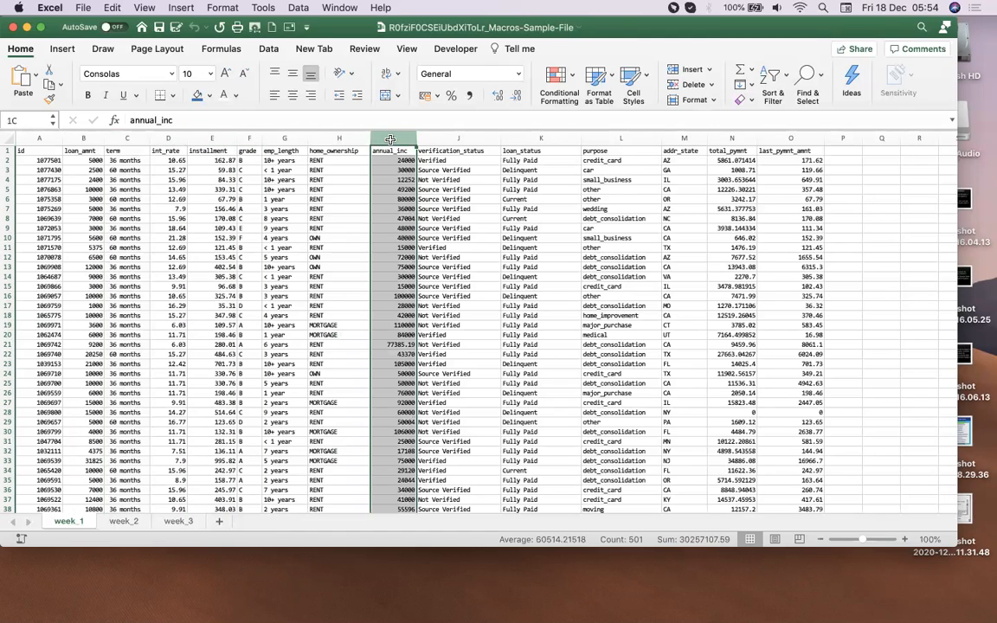
pyautogui.click(437, 140)
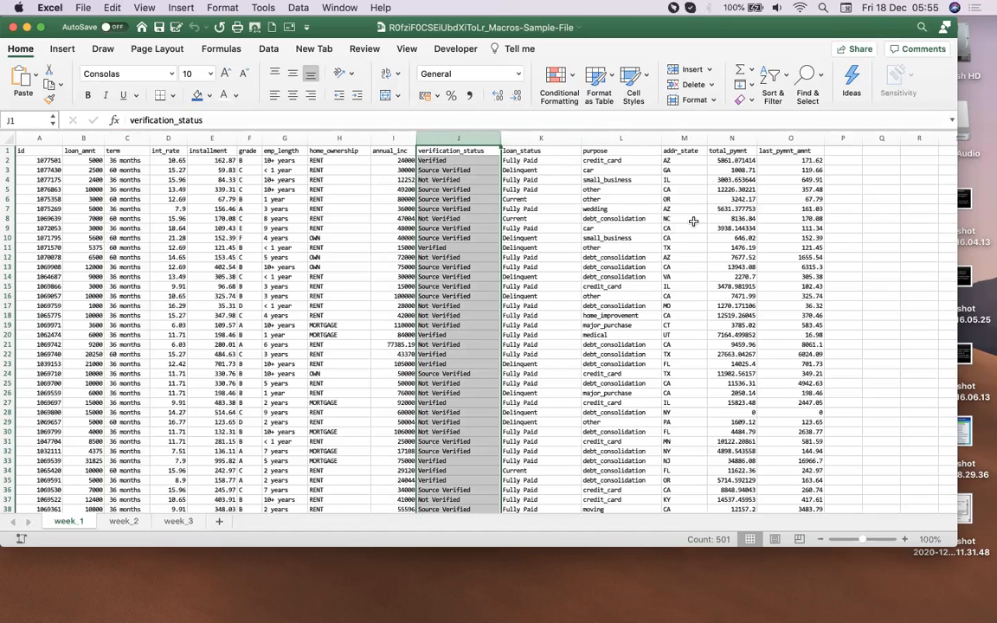
pyautogui.click(728, 140)
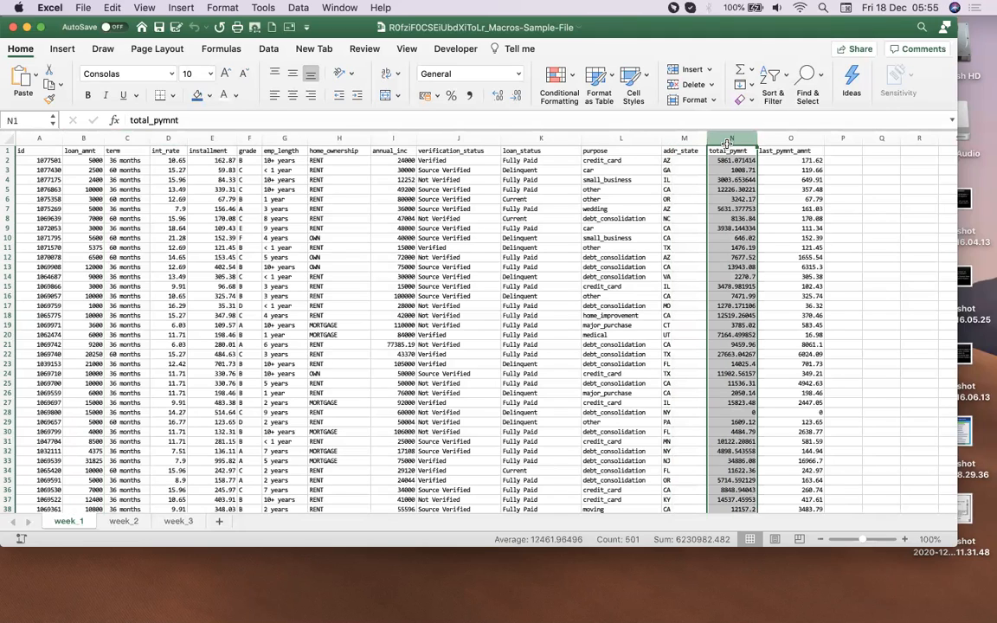
pyautogui.click(790, 139)
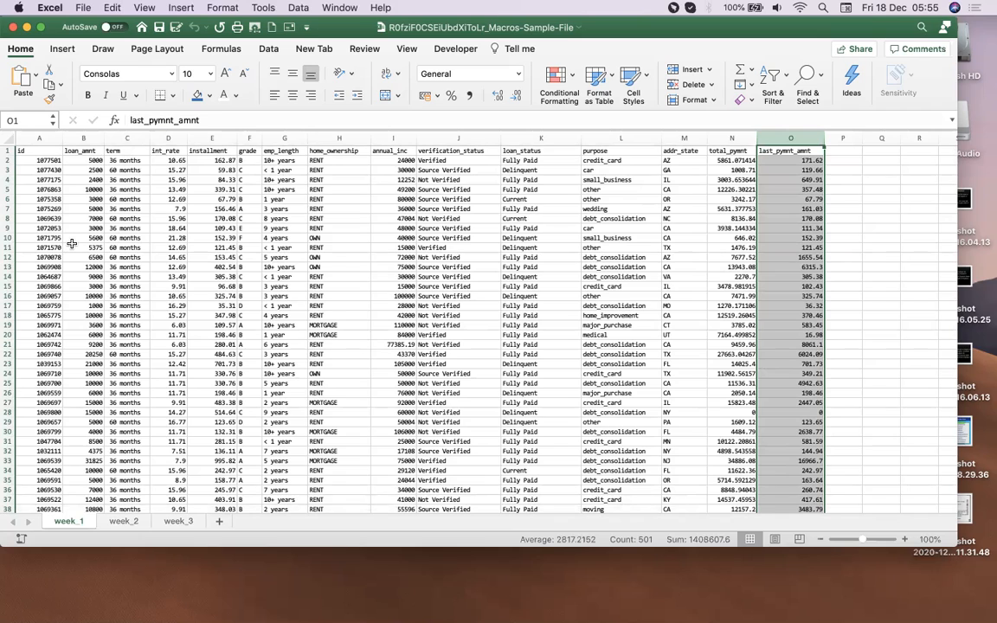
pyautogui.click(82, 188)
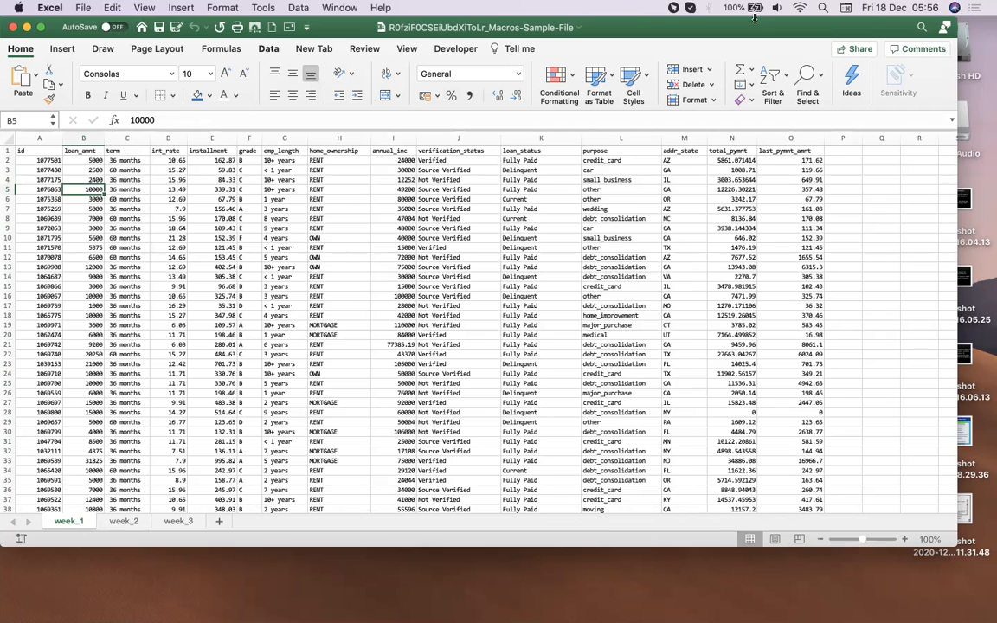
# Step: Set up a new macro recording with the macro name Format_rapport_sem
pyautogui.moveTo(749, 22); pyautogui.dragTo(748, 73)
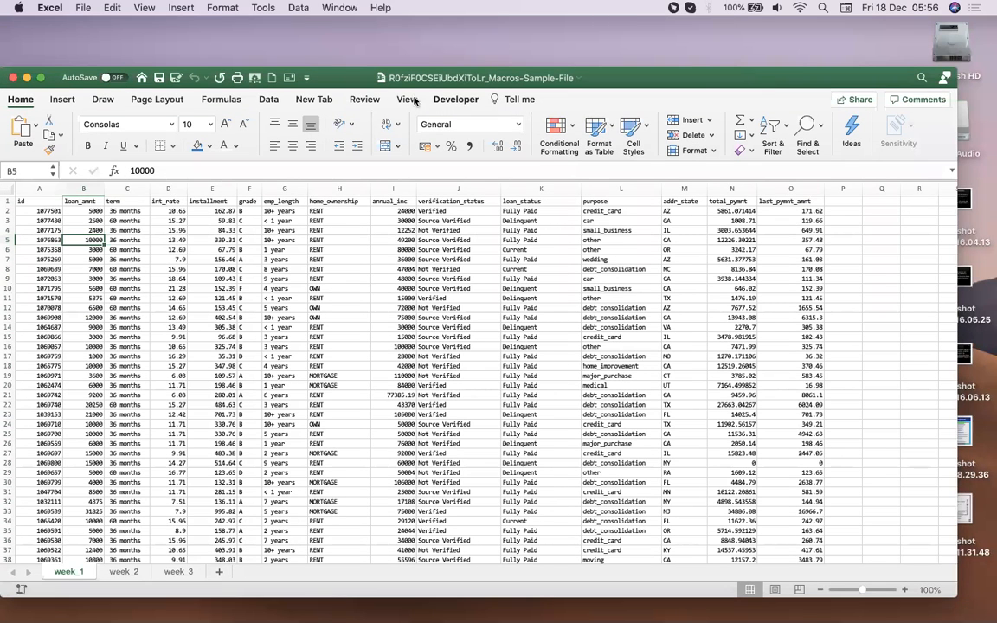
pyautogui.click(455, 99)
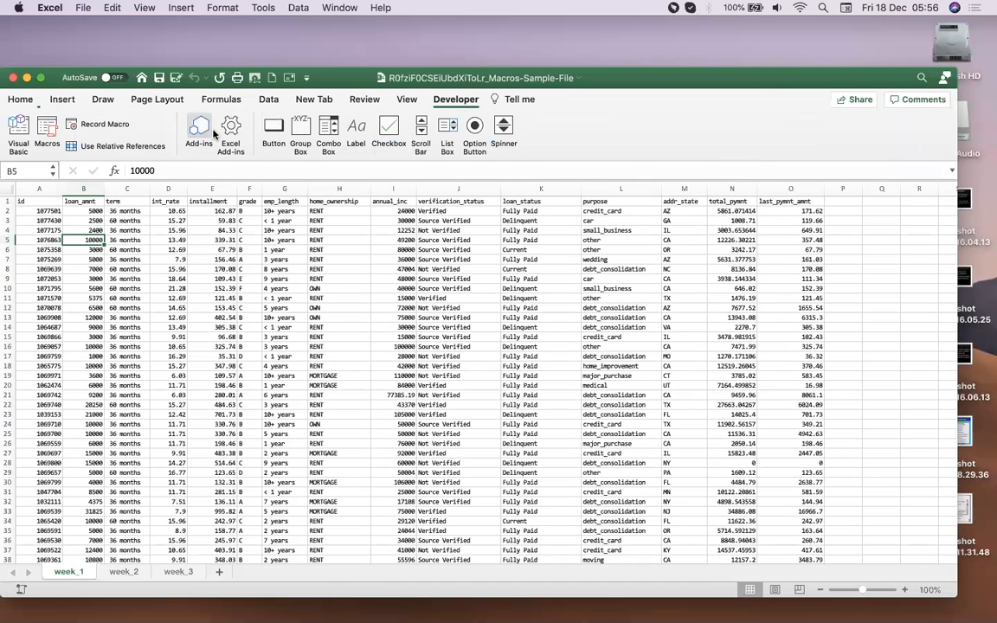
pyautogui.click(99, 128)
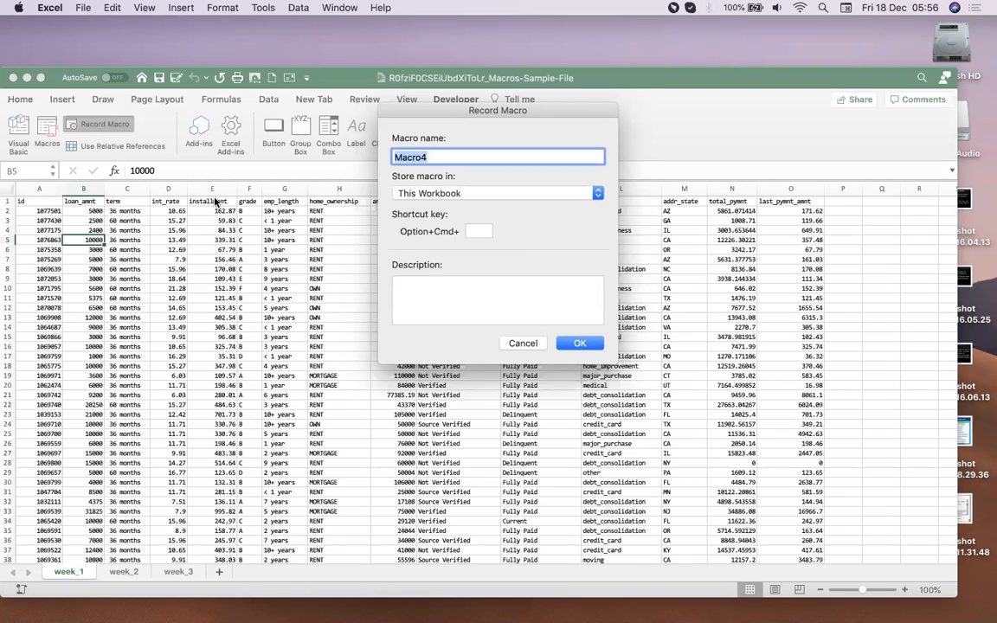
pyautogui.write('Format')
pyautogui.write('_rapport')
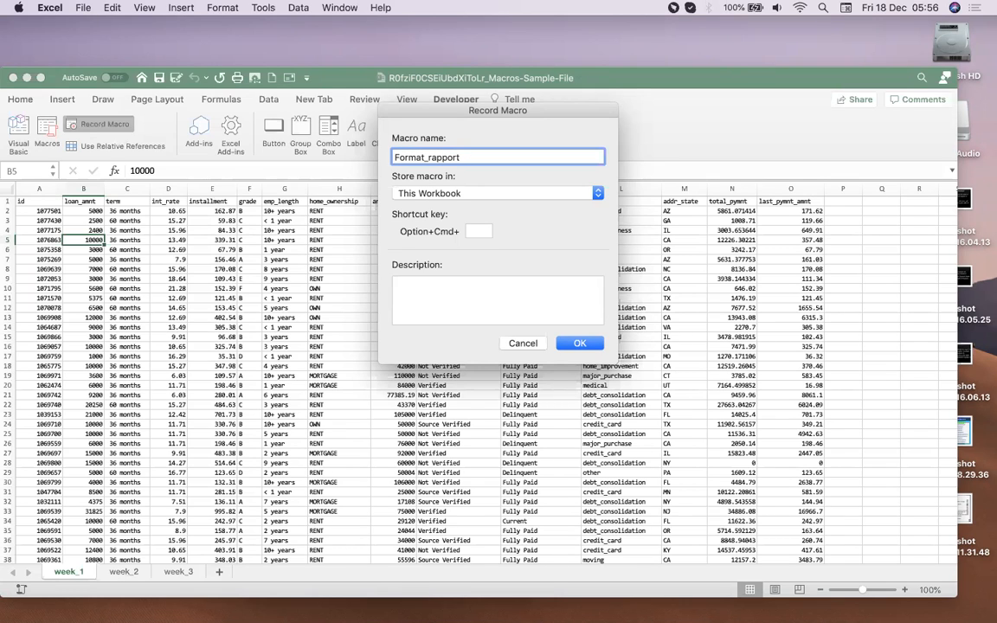
pyautogui.write('_sem')
# Step: Enter the macro description "Utiliser pour formater le rapport de chaque semaine" and start recording
pyautogui.click(403, 279)
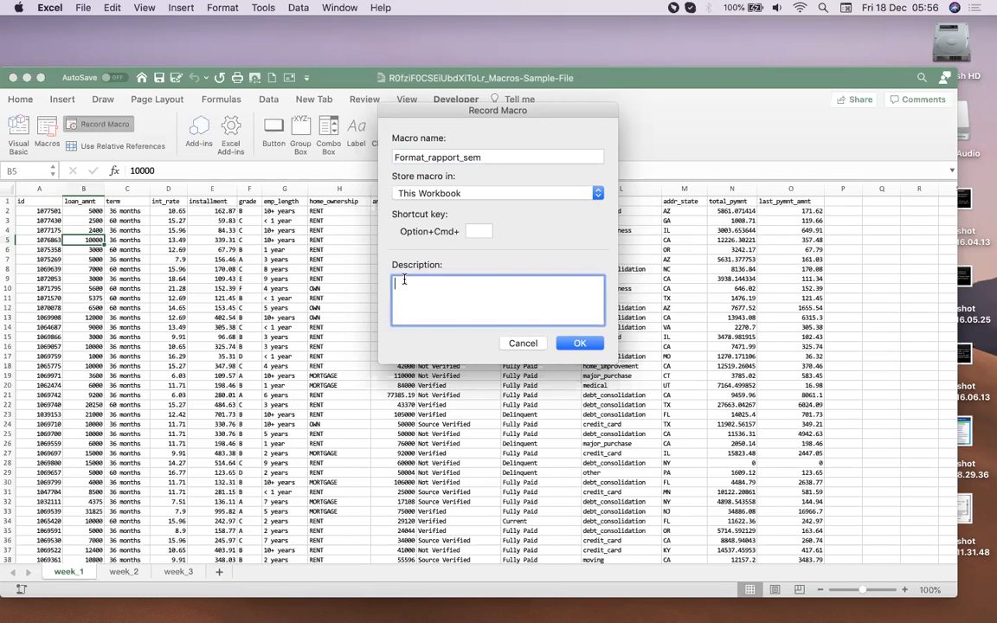
pyautogui.write('Utiliser')
pyautogui.press('BackSpace')
pyautogui.write('pour')
pyautogui.press('BackSpace')
pyautogui.press('BackSpace')
pyautogui.press('BackSpace')
pyautogui.press('BackSpace')
pyautogui.press('BackSpace')
pyautogui.write('r pour formater le ra')
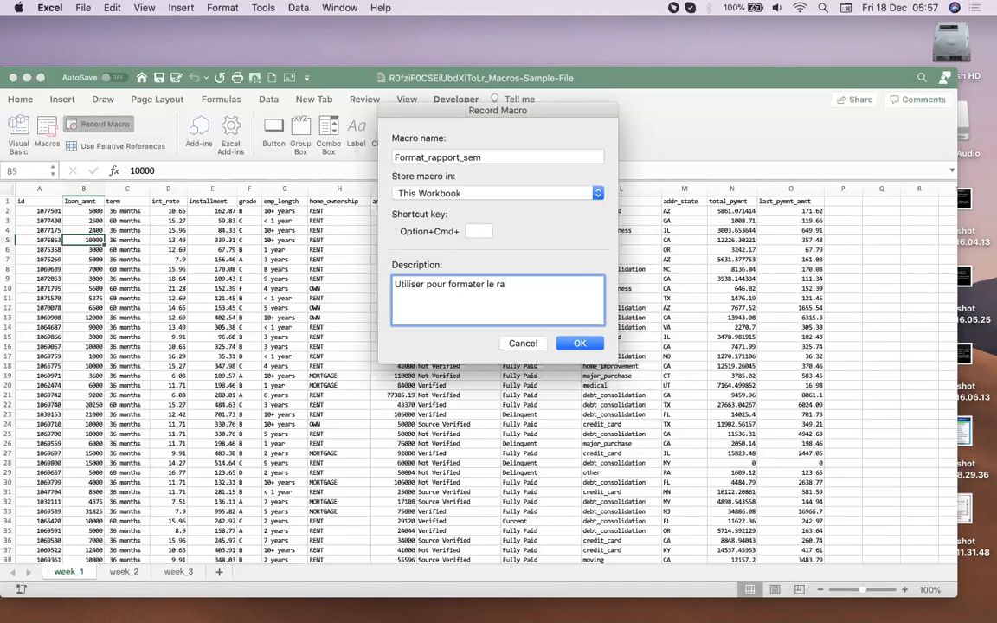
pyautogui.write('pport de chaque semaine')
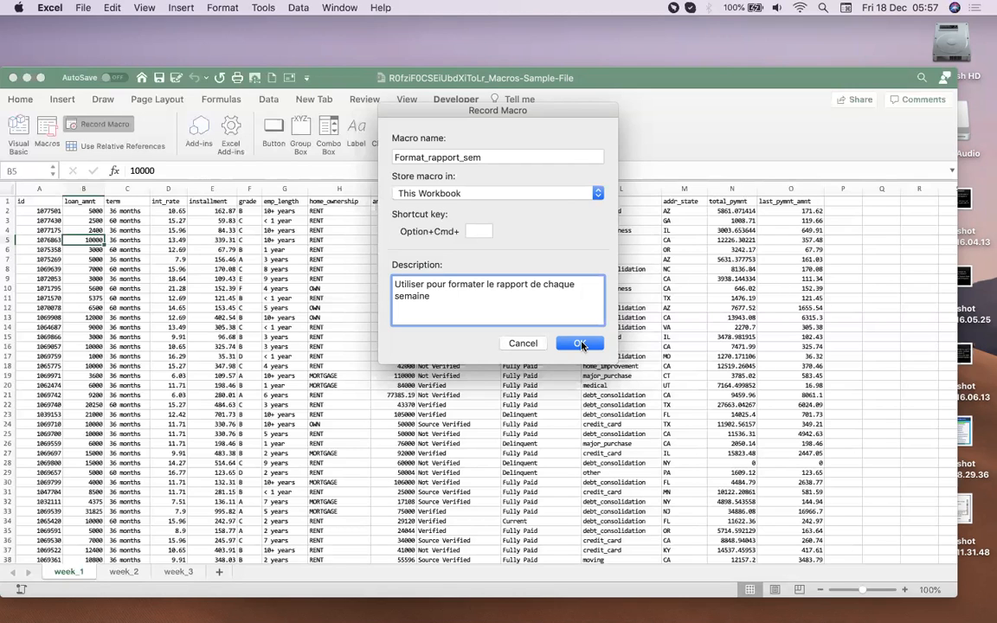
pyautogui.click(580, 343)
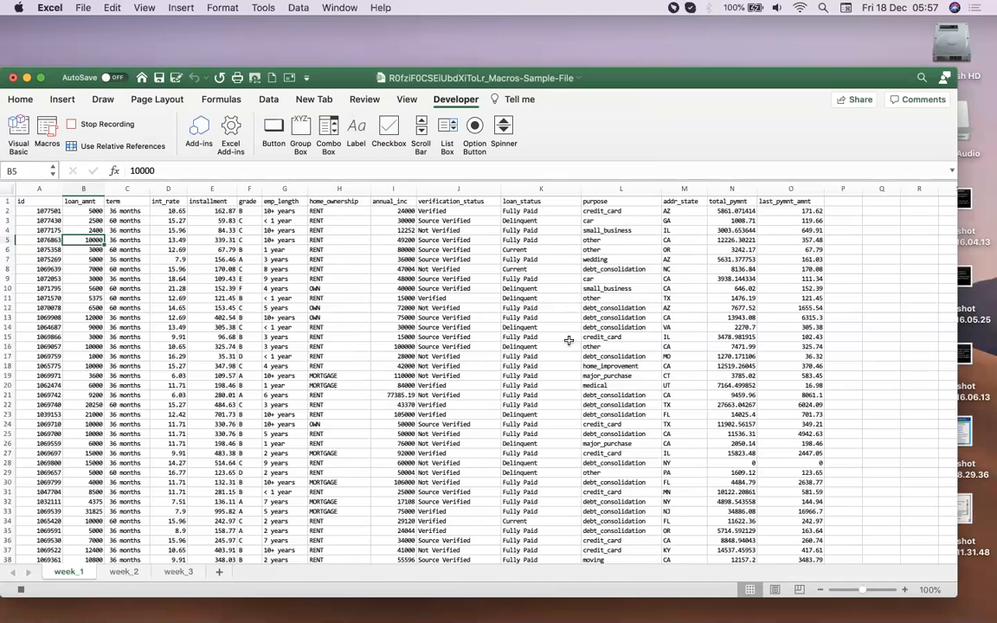
# Step: Change the font of the entire week_1 sheet to the theme font Calibri (Body)
pyautogui.click(21, 99)
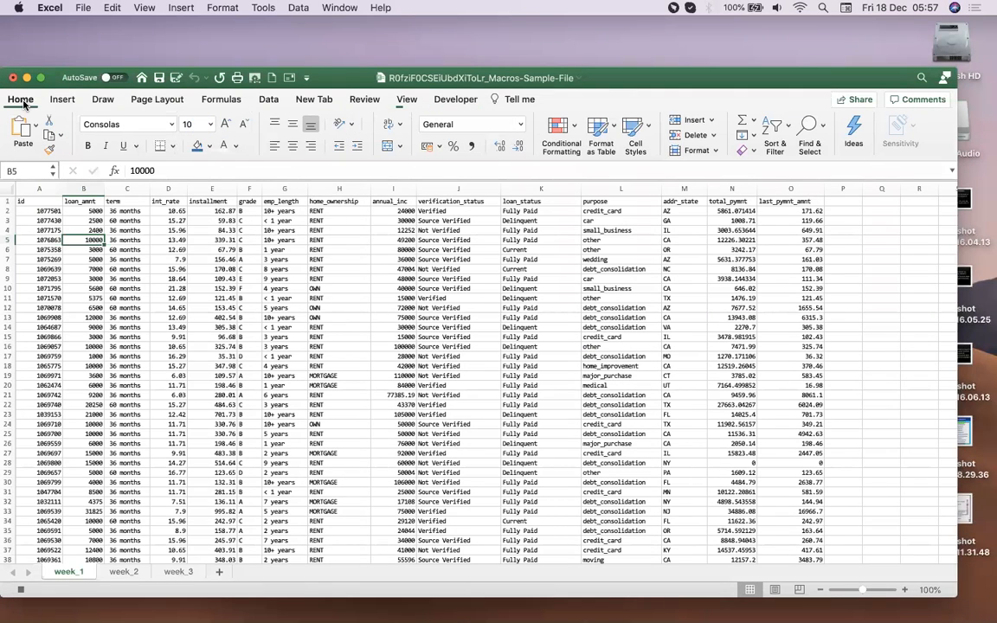
pyautogui.click(10, 191)
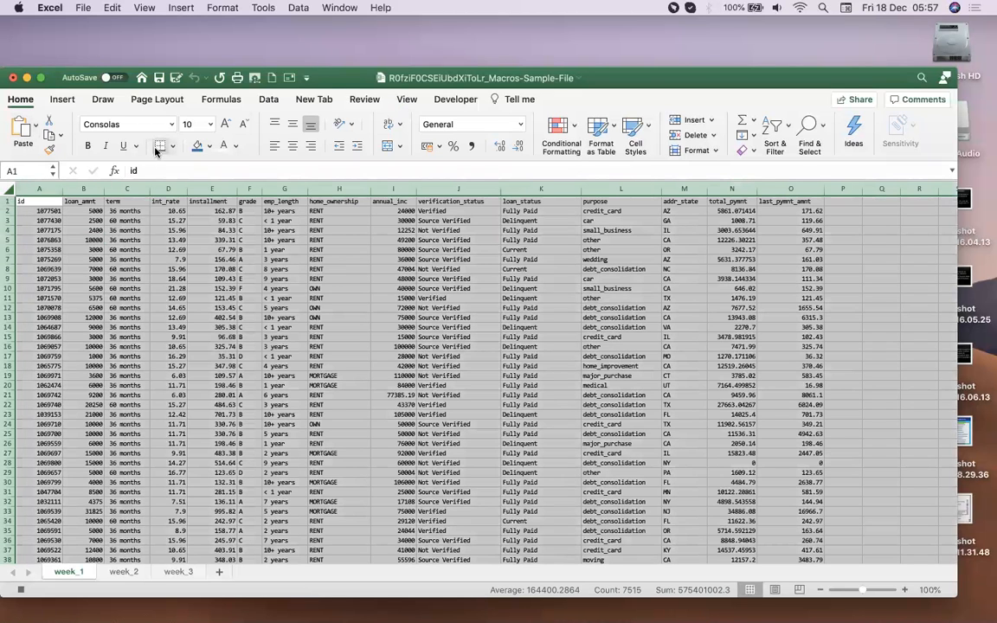
pyautogui.click(172, 124)
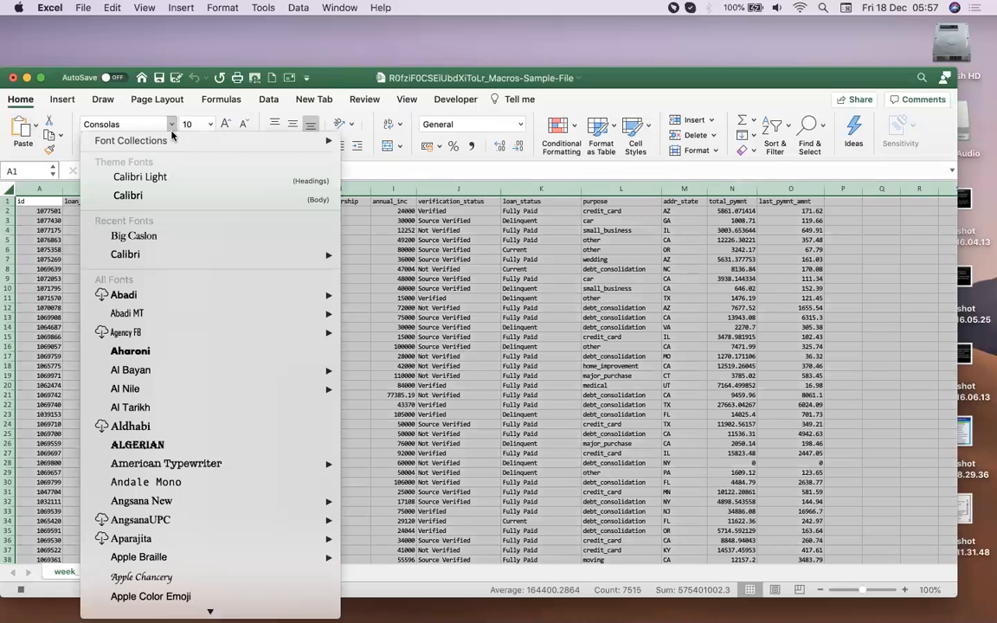
pyautogui.click(165, 201)
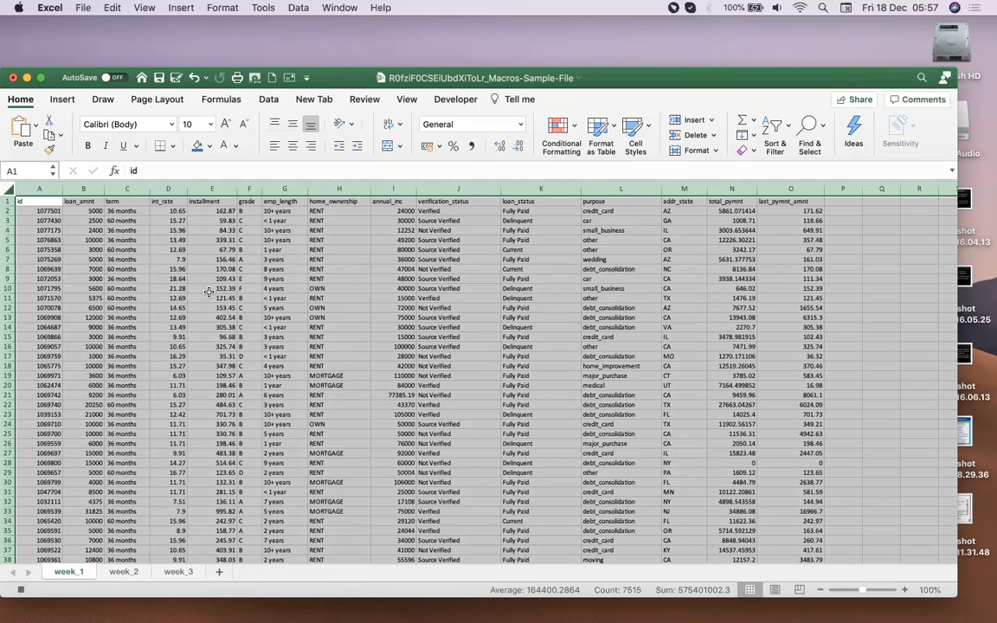
pyautogui.click(208, 291)
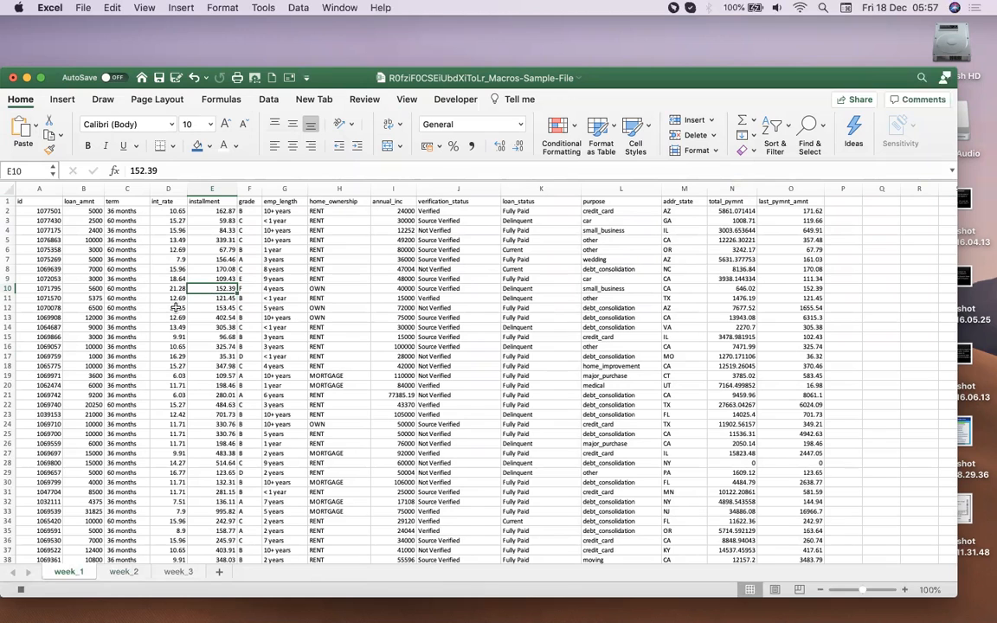
# Step: Apply the $ English (United States) accounting format to the loan_amnt, installment, annual_inc, total_pymnt and last_pymnt_amnt columns
pyautogui.click(79, 190)
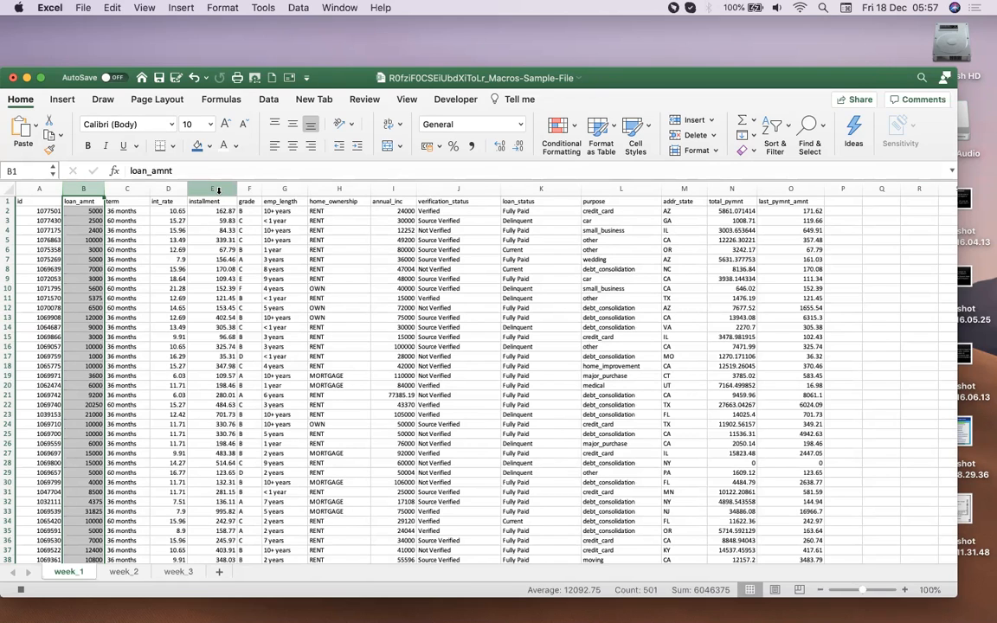
pyautogui.keyDown('super'); pyautogui.click(218, 190); pyautogui.keyUp('super')
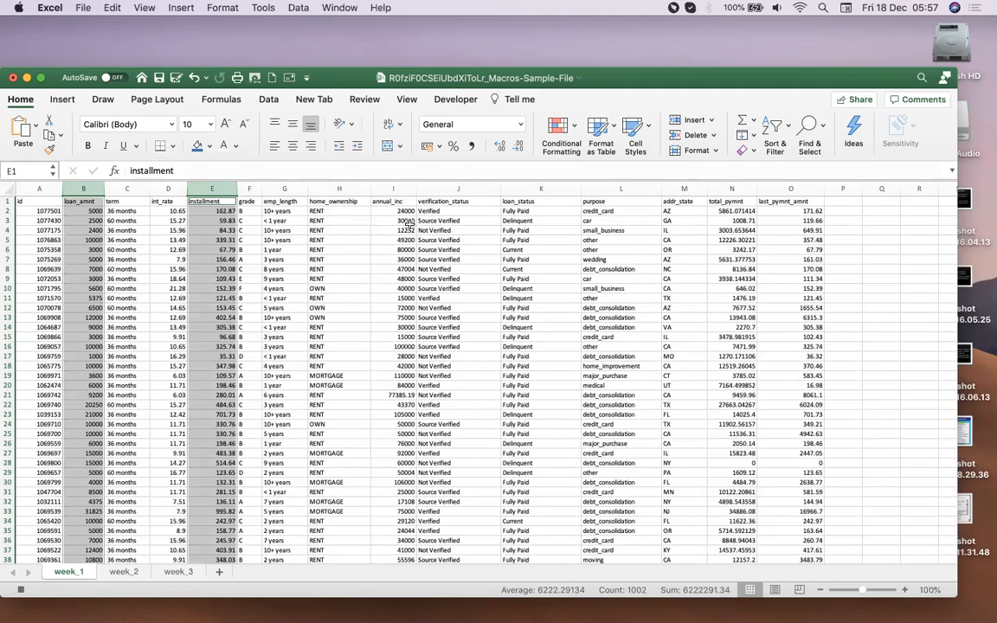
pyautogui.keyDown('super'); pyautogui.click(393, 190); pyautogui.keyUp('super')
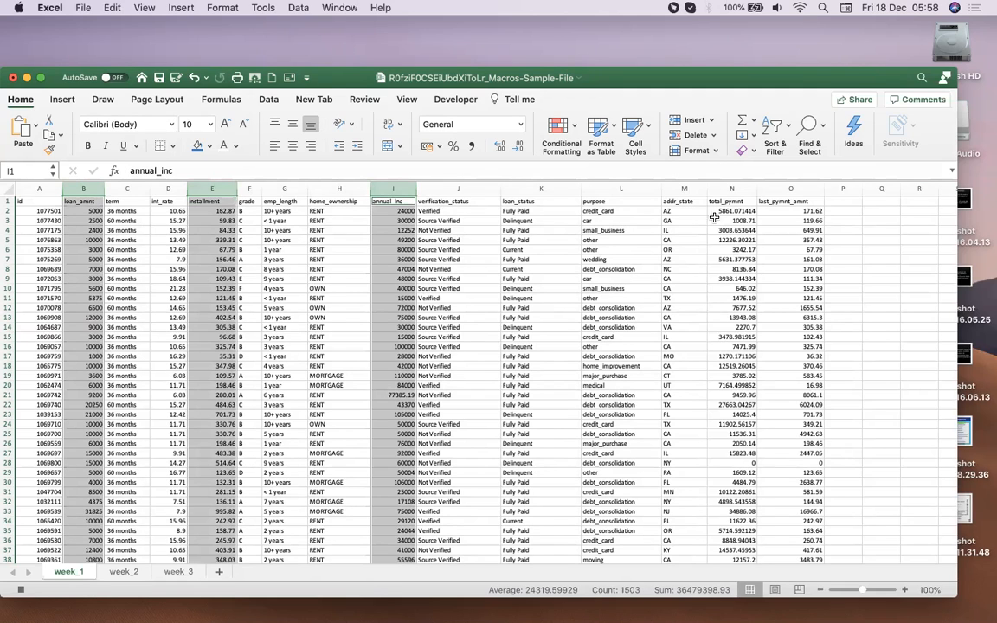
pyautogui.keyDown('super'); pyautogui.click(725, 190); pyautogui.keyUp('super')
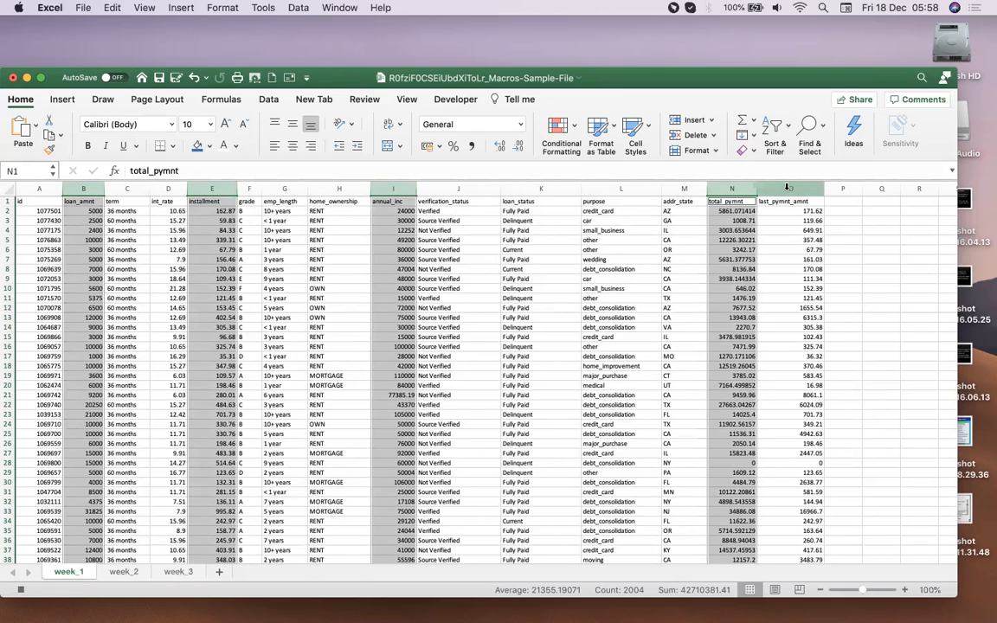
pyautogui.keyDown('super'); pyautogui.click(787, 189); pyautogui.keyUp('super')
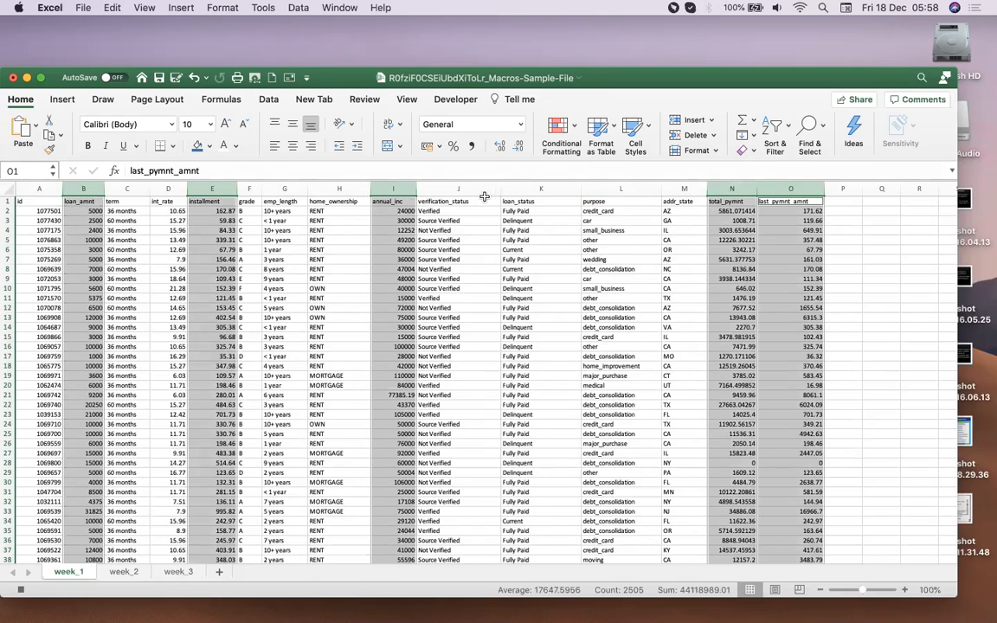
pyautogui.click(439, 148)
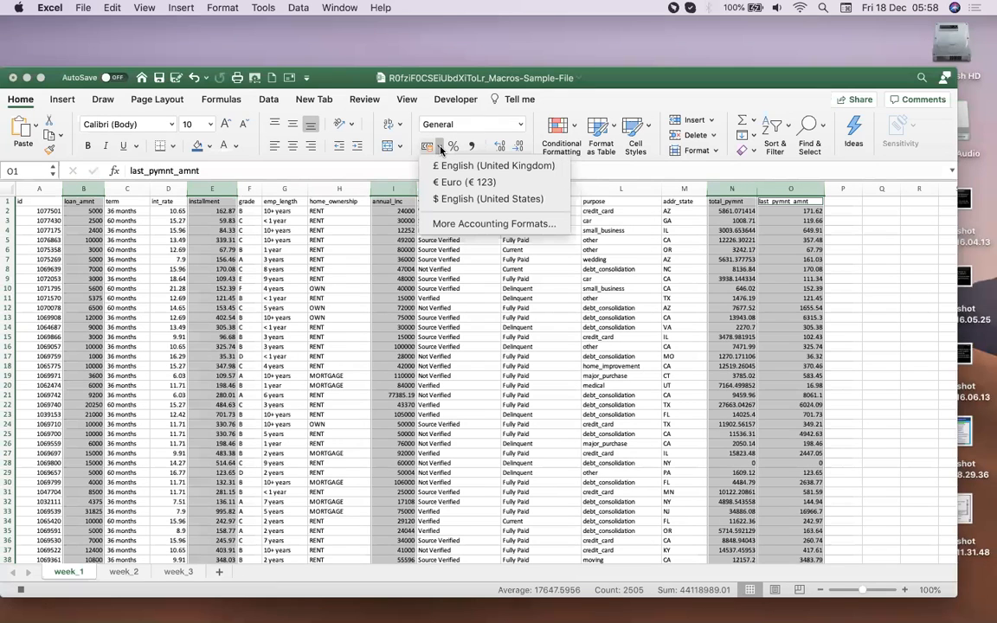
pyautogui.click(446, 200)
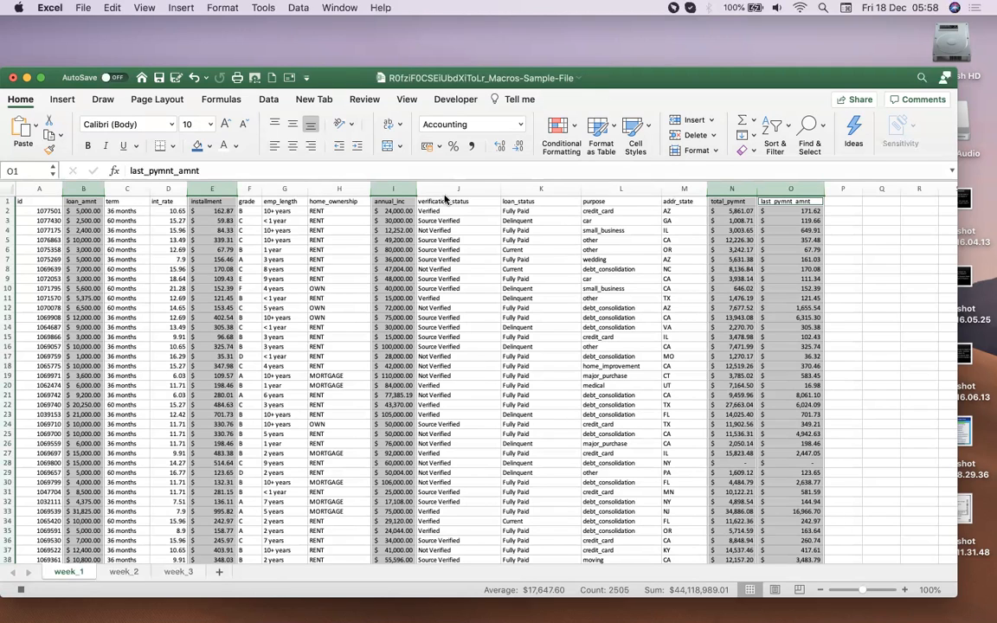
# Step: Reduce the five currency columns to zero decimal places
pyautogui.click(518, 149)
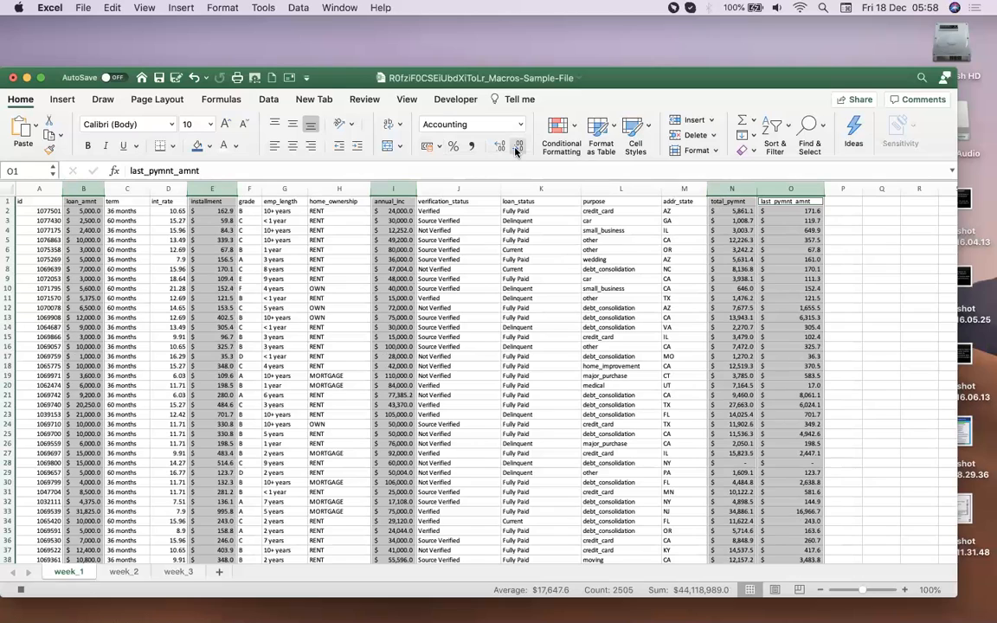
pyautogui.click(518, 149)
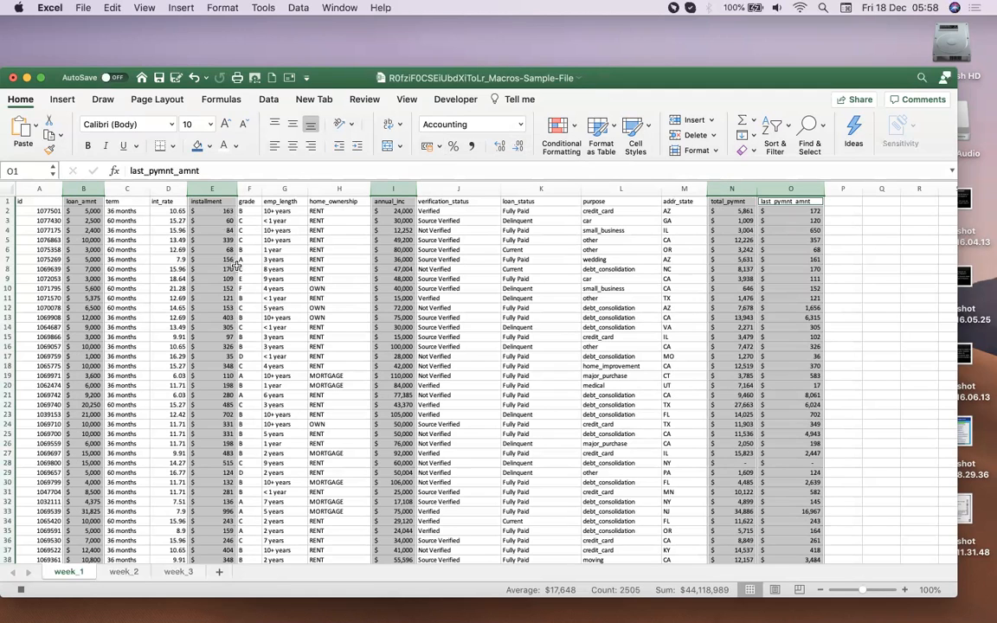
pyautogui.click(333, 318)
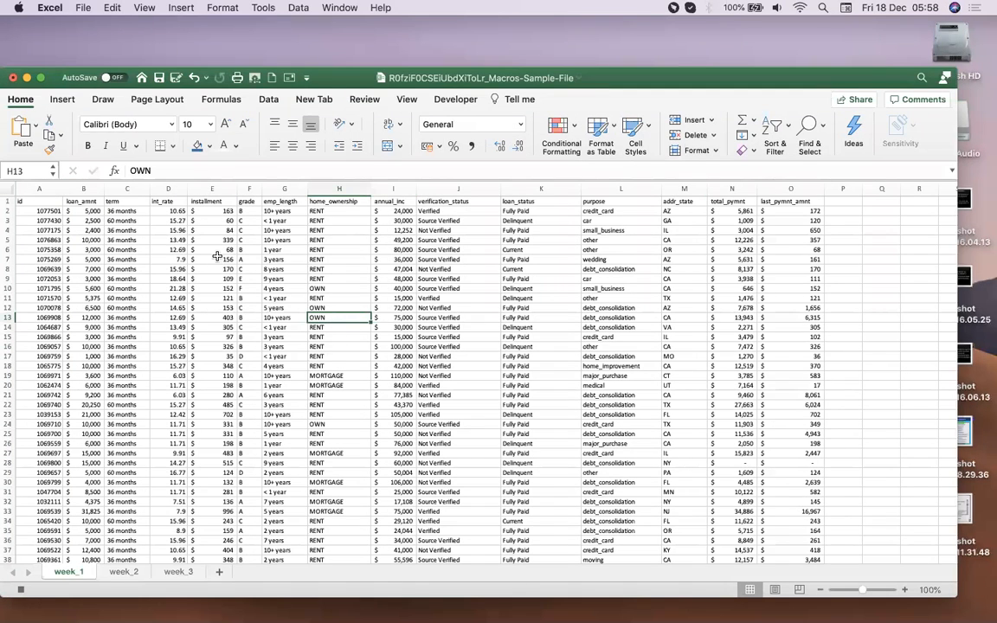
# Step: Format the header row from id to last_pymnt_amnt with bold text, a darker blue theme fill and white font
pyautogui.click(29, 202)
pyautogui.moveTo(29, 202); pyautogui.dragTo(768, 201)
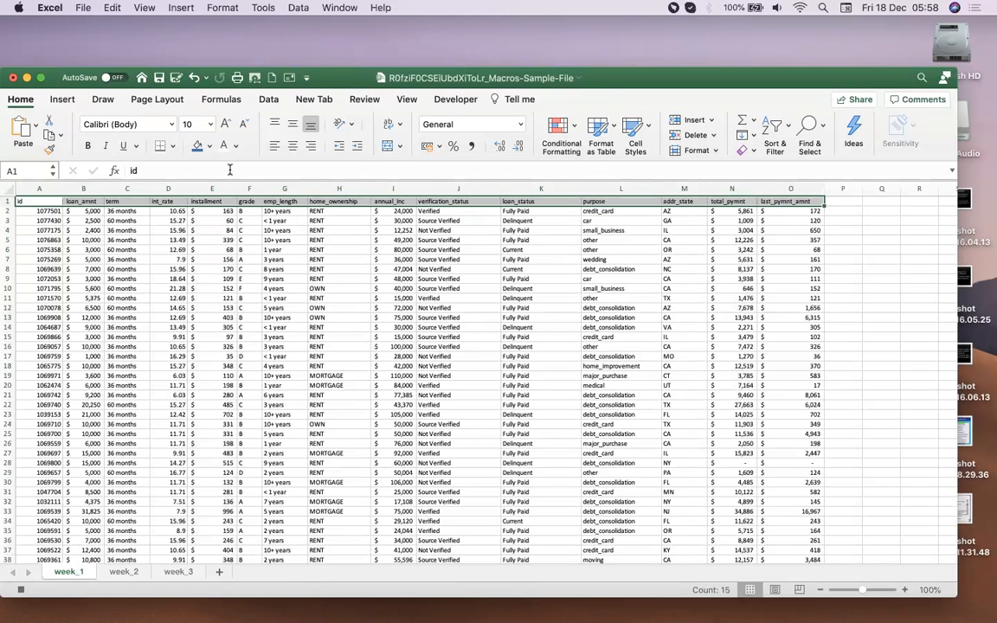
pyautogui.click(88, 146)
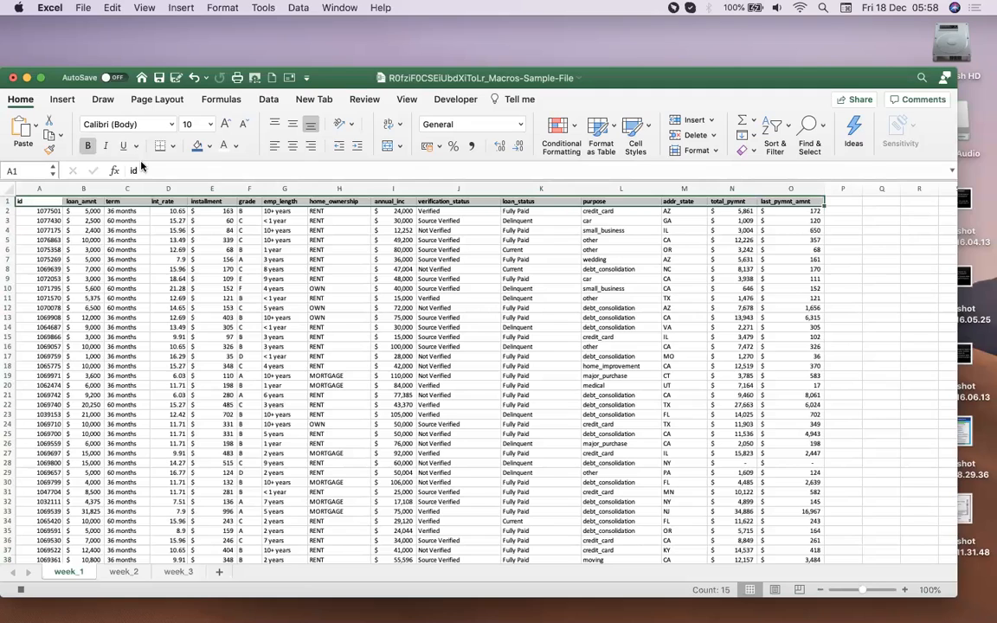
pyautogui.click(210, 147)
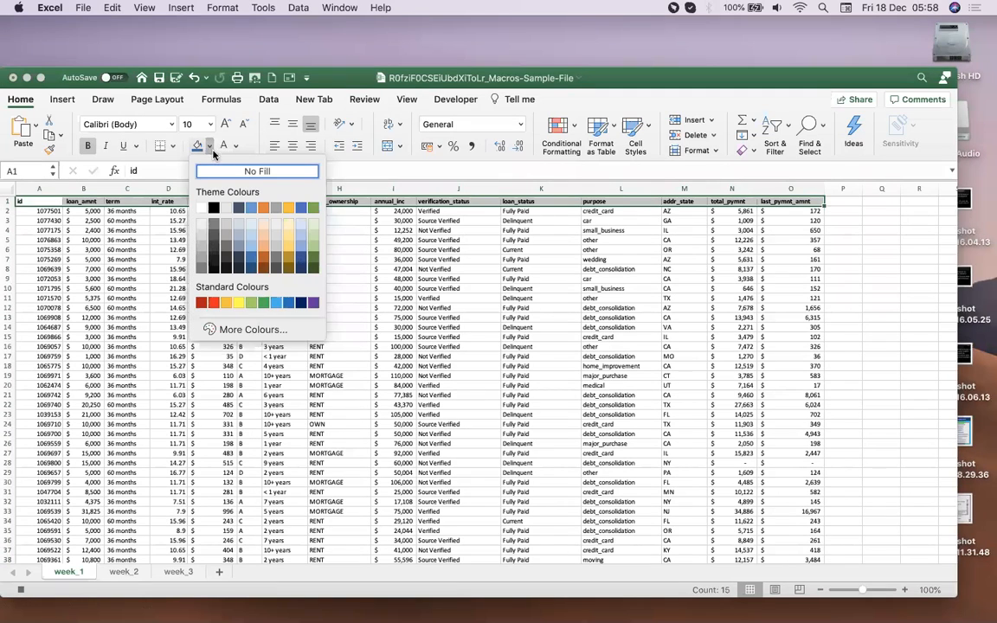
pyautogui.click(251, 264)
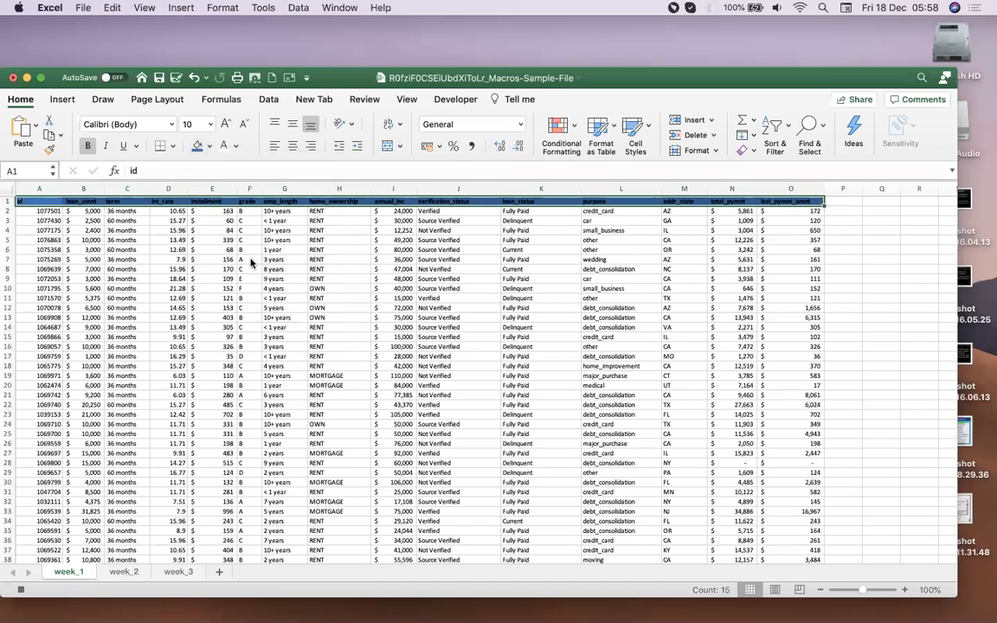
pyautogui.click(235, 146)
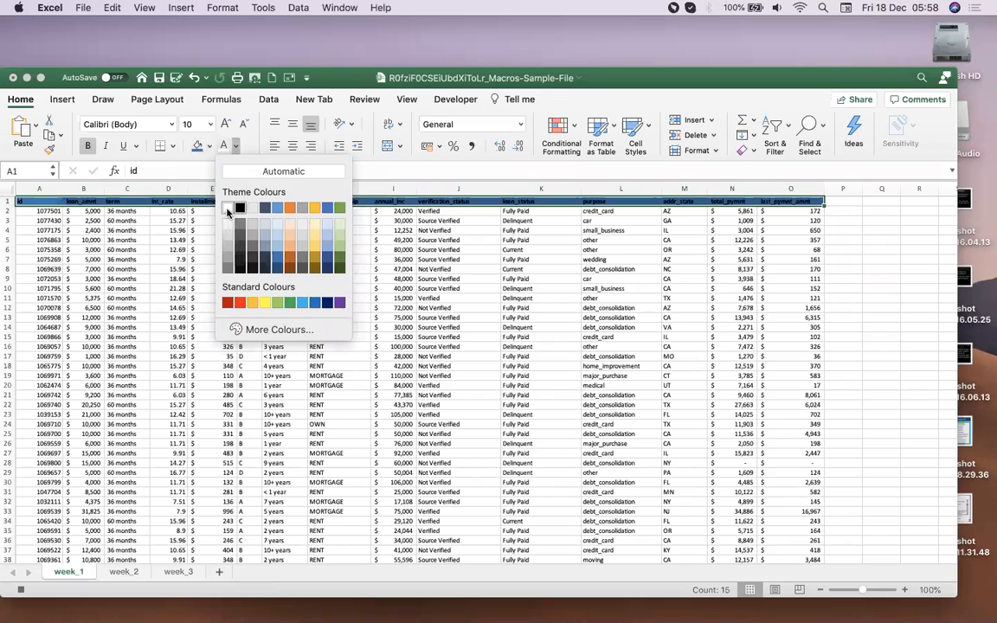
pyautogui.click(228, 210)
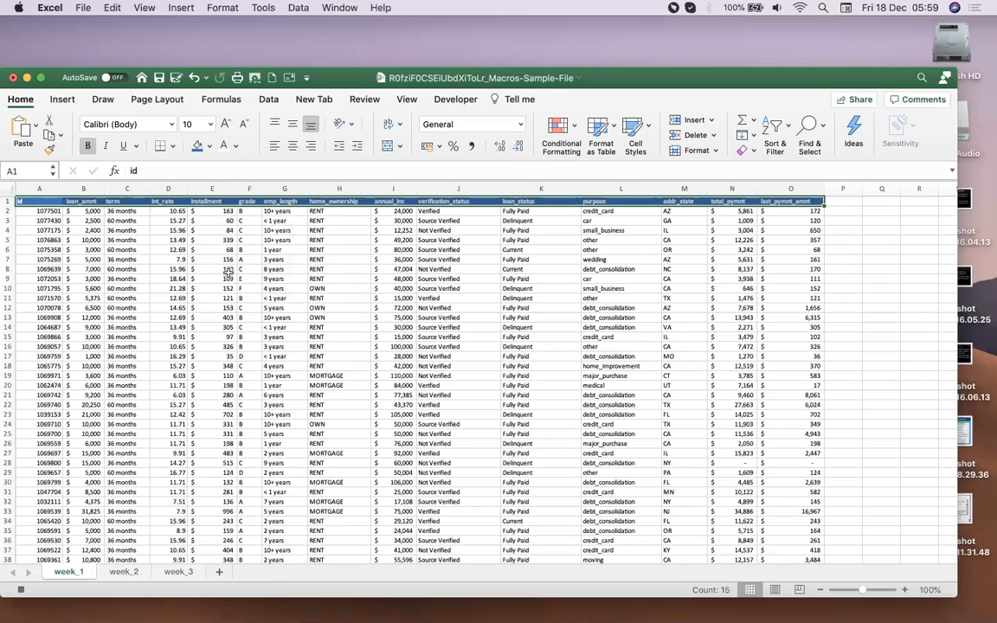
pyautogui.click(213, 276)
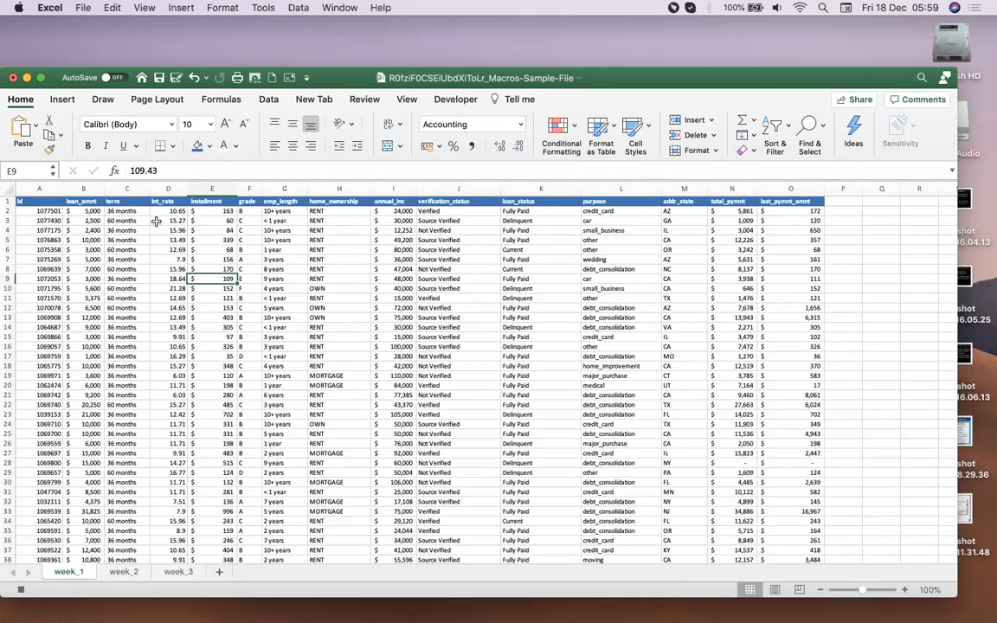
# Step: Insert a column before term, head it Income_revenue and widen it to fit the heading
pyautogui.click(120, 191)
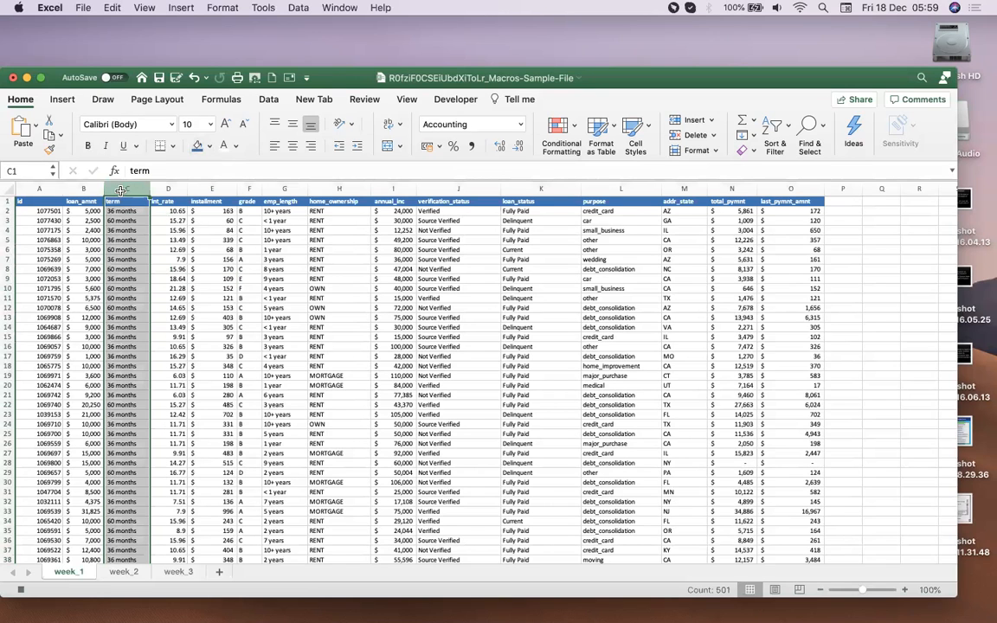
pyautogui.rightClick(123, 191)
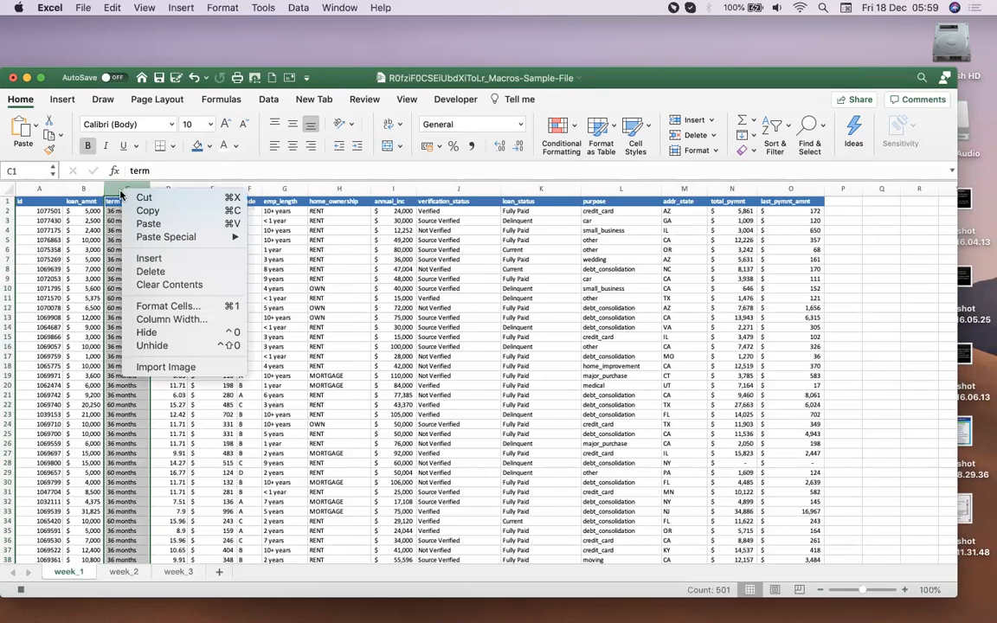
pyautogui.click(146, 259)
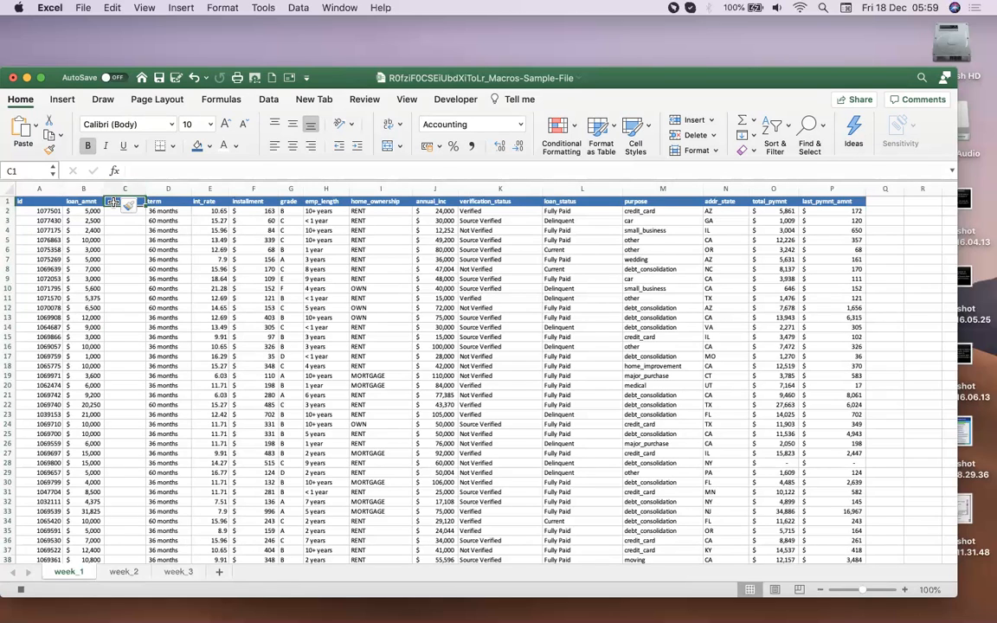
pyautogui.write('Inc')
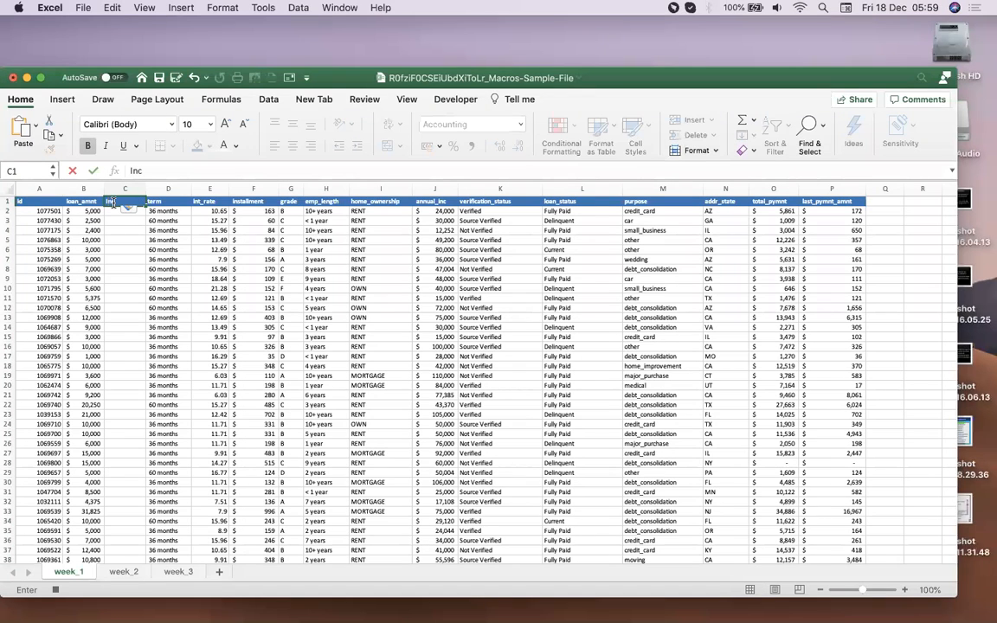
pyautogui.write('om')
pyautogui.write('e_revenue')
pyautogui.press('Return')
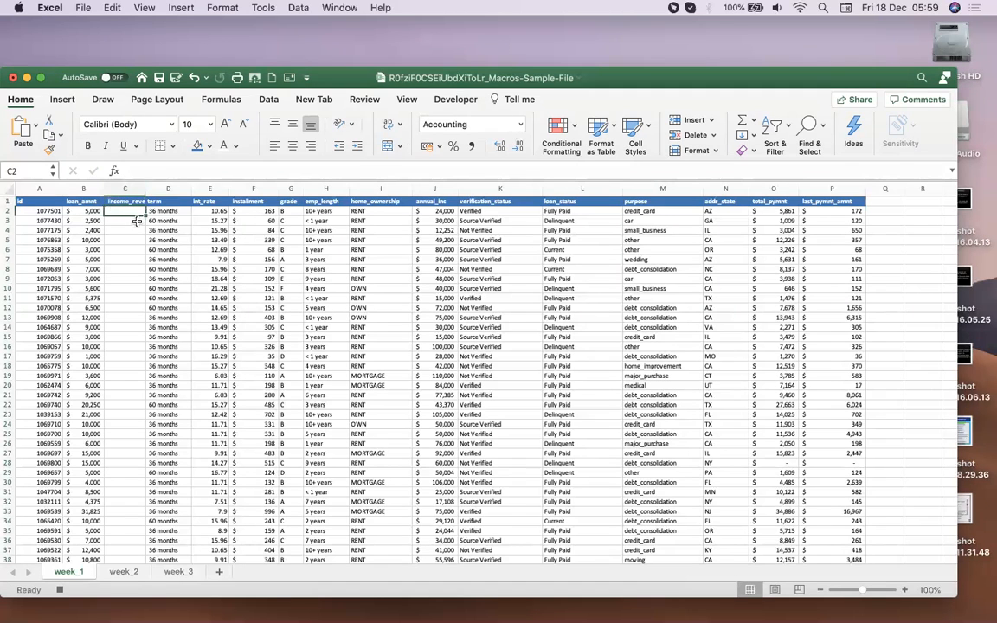
pyautogui.moveTo(144, 188); pyautogui.dragTo(162, 189)
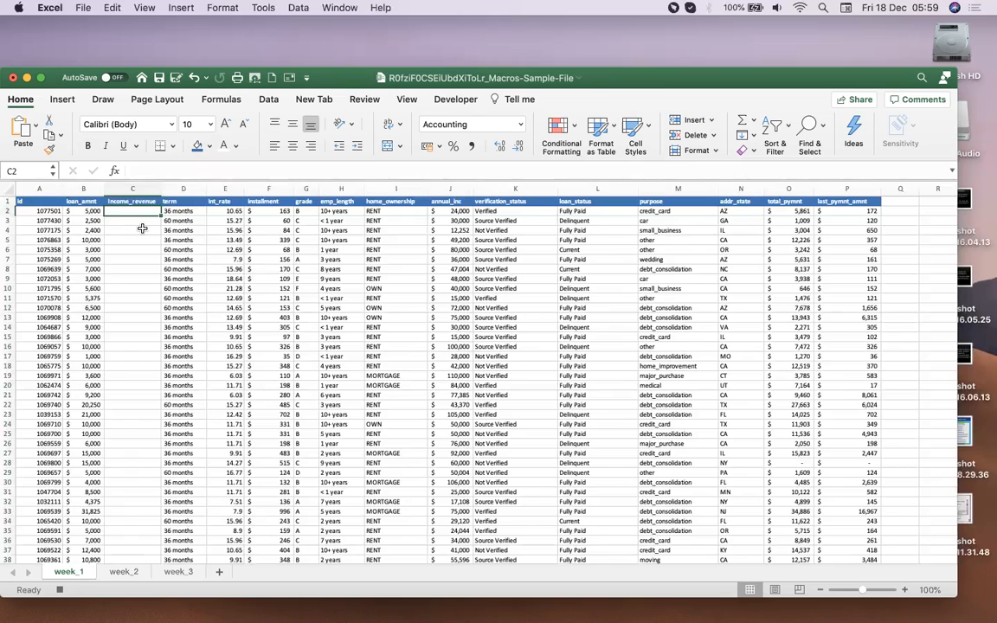
# Step: Enter the formula =F2/(J2/12) in C2 and fill it down the Income_revenue column
pyautogui.write('=')
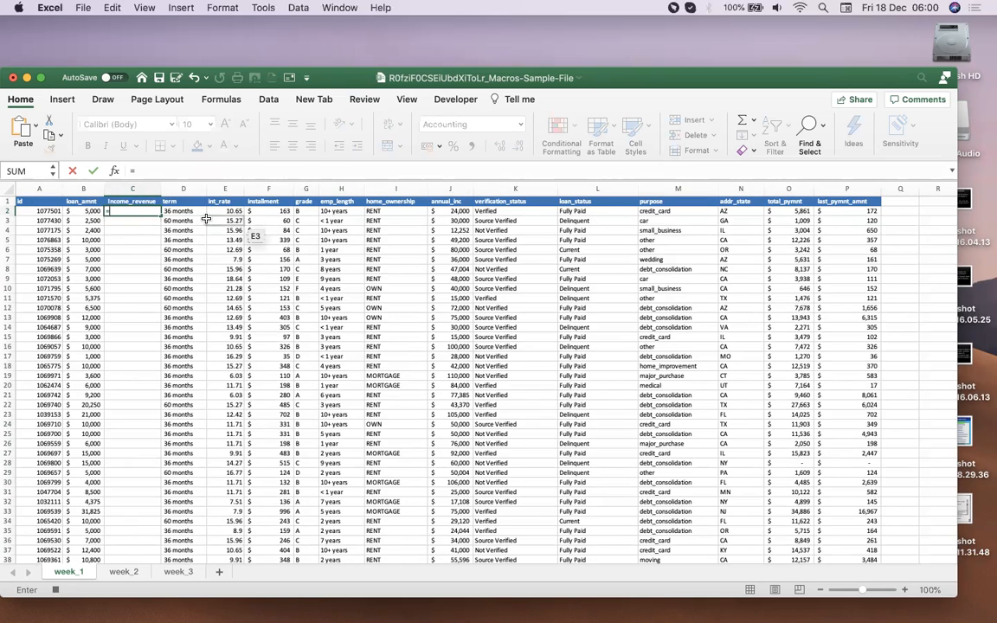
pyautogui.click(270, 211)
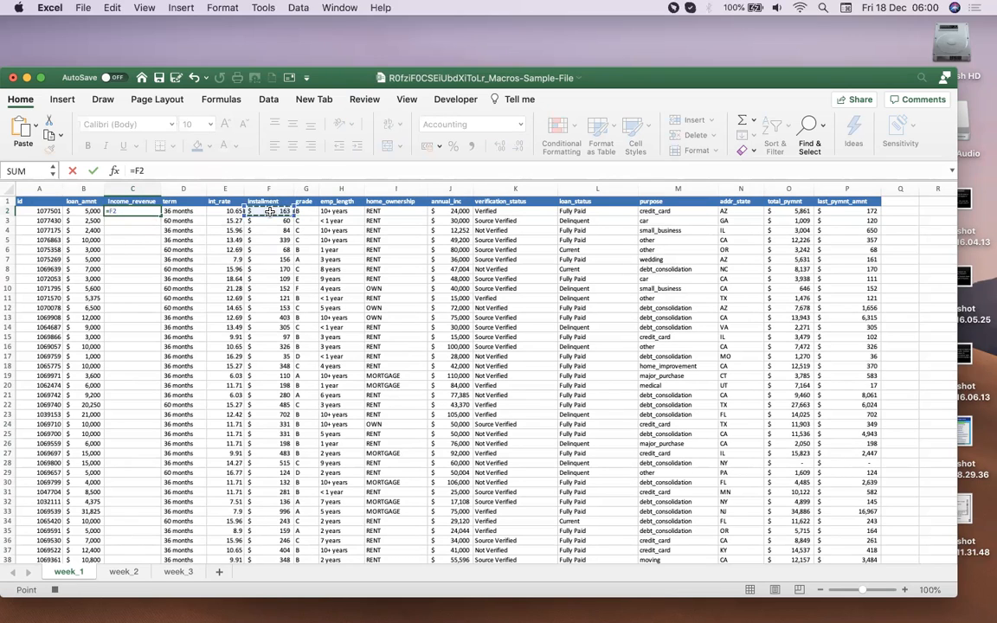
pyautogui.write('/(')
pyautogui.click(454, 211)
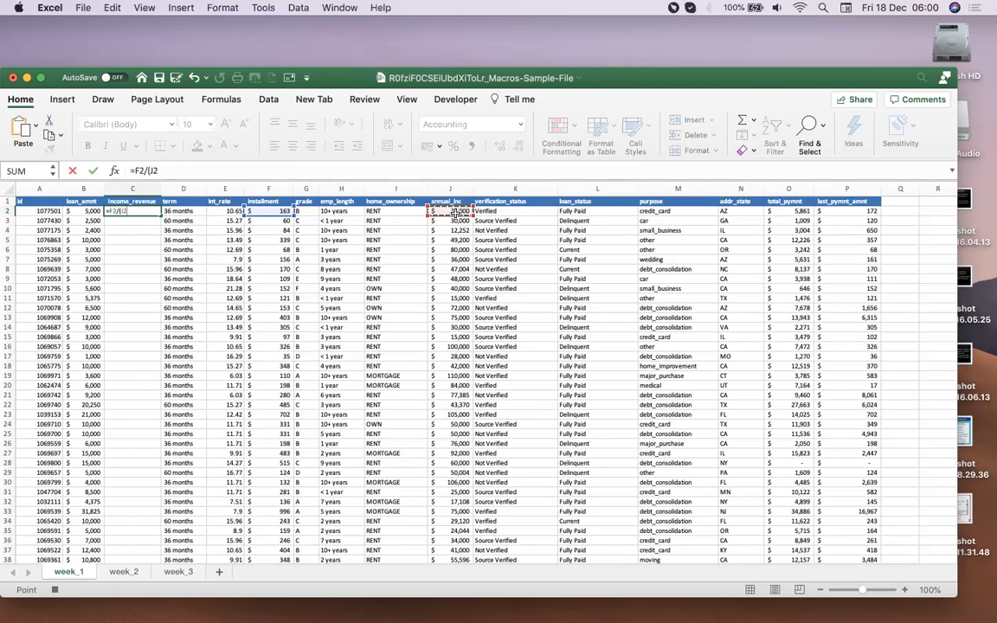
pyautogui.write('/12')
pyautogui.press('Return')
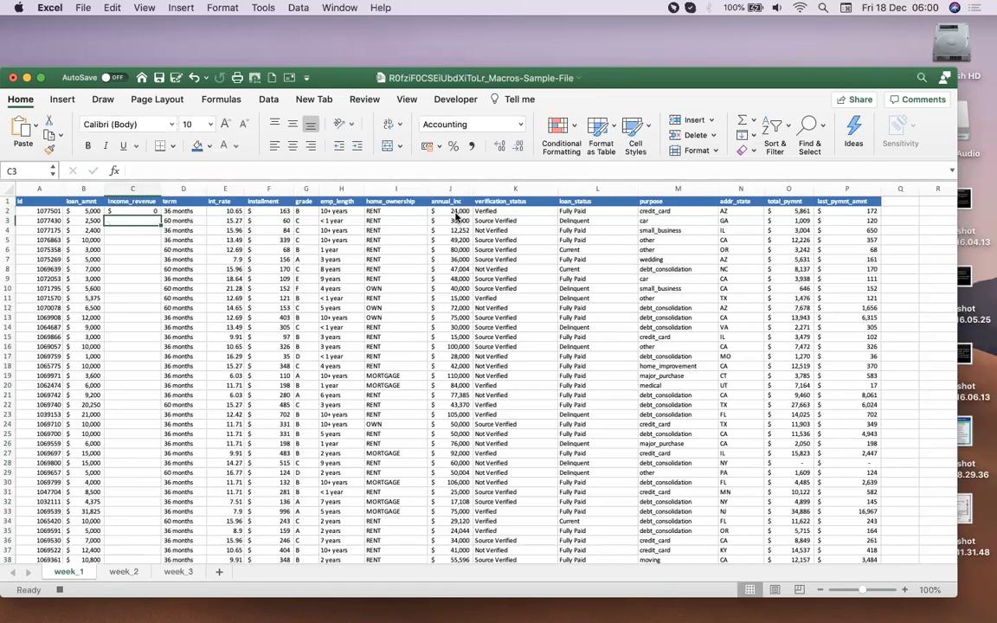
pyautogui.click(134, 212)
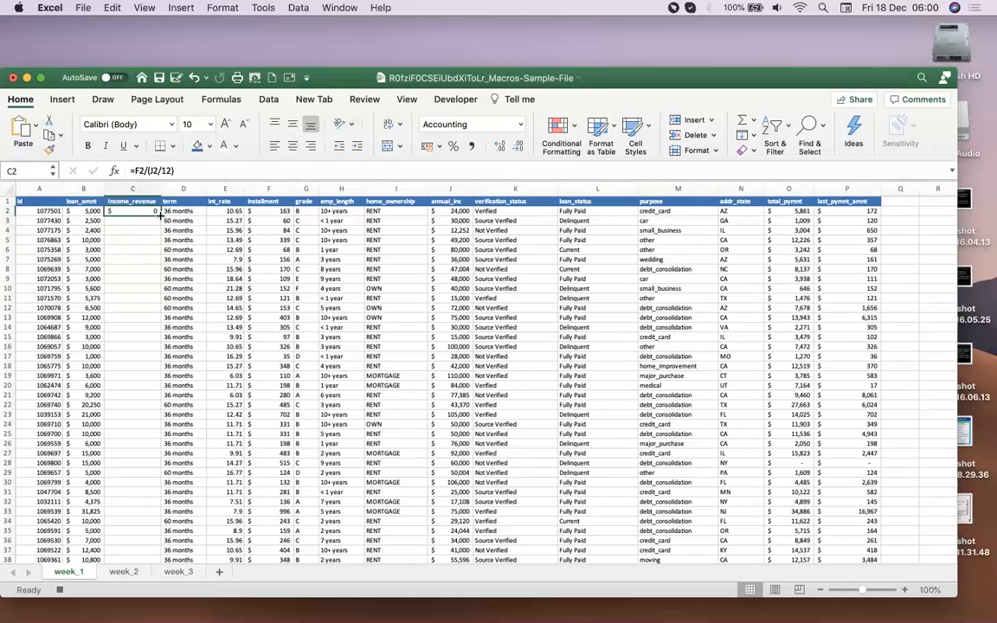
pyautogui.doubleClick(160, 215)
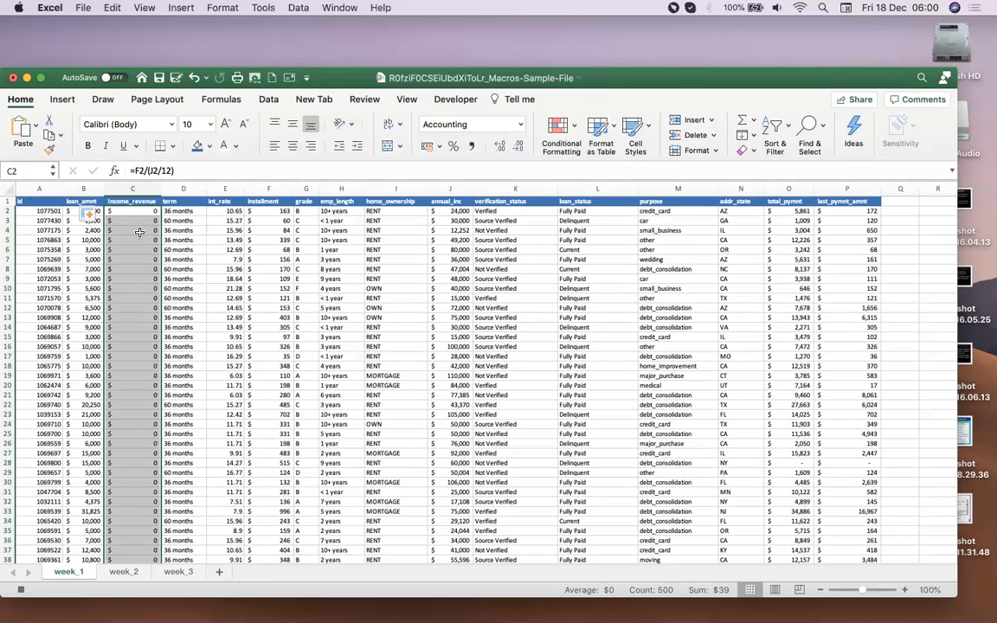
# Step: Format the Income_revenue values as percentages without decimals
pyautogui.click(502, 151)
pyautogui.click(501, 151)
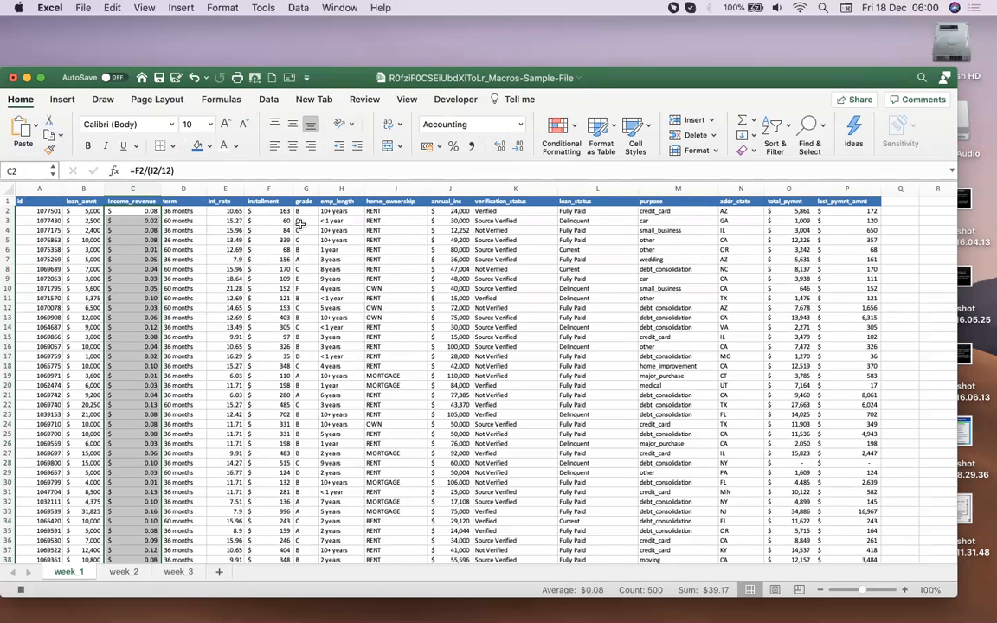
pyautogui.click(453, 146)
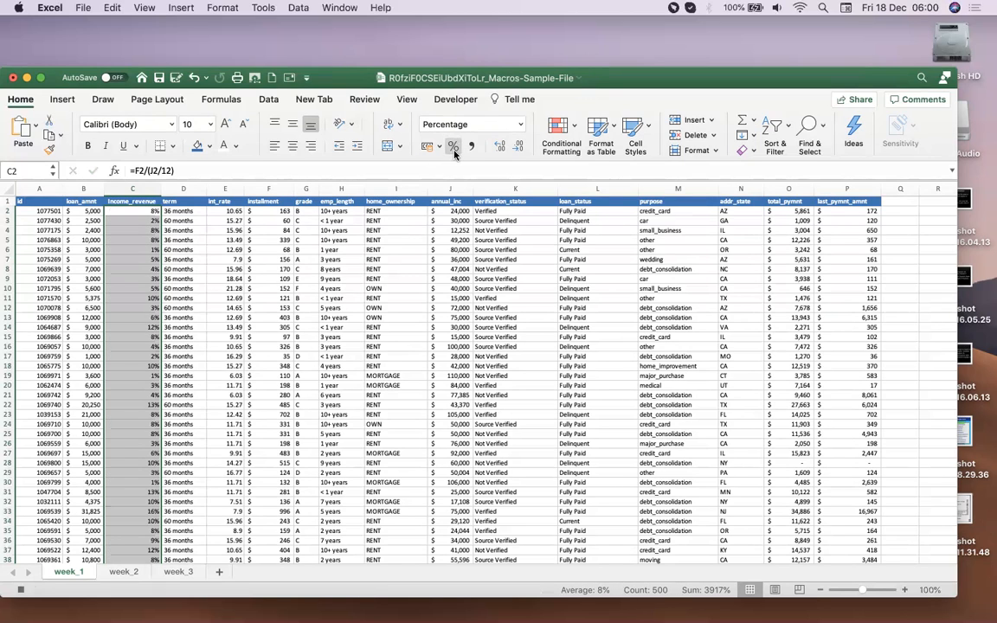
pyautogui.click(139, 288)
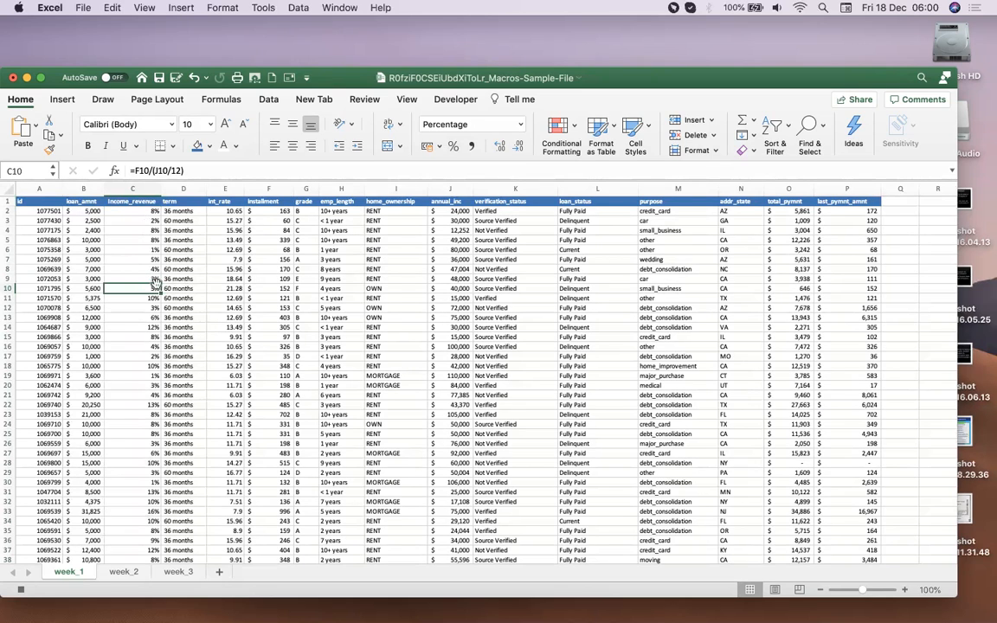
# Step: Sort the loan table by Income_revenue values from Largest to Smallest, treating the first row as headers
pyautogui.click(269, 99)
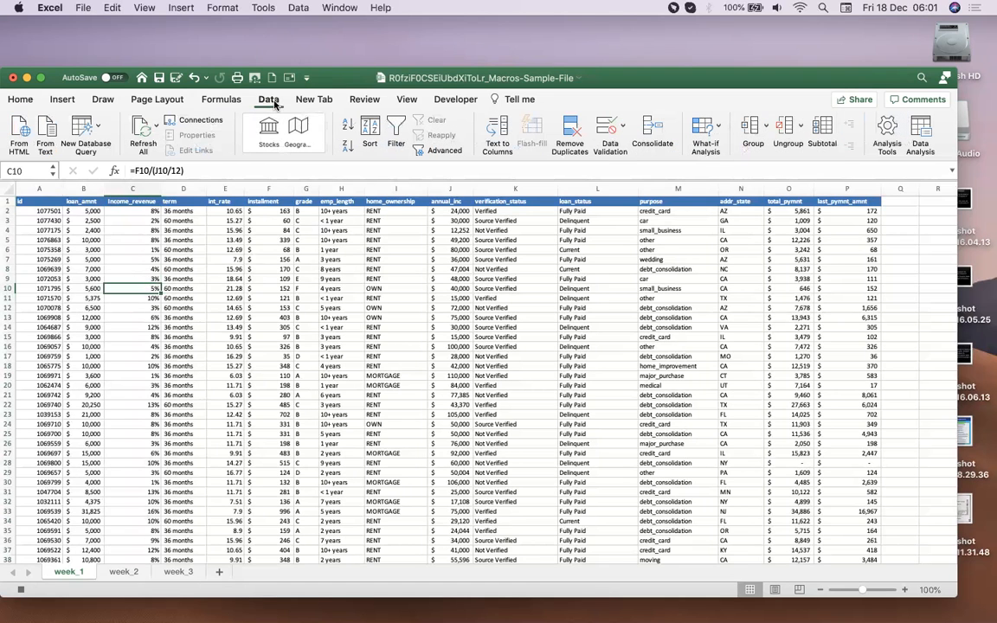
pyautogui.click(369, 131)
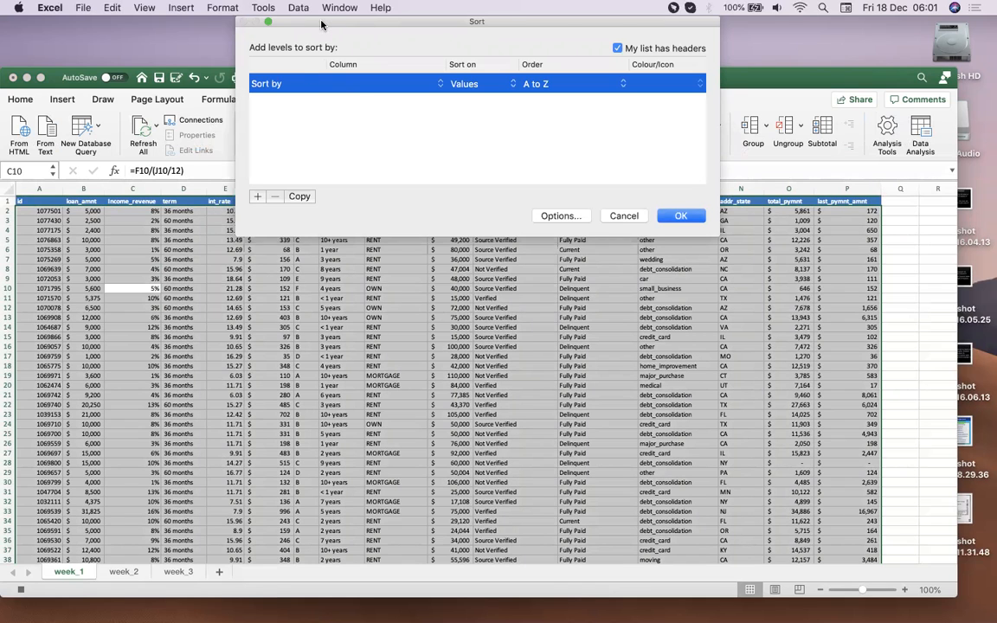
pyautogui.moveTo(322, 25); pyautogui.dragTo(290, 94)
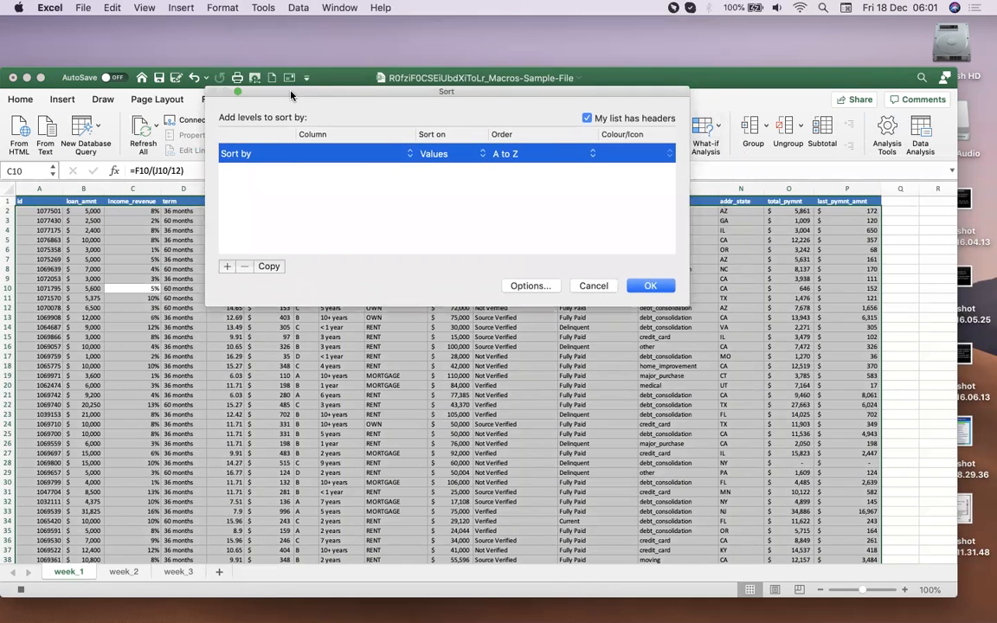
pyautogui.click(322, 155)
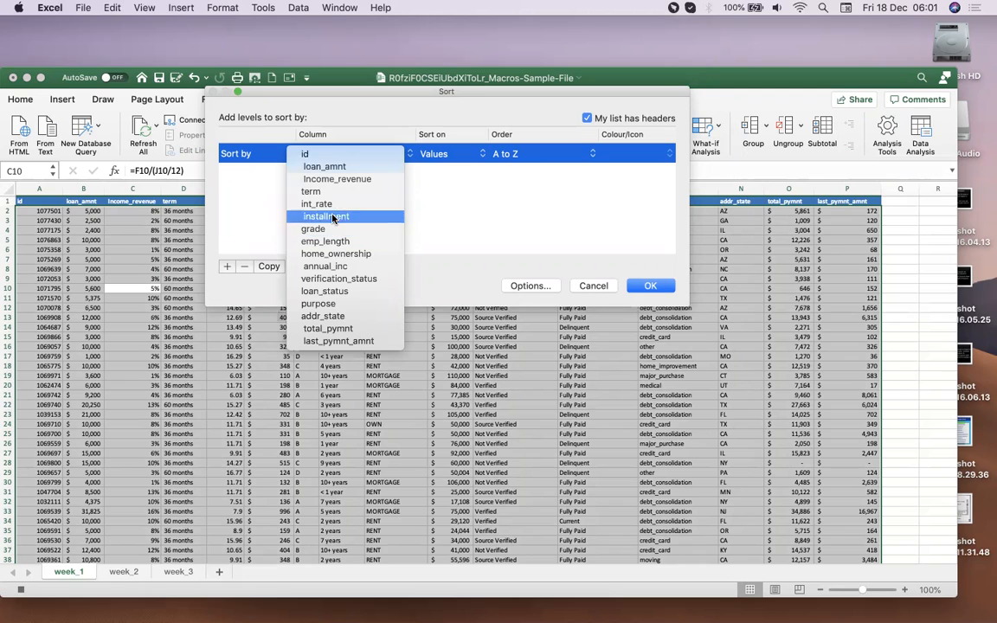
pyautogui.click(332, 180)
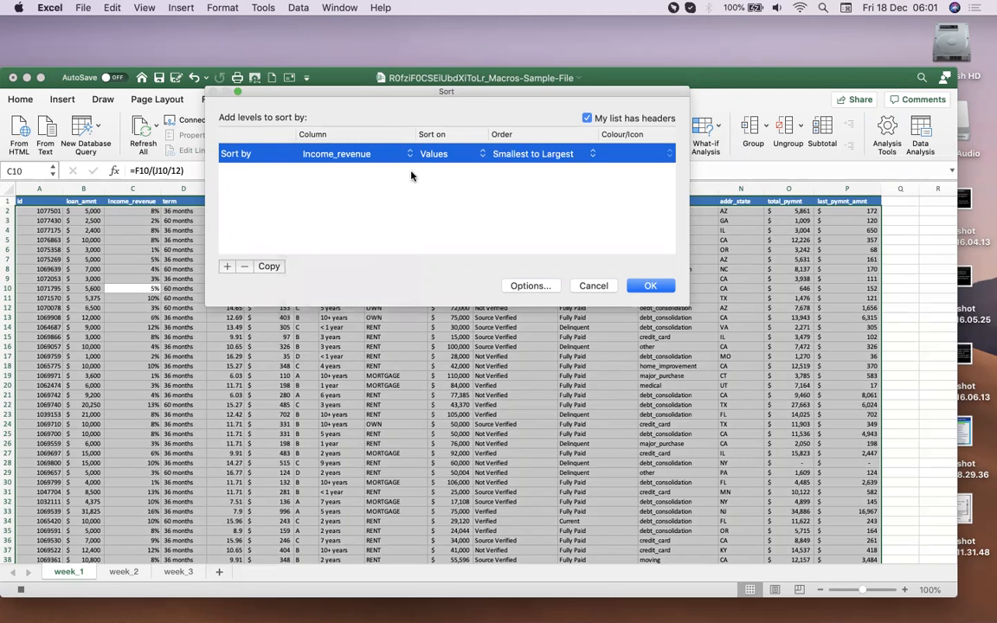
pyautogui.click(549, 161)
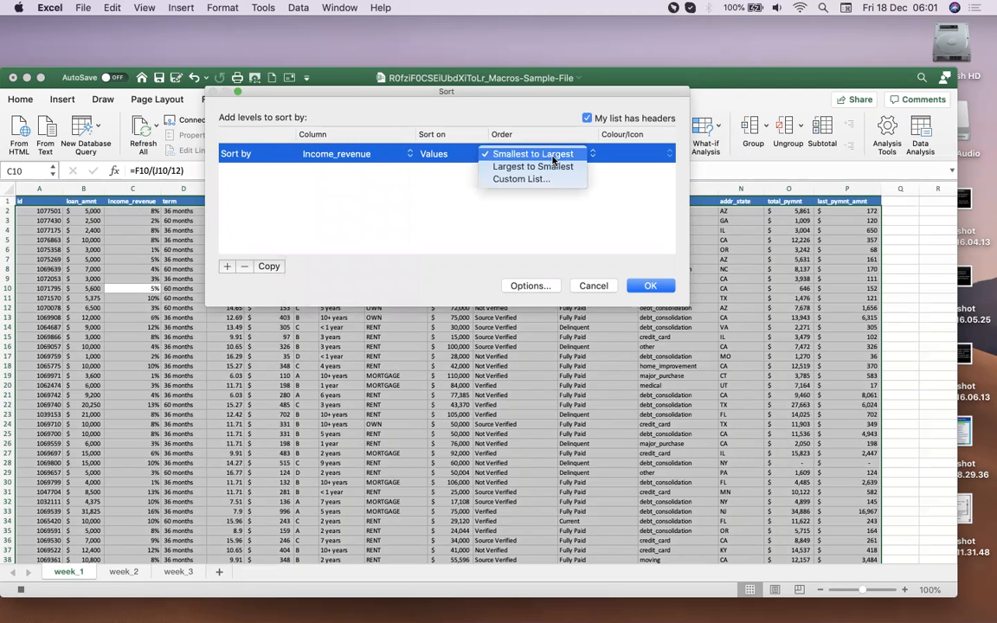
pyautogui.click(550, 169)
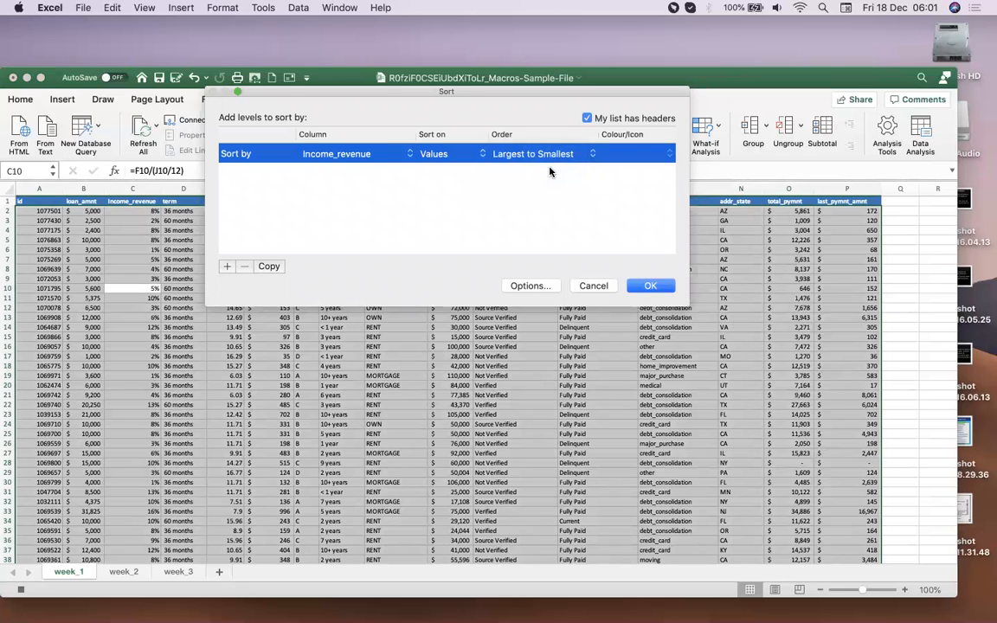
pyautogui.click(650, 285)
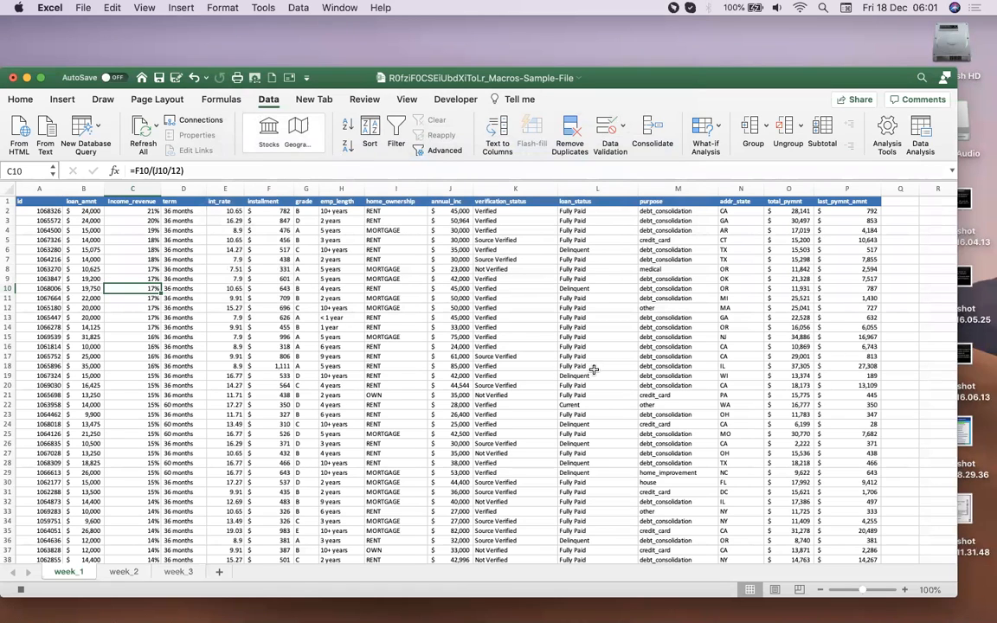
# Step: Replace every occurrence of Delinquent with Charged_Off across the sheet
pyautogui.click(574, 251)
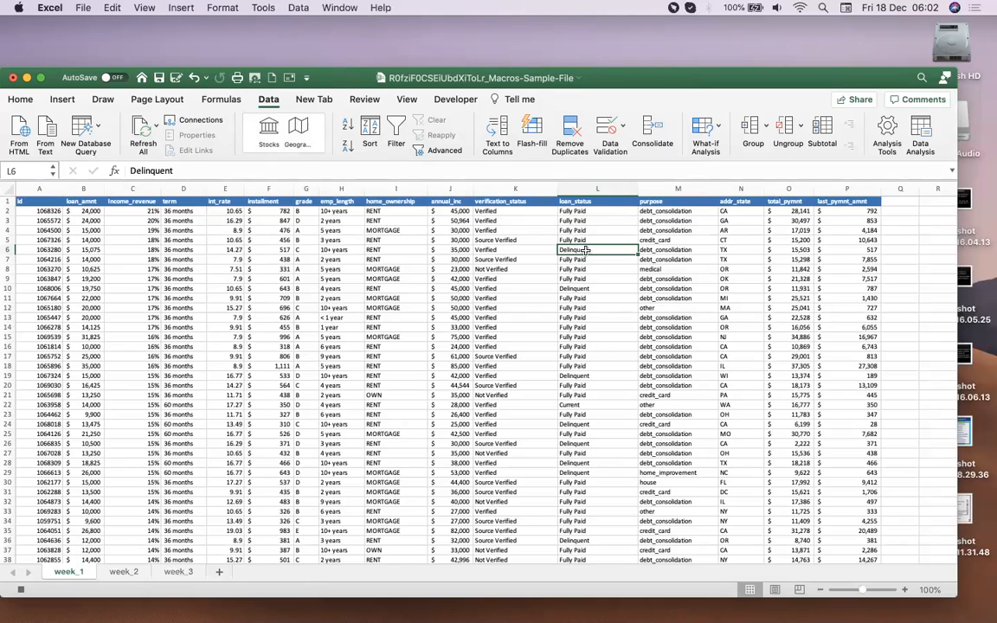
pyautogui.click(21, 99)
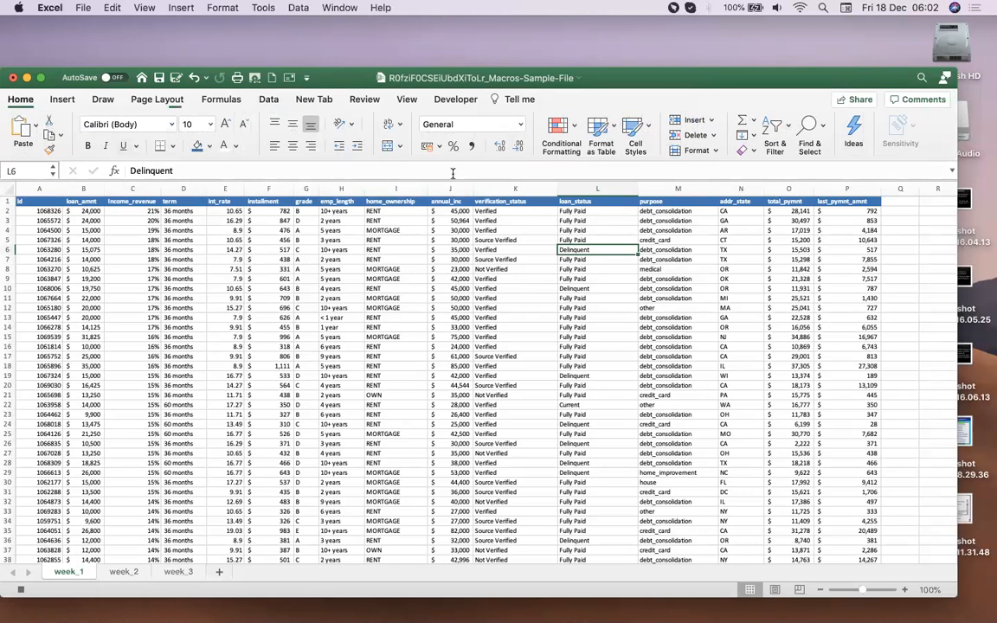
pyautogui.click(808, 131)
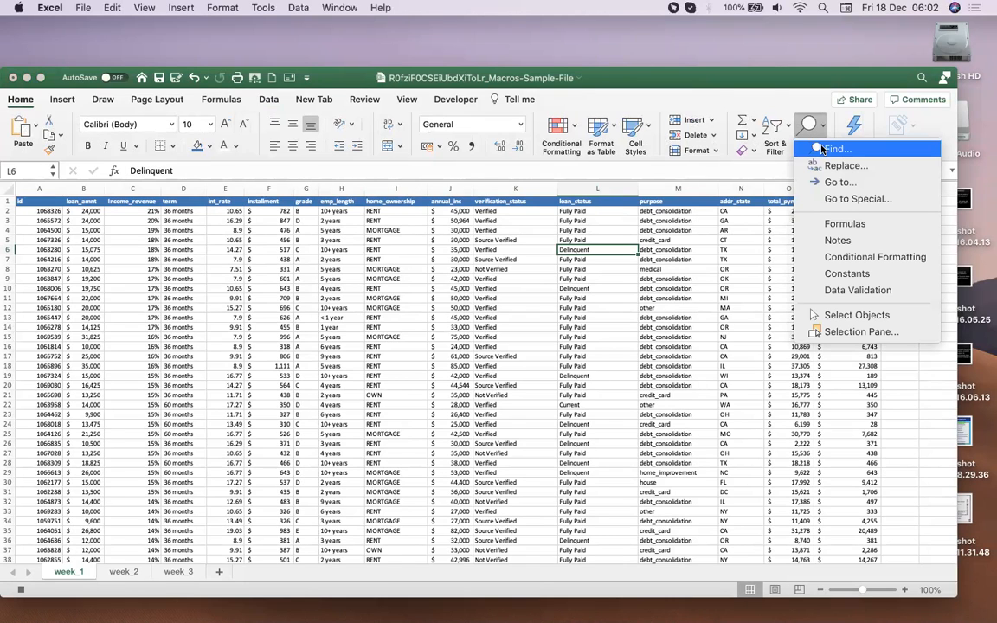
pyautogui.click(822, 150)
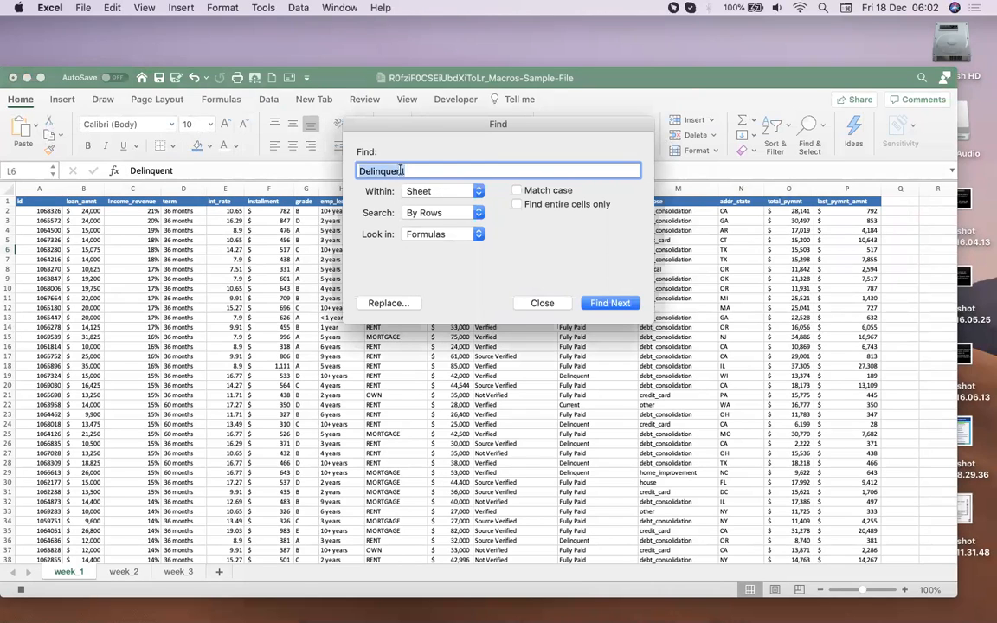
pyautogui.click(390, 303)
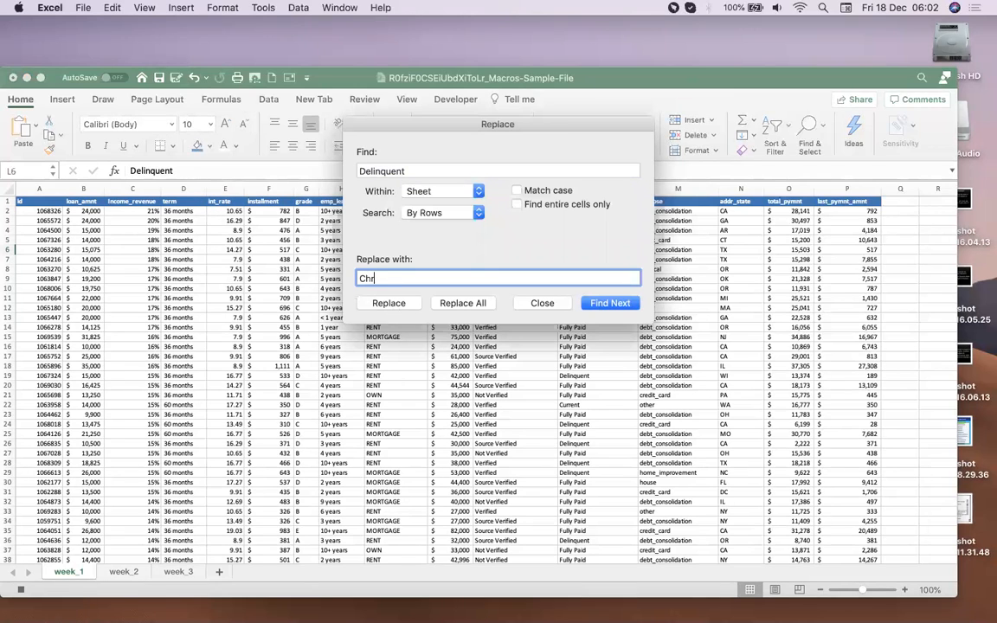
pyautogui.write('Charged_Off')
pyautogui.click(459, 305)
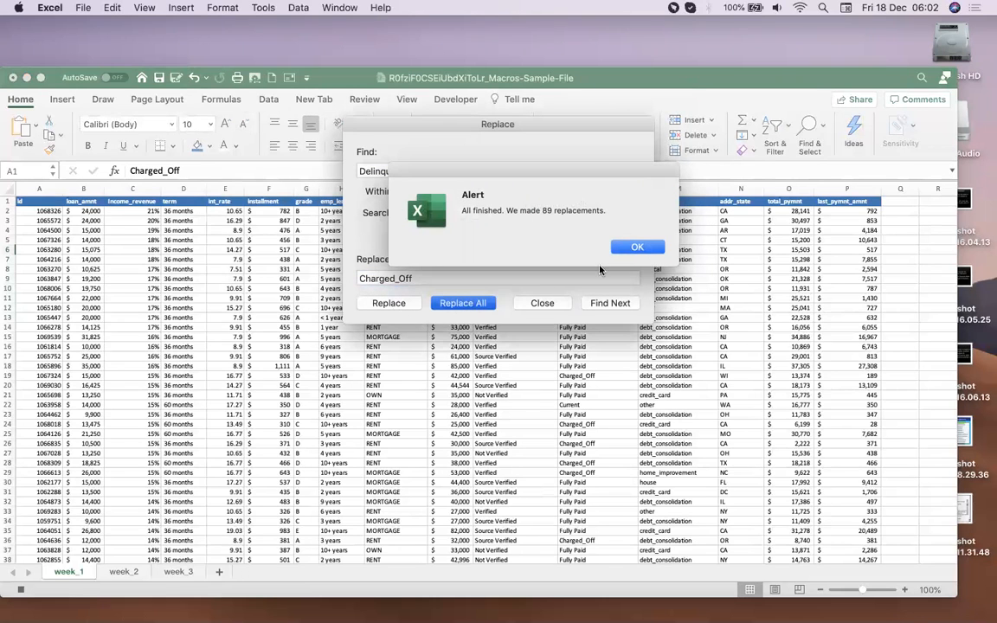
pyautogui.click(637, 248)
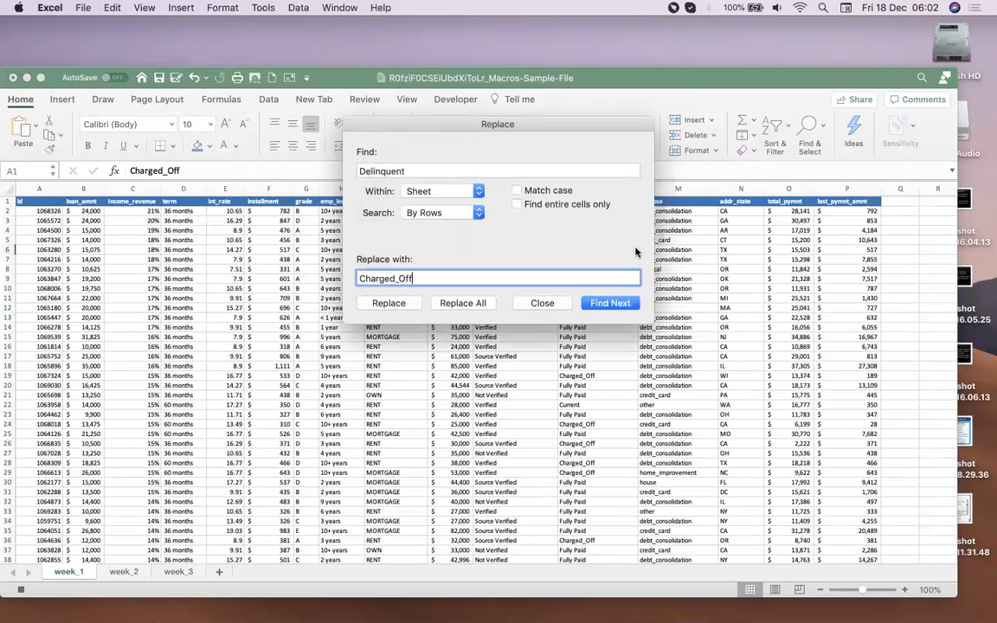
pyautogui.click(542, 303)
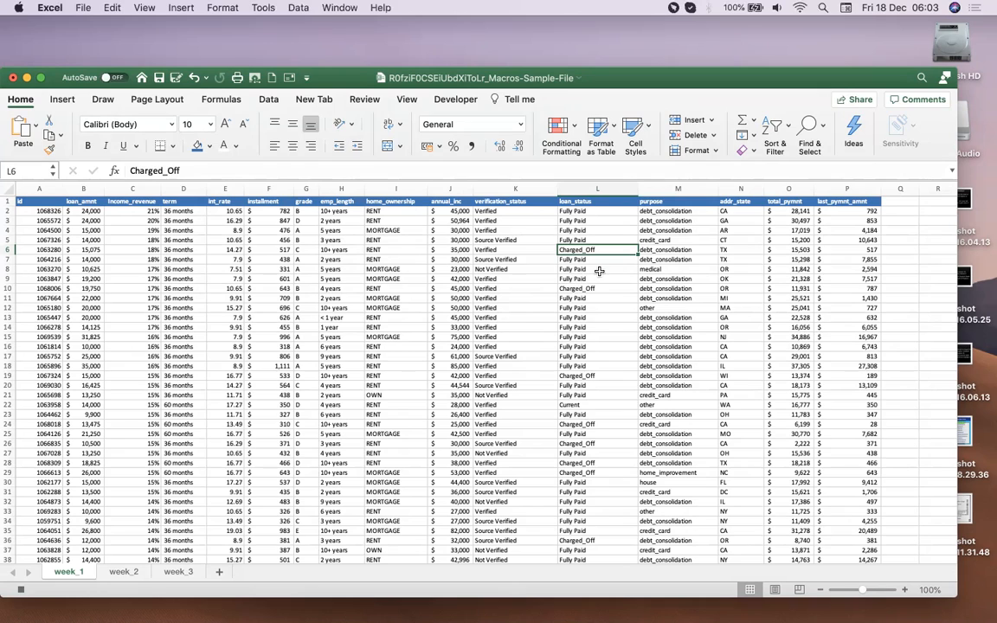
# Step: Highlight cell L6 with a conditional formatting rule for values equal to Charged_Off, using light red fill with dark red text
pyautogui.click(572, 131)
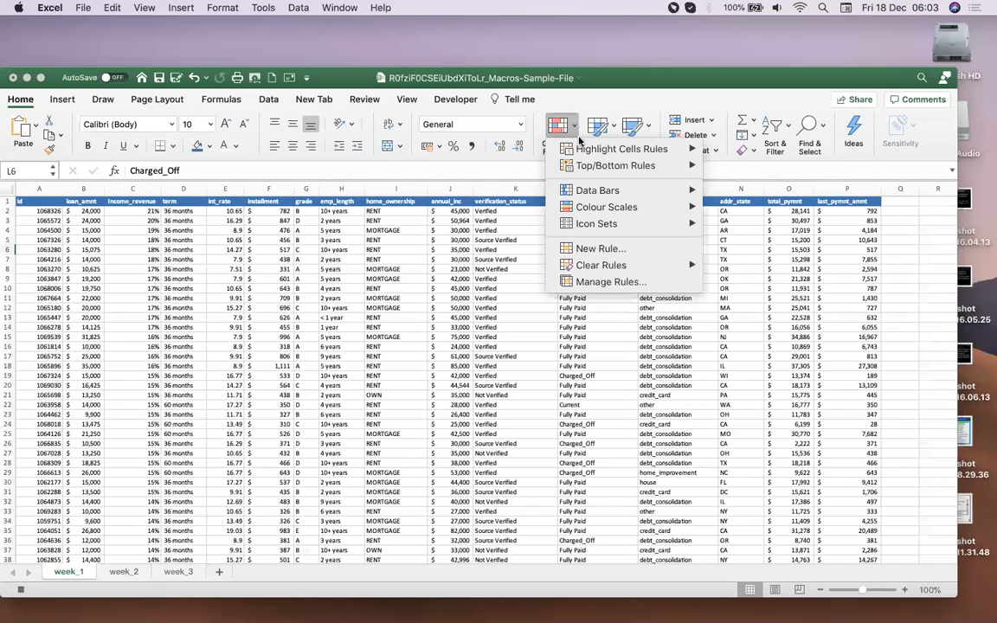
pyautogui.moveTo(597, 148)
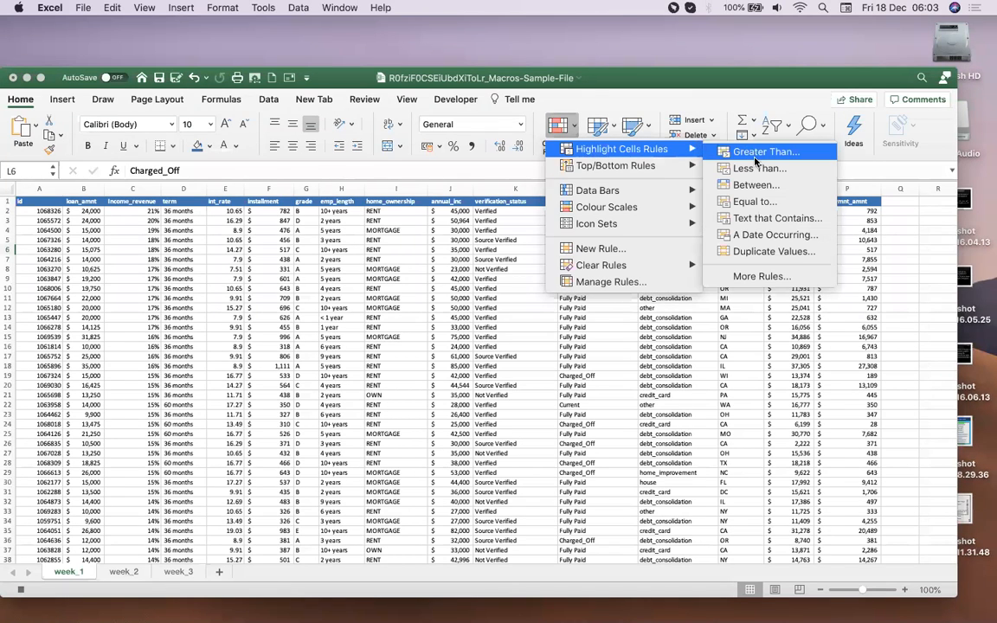
pyautogui.click(766, 206)
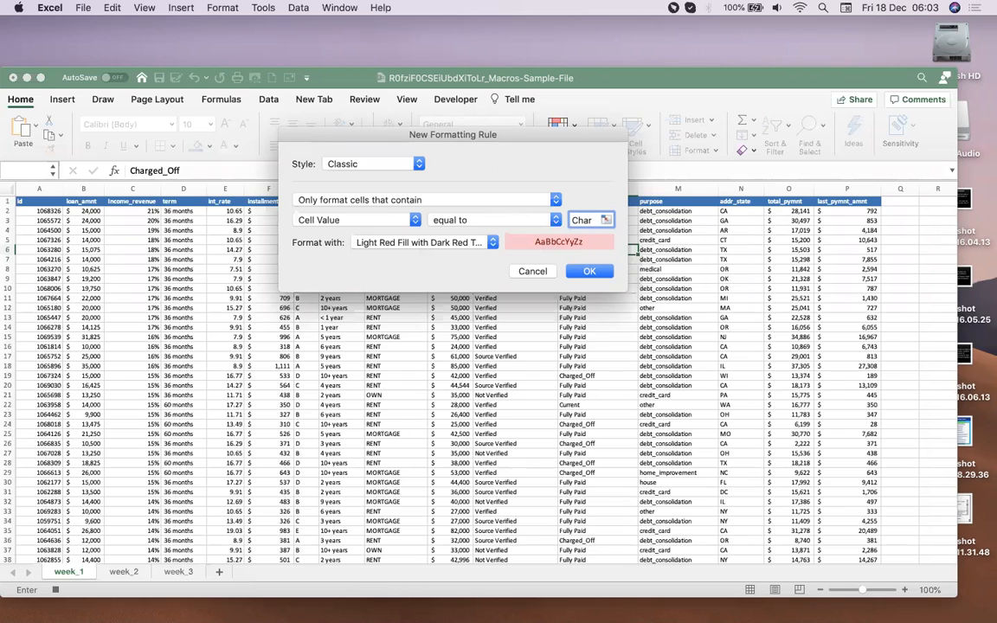
pyautogui.write('ged')
pyautogui.write('_')
pyautogui.write('Off')
pyautogui.click(589, 272)
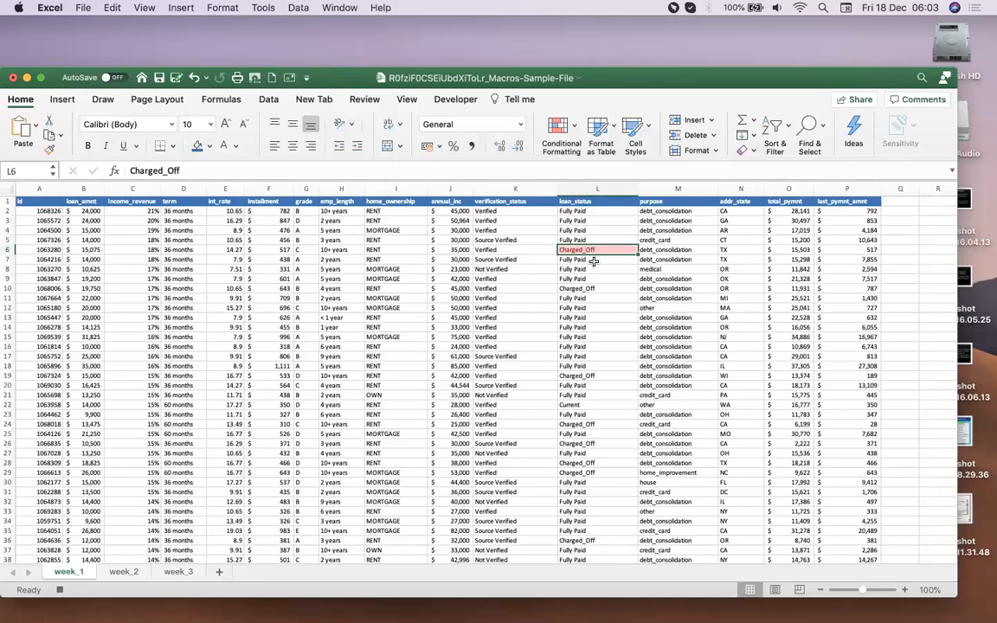
pyautogui.click(587, 260)
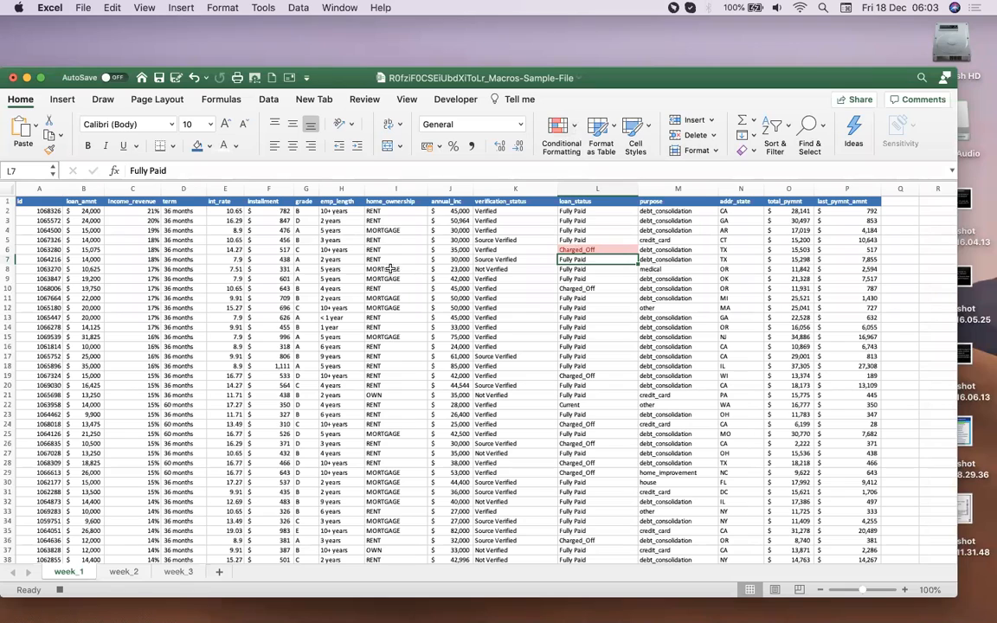
pyautogui.click(528, 278)
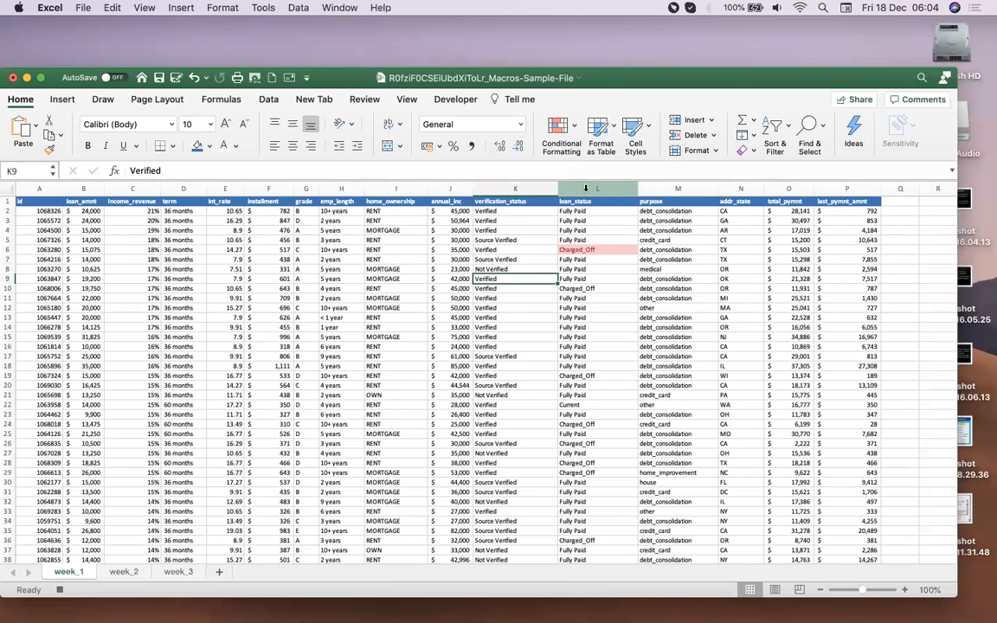
# Step: Highlight cells equal to Charged_Off in the entire loan_status column with light red fill and dark red text
pyautogui.click(585, 187)
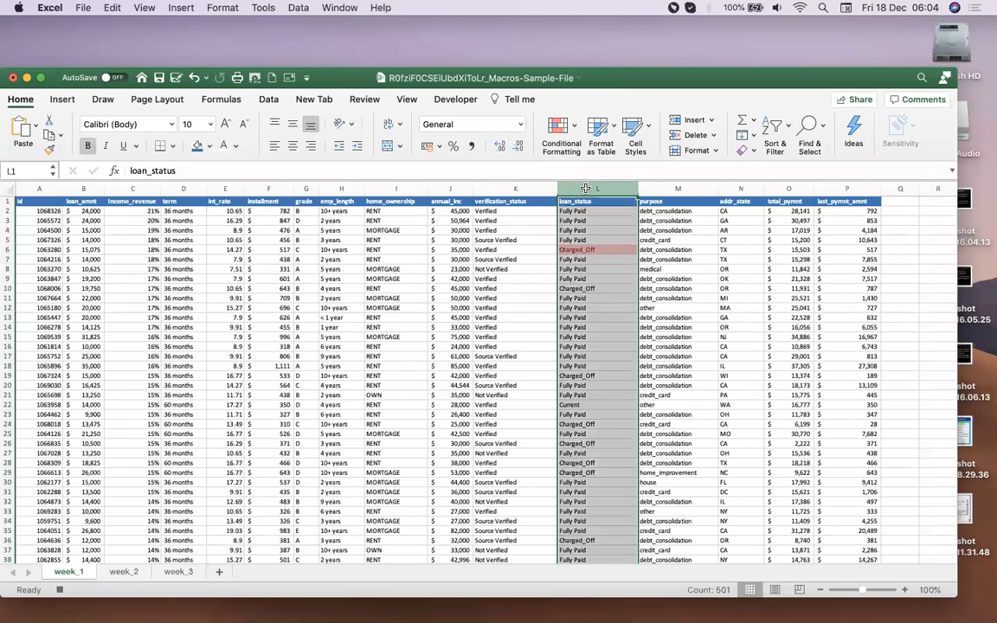
pyautogui.click(573, 129)
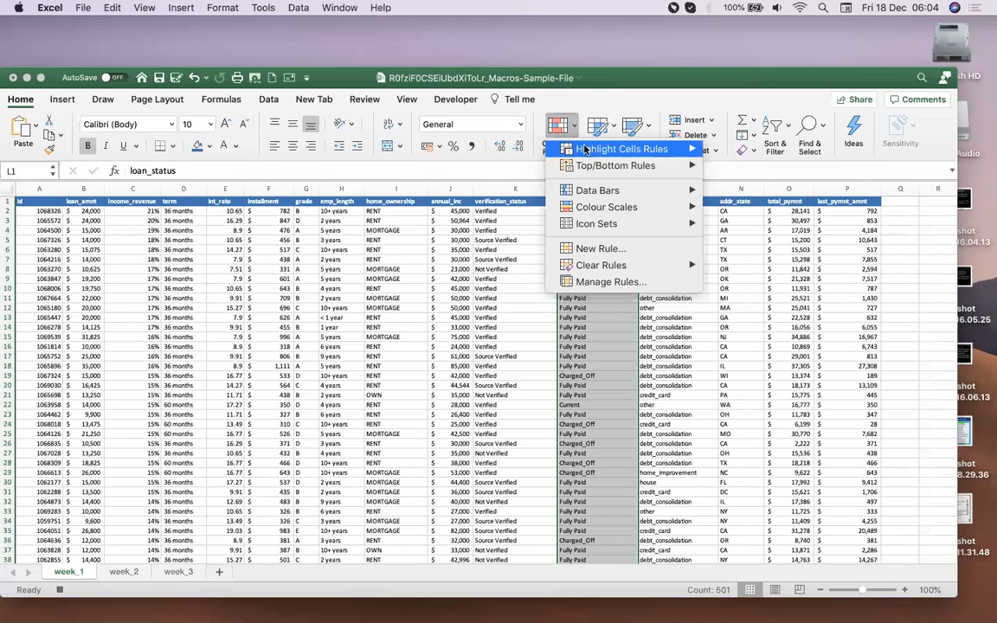
pyautogui.moveTo(606, 149)
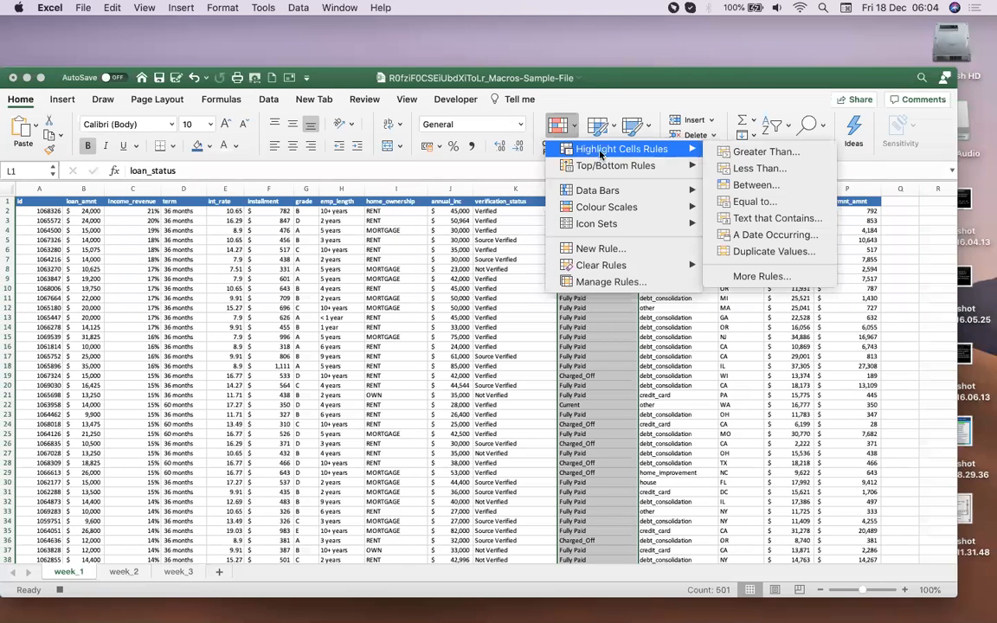
pyautogui.click(751, 202)
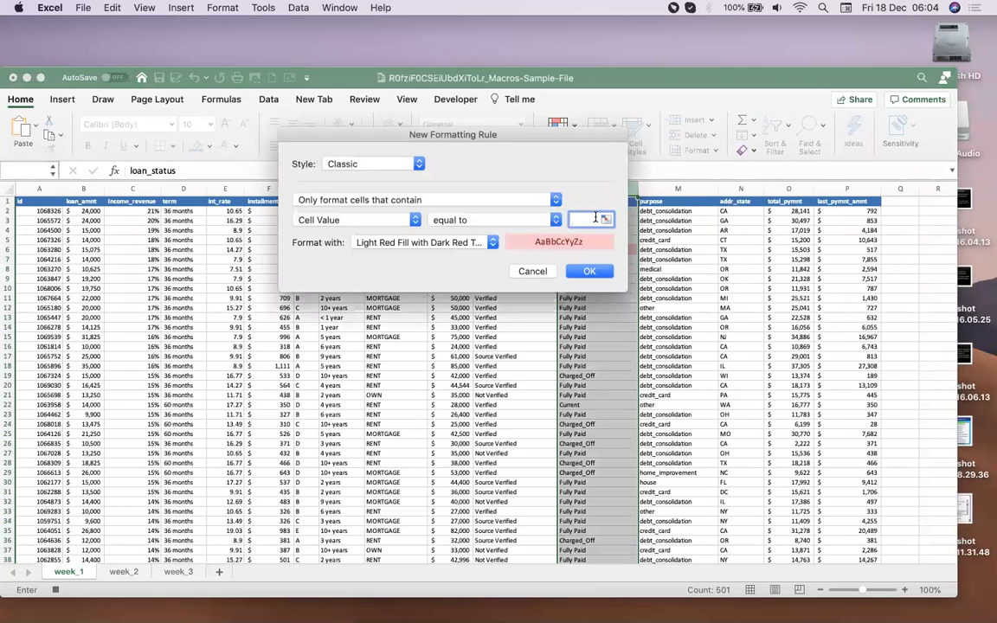
pyautogui.write('Charged_Off')
pyautogui.press('Return')
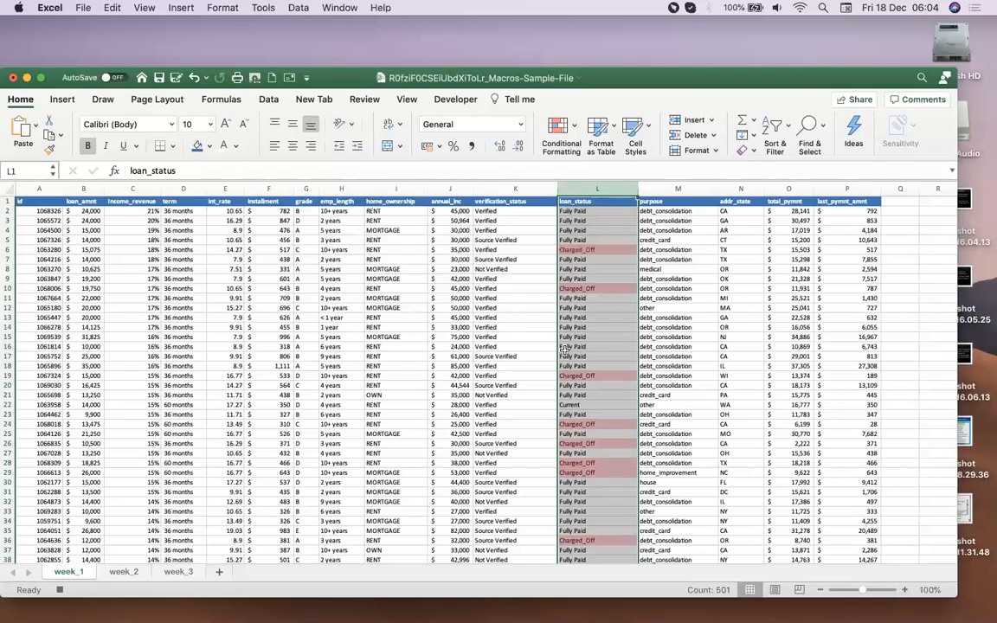
pyautogui.click(522, 358)
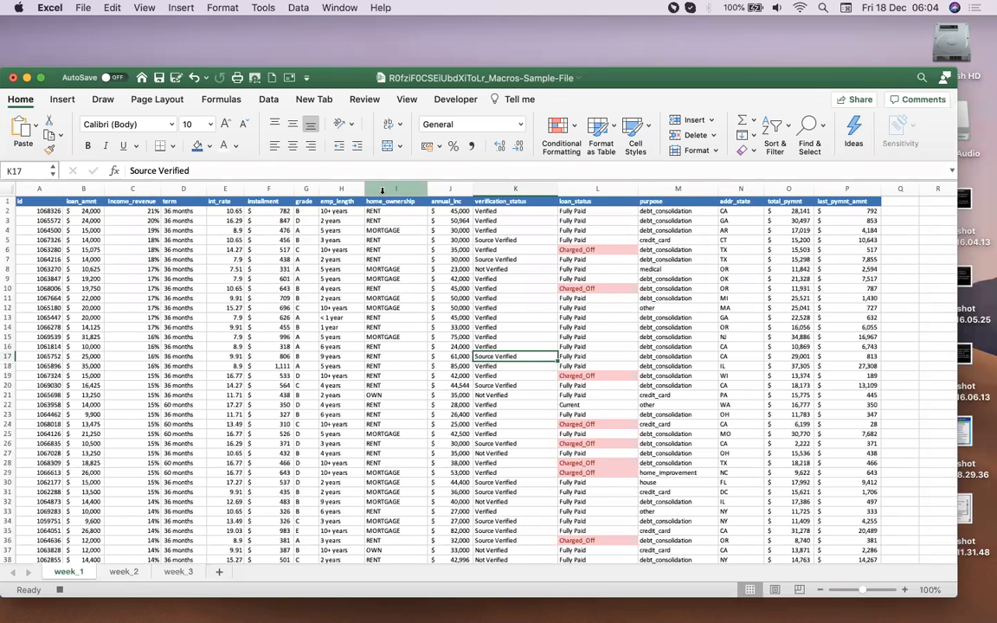
# Step: Delete the home_ownership column from the loan table
pyautogui.click(382, 190)
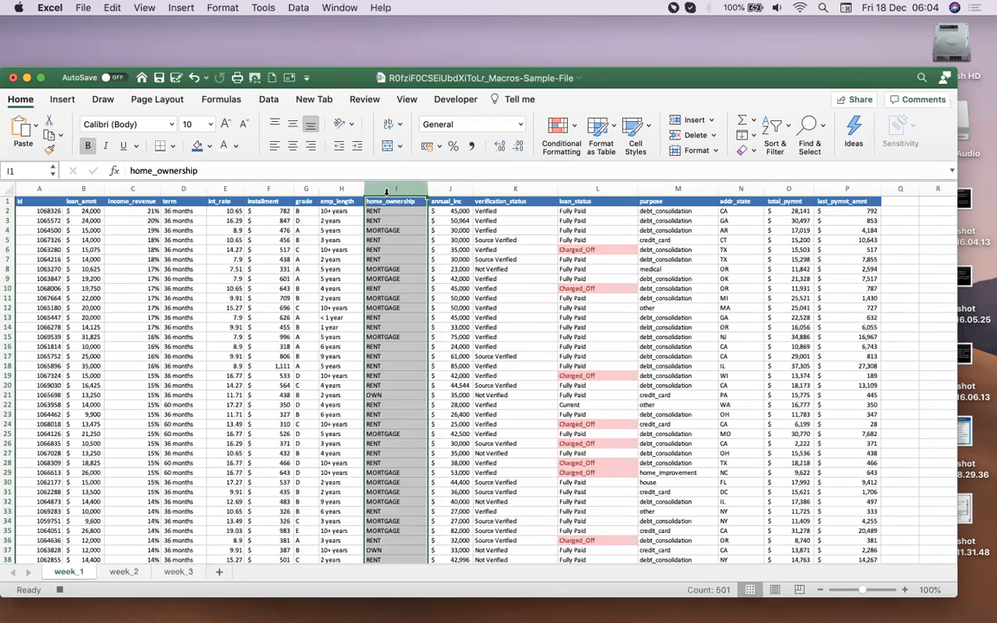
pyautogui.rightClick(385, 193)
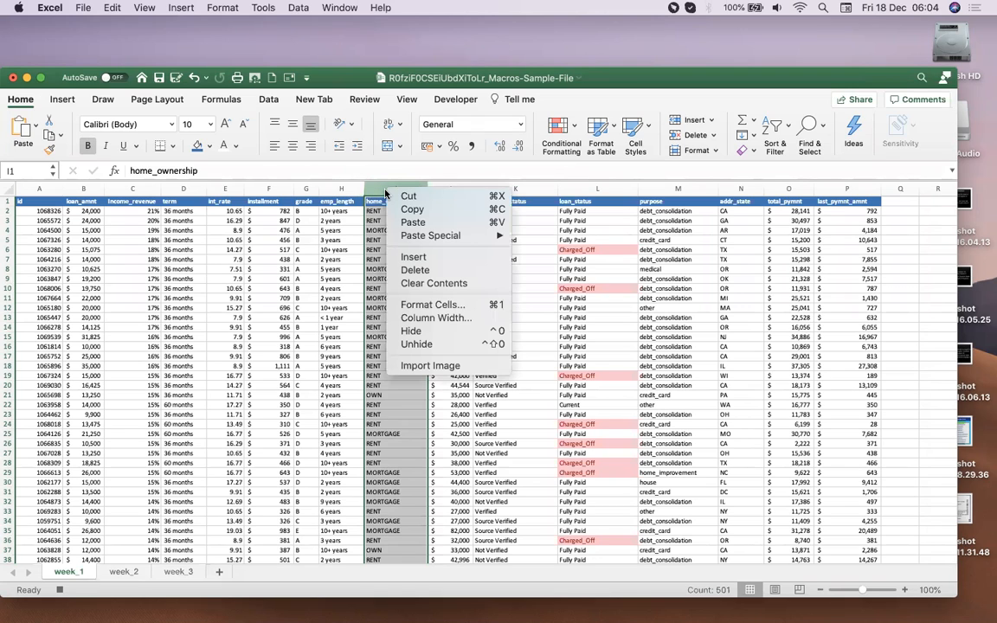
pyautogui.click(417, 269)
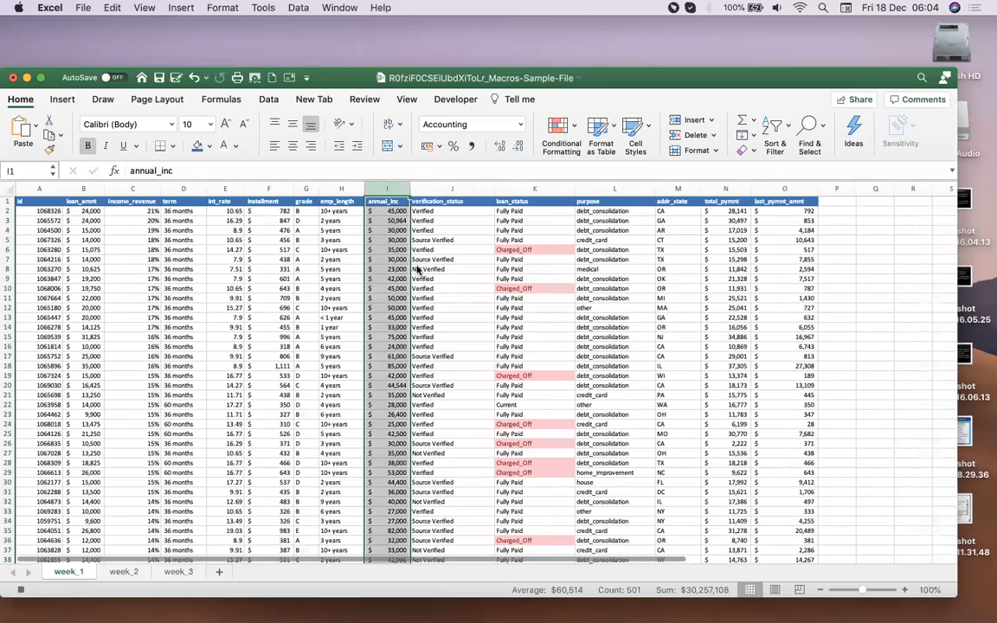
# Step: Try applying All Borders to every cell of the week_1 sheet
pyautogui.scroll(-10, 270, 371)
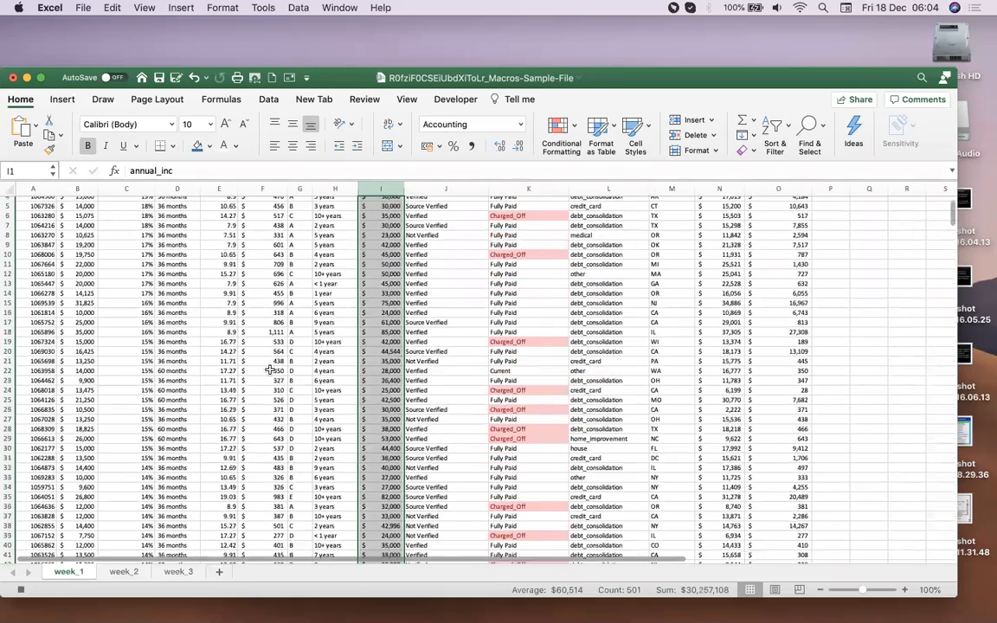
pyautogui.scroll(10, 271, 370)
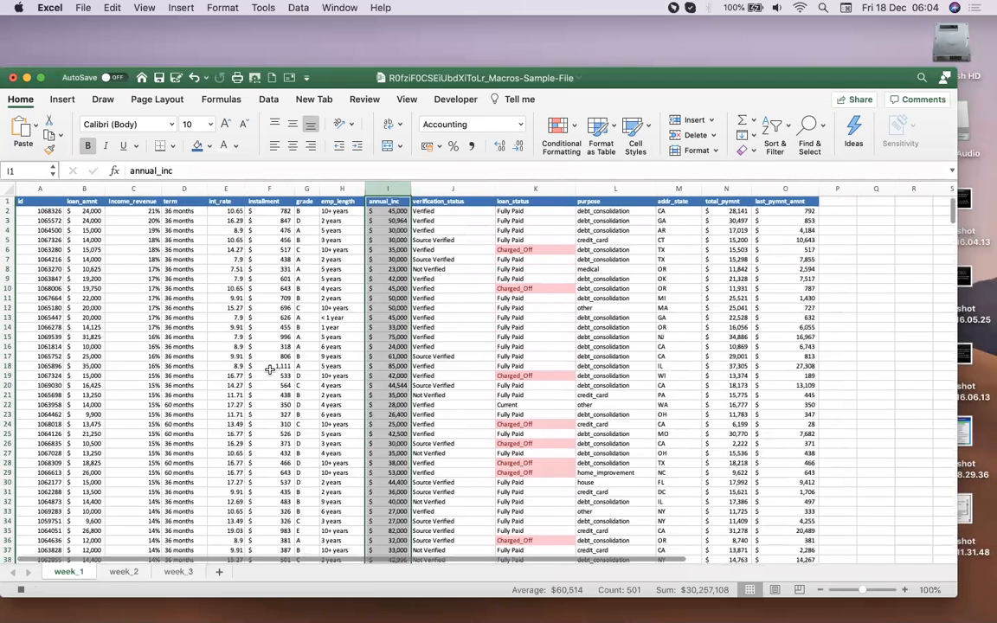
pyautogui.click(10, 192)
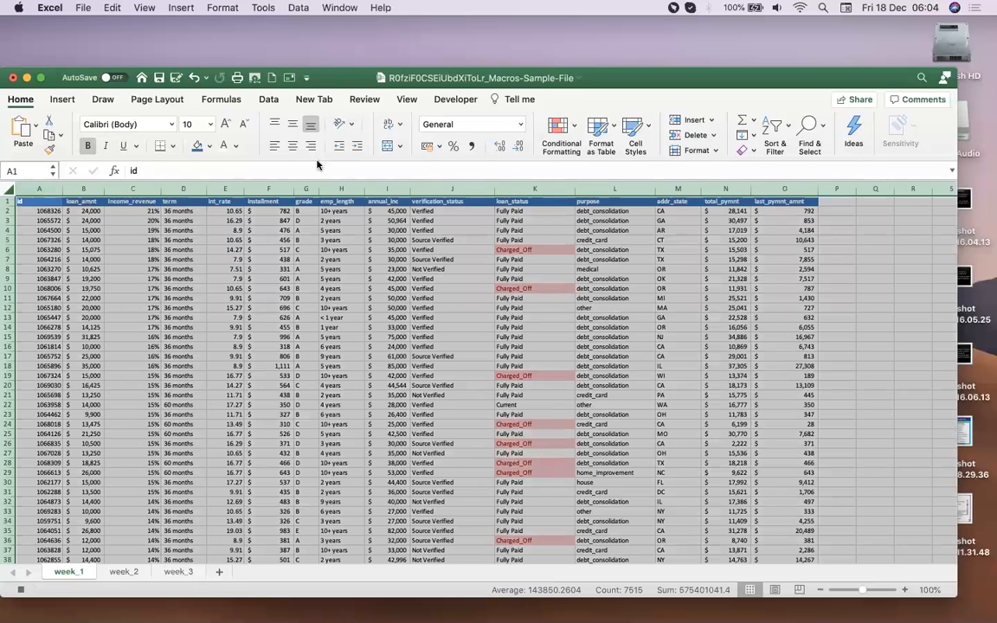
pyautogui.click(173, 146)
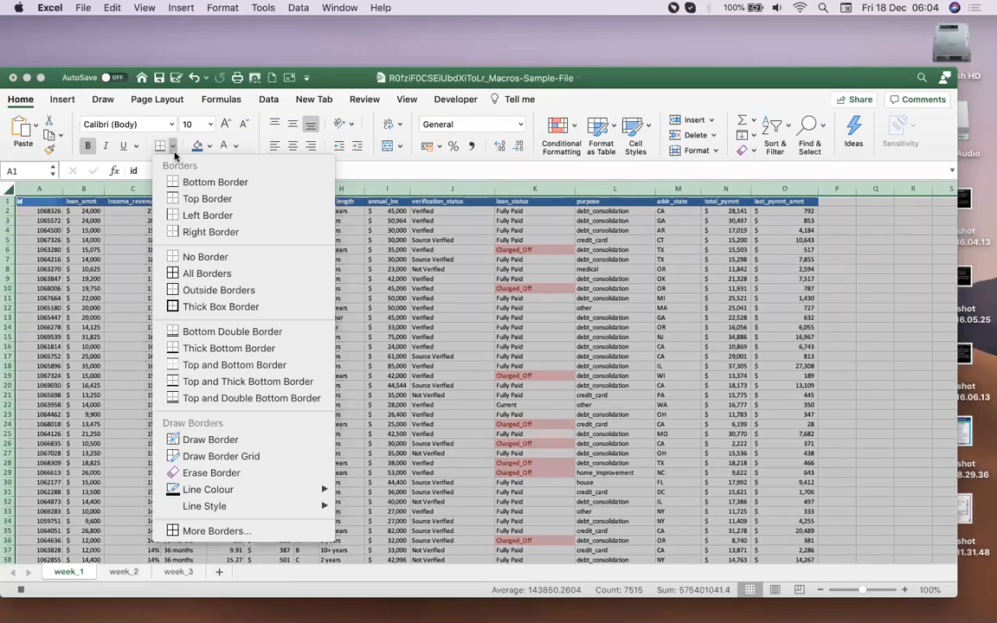
pyautogui.click(198, 273)
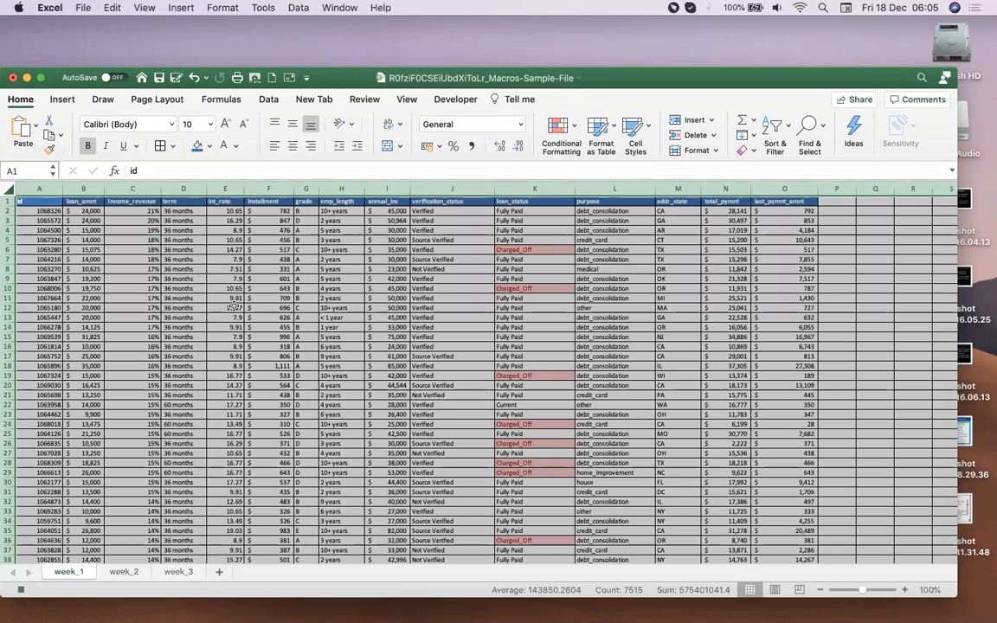
pyautogui.click(342, 328)
pyautogui.moveTo(34, 201); pyautogui.dragTo(767, 281)
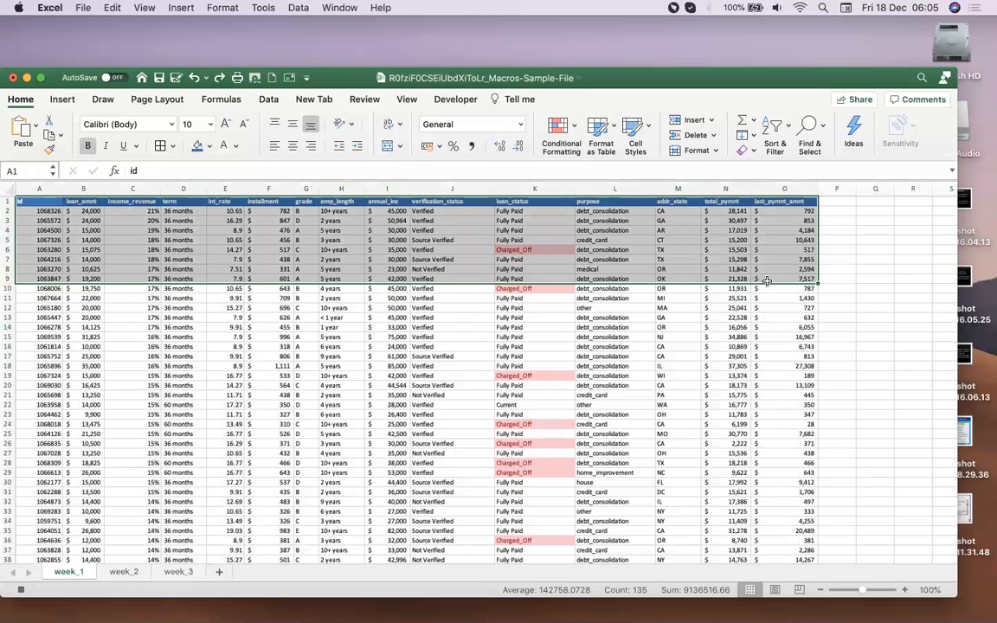
pyautogui.hotkey('shift', 'Down')
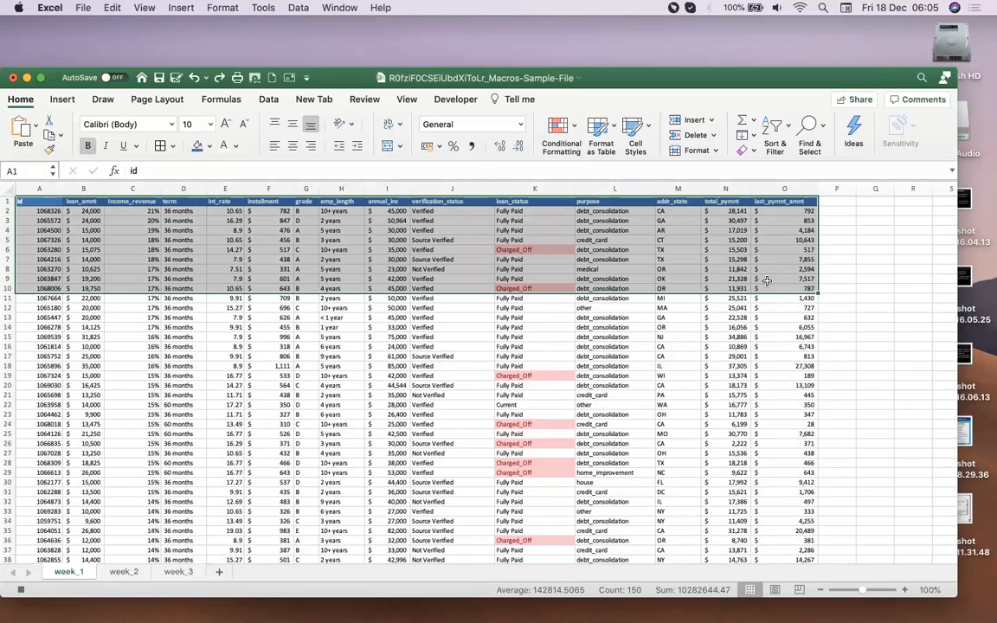
pyautogui.hotkey('ctrl', 'Down')
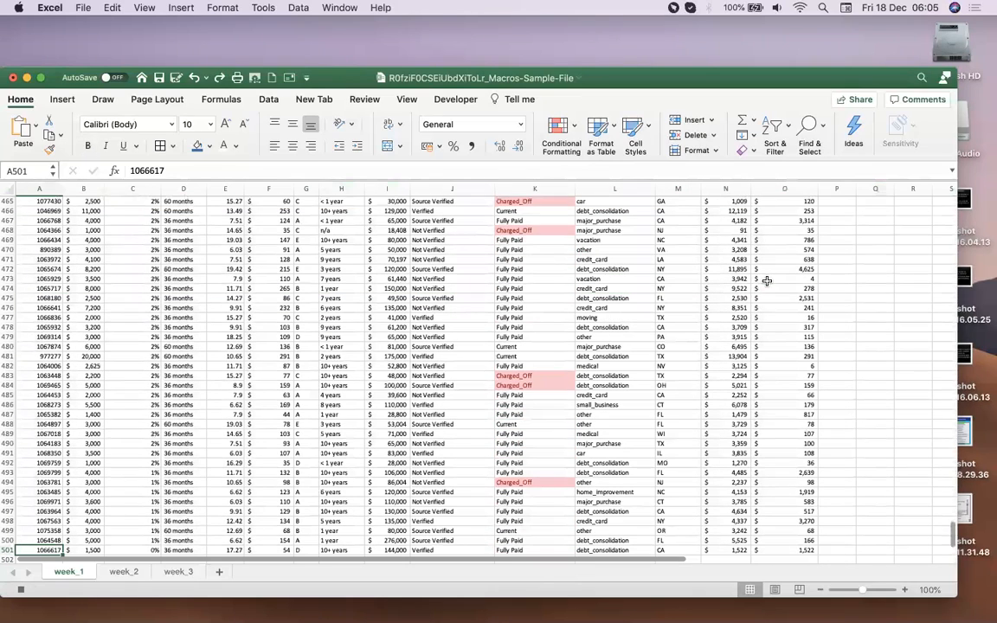
pyautogui.scroll(10, 433, 294)
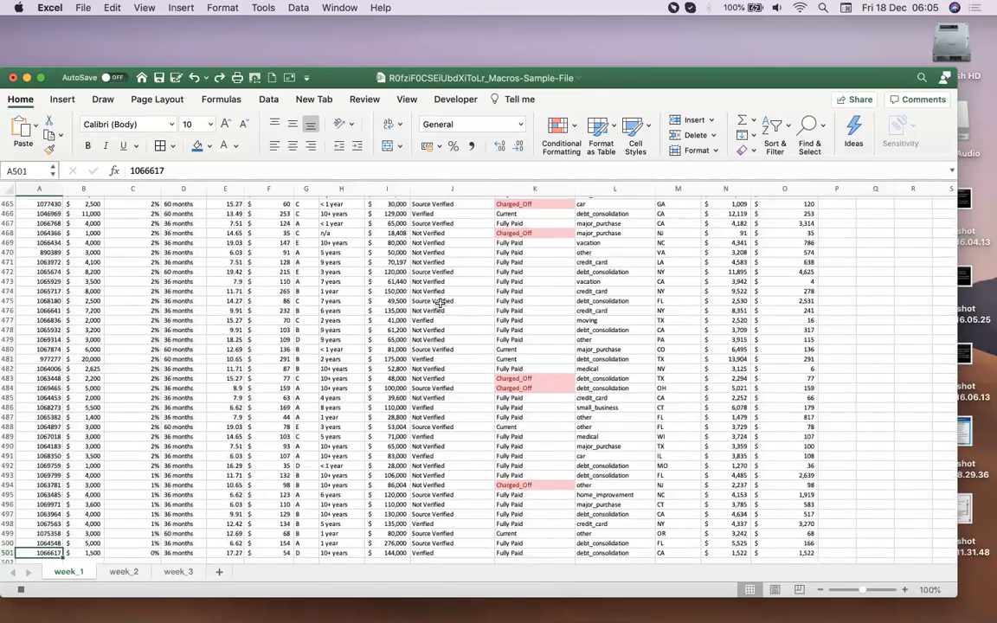
pyautogui.scroll(20, 158, 222)
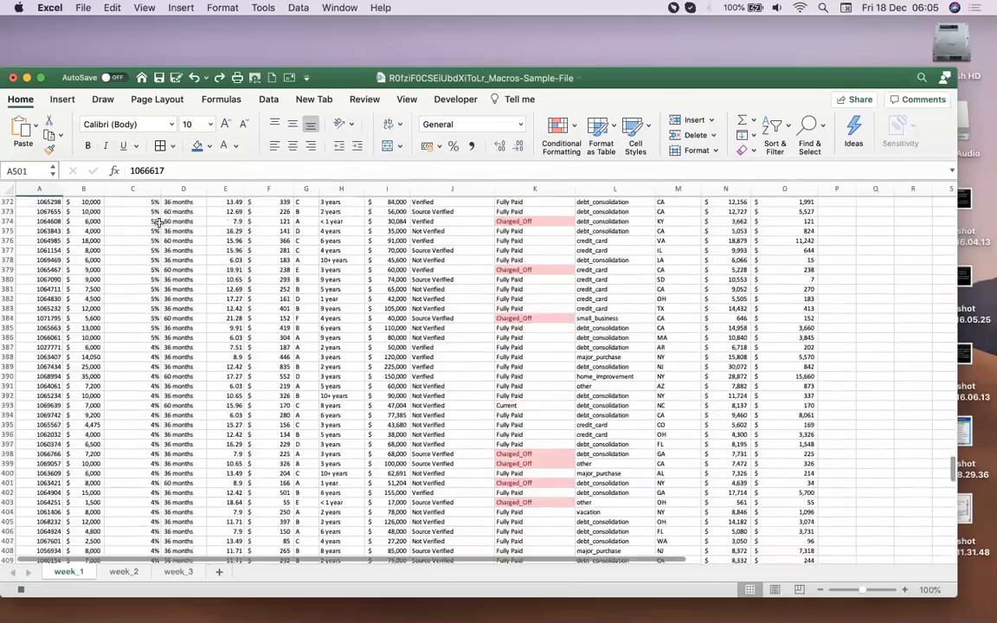
pyautogui.scroll(20, 159, 222)
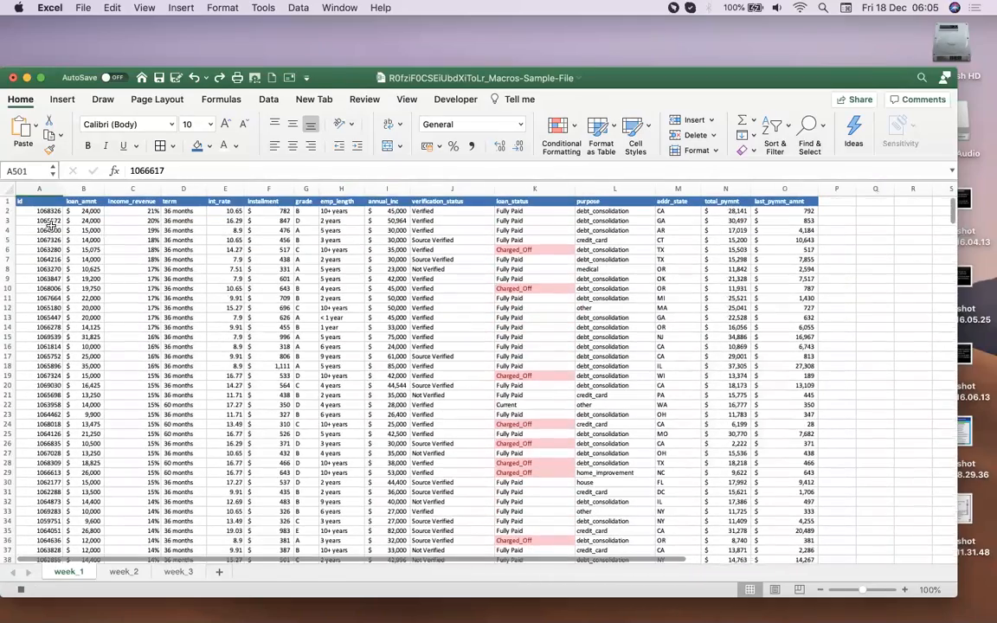
# Step: Select the loan table on week_1 from header cell A1 across to the last_pymnt_amnt column, extending the selection down through the data rows
pyautogui.moveTo(22, 201); pyautogui.dragTo(769, 360)
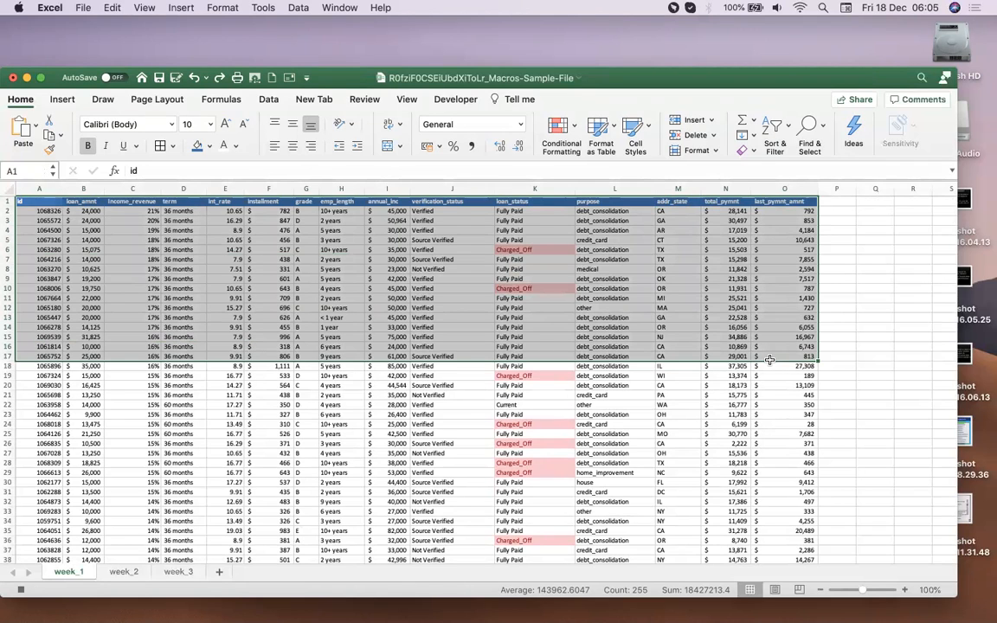
pyautogui.hotkey('ctrl', 'Down')
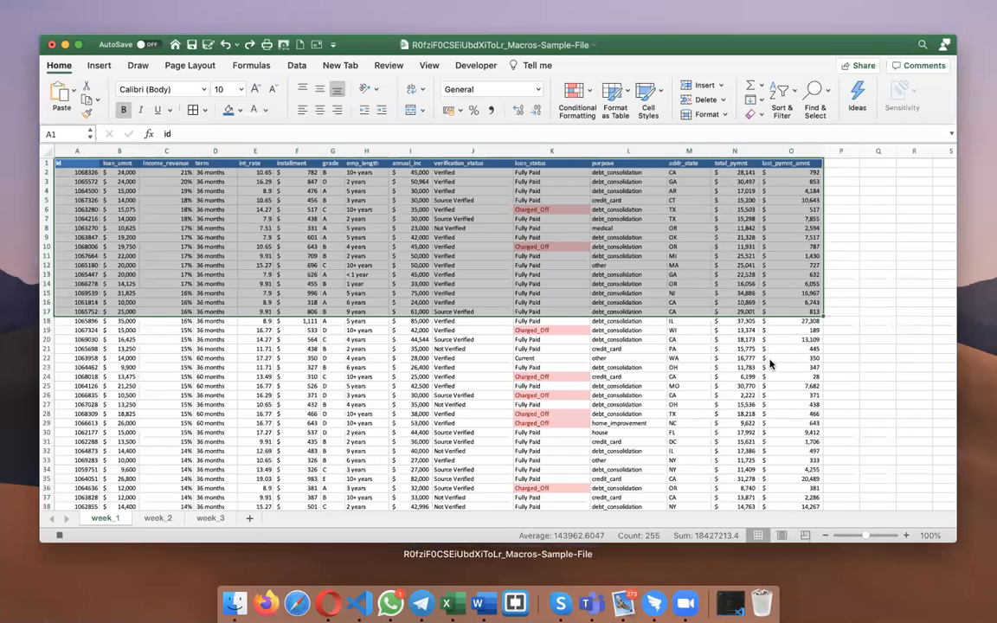
pyautogui.click(394, 282)
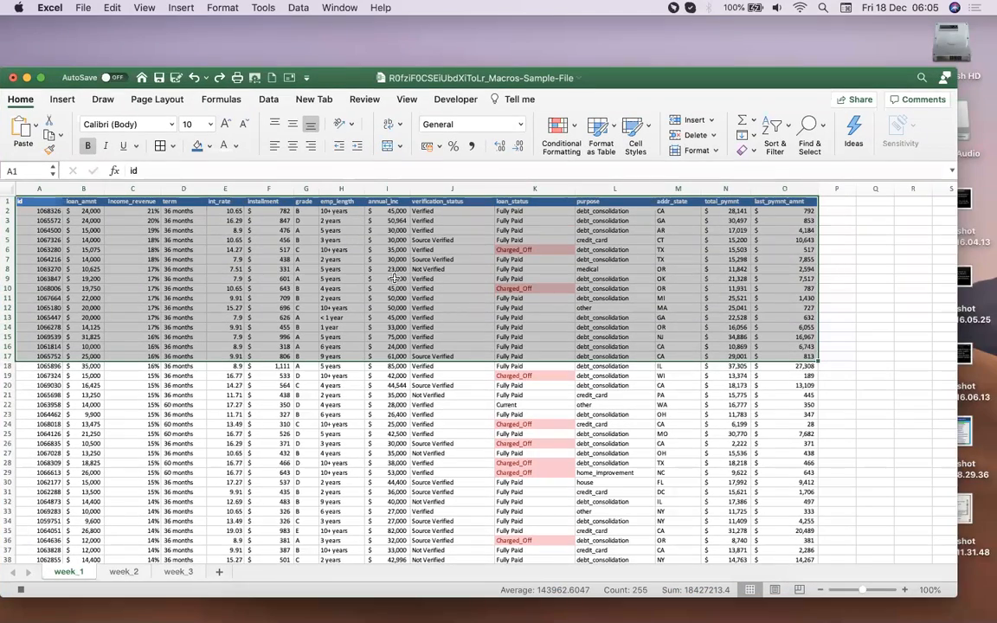
pyautogui.hotkey('shift', 'Down')
pyautogui.hotkey('shift', 'Down')
pyautogui.hotkey('shift', 'Down')
pyautogui.hotkey('shift', 'Down')
pyautogui.hotkey('shift', 'Down')
pyautogui.hotkey('shift', 'Down')
pyautogui.hotkey('shift', 'Down')
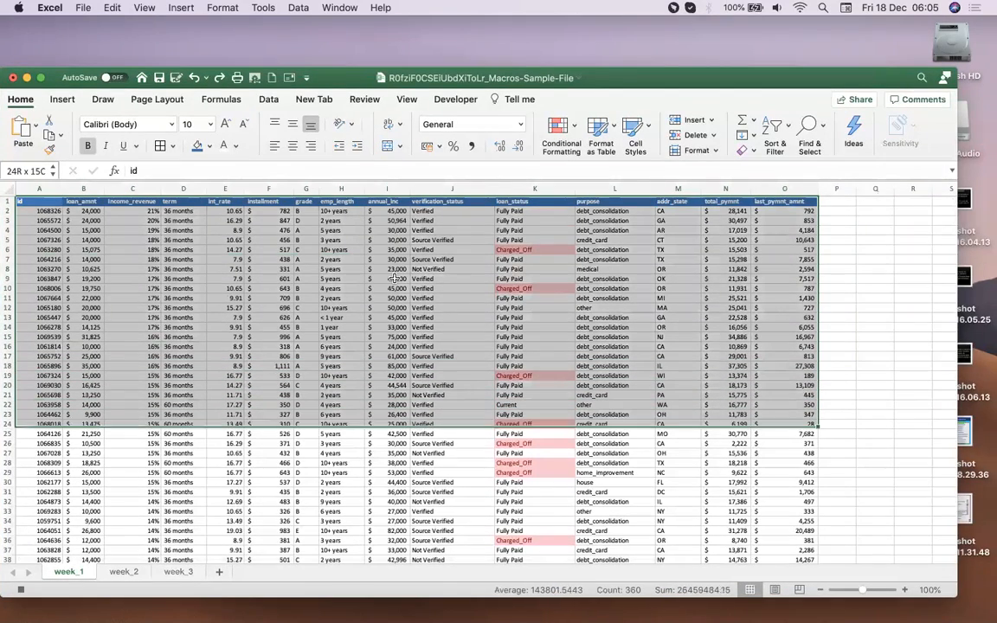
pyautogui.hotkey('shift', 'Down')
pyautogui.hotkey('shift', 'Down')
pyautogui.hotkey('shift', 'Down')
pyautogui.hotkey('shift', 'Down')
pyautogui.hotkey('shift', 'Down')
pyautogui.hotkey('shift', 'Down')
pyautogui.hotkey('shift', 'Down')
pyautogui.hotkey('shift', 'Down')
pyautogui.hotkey('shift', 'Down')
pyautogui.hotkey('shift', 'Down')
pyautogui.hotkey('shift', 'Down')
pyautogui.hotkey('shift', 'Down')
pyautogui.hotkey('shift', 'Down')
pyautogui.hotkey('shift', 'Down')
pyautogui.hotkey('shift', 'Down')
pyautogui.hotkey('shift', 'Down')
pyautogui.hotkey('shift', 'Down')
pyautogui.hotkey('shift', 'Down')
pyautogui.hotkey('shift', 'Down')
pyautogui.hotkey('shift', 'Down')
pyautogui.hotkey('shift', 'Down')
pyautogui.hotkey('shift', 'Down')
pyautogui.hotkey('shift', 'Down')
pyautogui.hotkey('shift', 'Down')
pyautogui.hotkey('shift', 'Down')
pyautogui.hotkey('shift', 'Down')
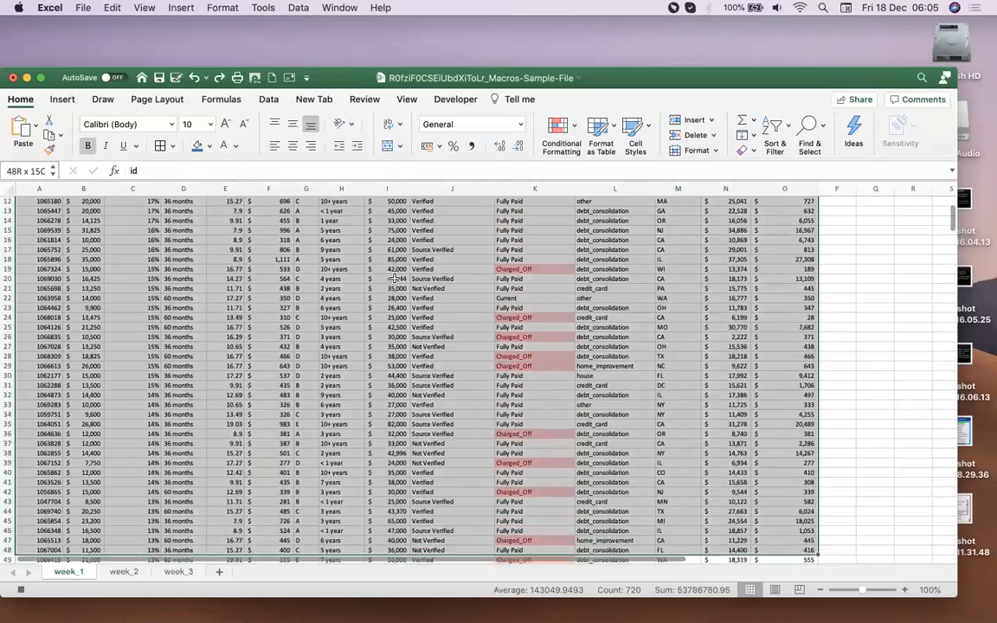
pyautogui.hotkey('shift', 'Down')
pyautogui.hotkey('shift', 'Down')
pyautogui.hotkey('shift', 'Down')
pyautogui.hotkey('shift', 'Down')
pyautogui.hotkey('shift', 'Down')
pyautogui.hotkey('shift', 'Down')
pyautogui.hotkey('shift', 'Down')
pyautogui.hotkey('shift', 'Down')
pyautogui.hotkey('shift', 'Down')
pyautogui.hotkey('shift', 'Down')
pyautogui.hotkey('shift', 'Down')
pyautogui.hotkey('shift', 'Down')
pyautogui.hotkey('shift', 'Down')
pyautogui.hotkey('shift', 'Down')
pyautogui.hotkey('shift', 'Down')
pyautogui.hotkey('shift', 'Down')
pyautogui.hotkey('shift', 'Down')
pyautogui.hotkey('shift', 'Down')
pyautogui.hotkey('shift', 'Down')
pyautogui.hotkey('shift', 'Down')
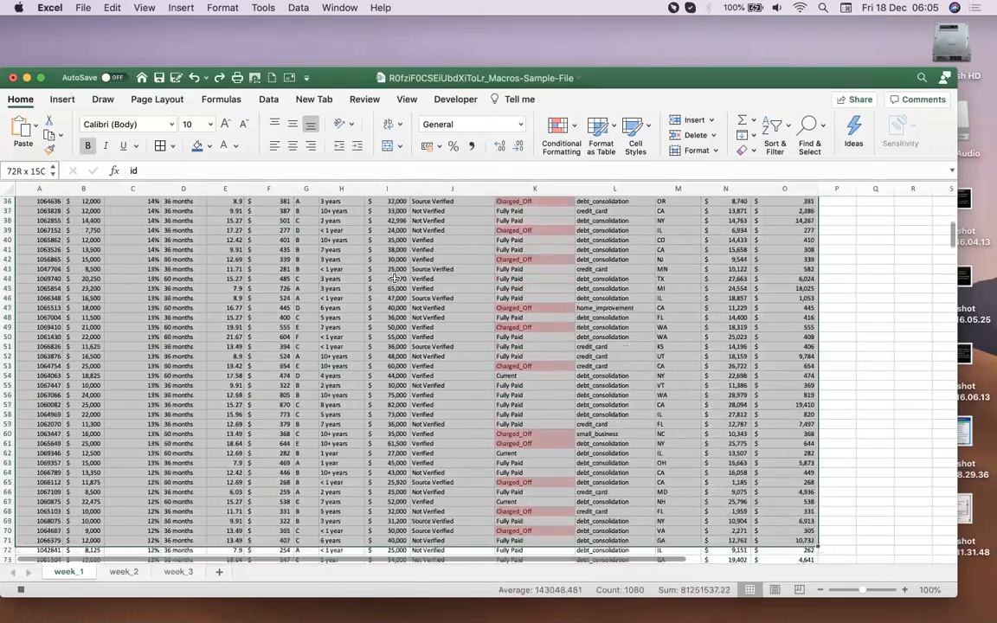
pyautogui.hotkey('shift', 'Down')
pyautogui.hotkey('shift', 'Down')
pyautogui.hotkey('shift', 'Down')
pyautogui.hotkey('shift', 'Down')
pyautogui.hotkey('shift', 'Down')
pyautogui.hotkey('shift', 'Down')
pyautogui.hotkey('shift', 'Down')
pyautogui.hotkey('shift', 'Down')
pyautogui.hotkey('shift', 'Down')
pyautogui.hotkey('shift', 'Down')
pyautogui.hotkey('shift', 'Down')
pyautogui.hotkey('shift', 'Down')
pyautogui.hotkey('shift', 'Down')
pyautogui.hotkey('shift', 'Down')
pyautogui.hotkey('shift', 'Down')
pyautogui.hotkey('shift', 'Down')
pyautogui.hotkey('shift', 'Down')
pyautogui.hotkey('shift', 'Down')
pyautogui.hotkey('shift', 'Down')
pyautogui.hotkey('shift', 'Down')
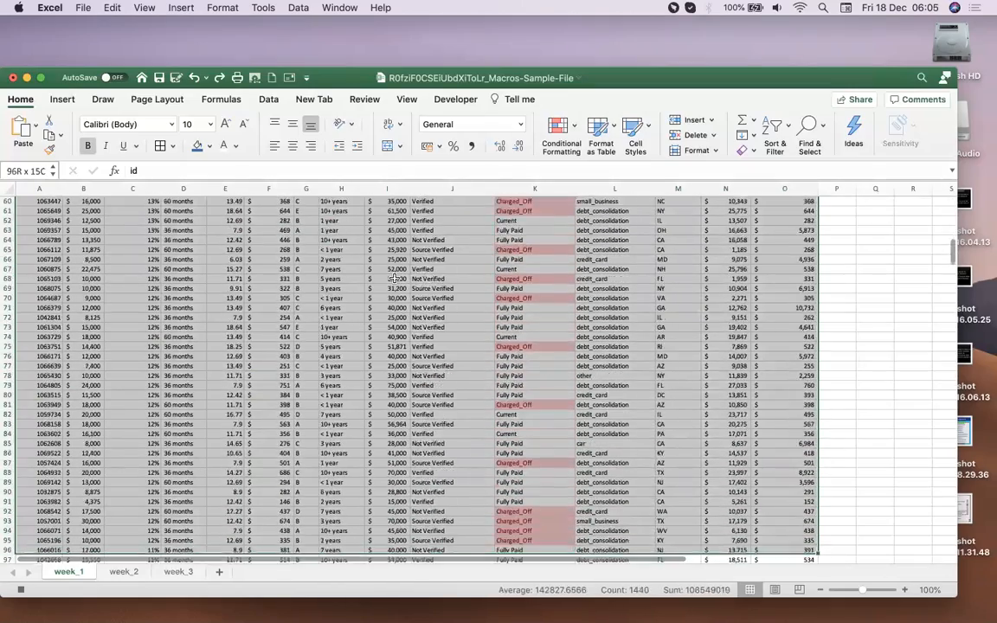
pyautogui.hotkey('shift', 'Down')
pyautogui.hotkey('shift', 'Down')
pyautogui.hotkey('shift', 'Down')
pyautogui.hotkey('shift', 'Down')
pyautogui.hotkey('shift', 'Down')
pyautogui.hotkey('shift', 'Down')
pyautogui.hotkey('shift', 'Down')
pyautogui.hotkey('shift', 'Down')
pyautogui.hotkey('shift', 'Down')
pyautogui.hotkey('shift', 'Down')
pyautogui.hotkey('shift', 'Down')
pyautogui.hotkey('shift', 'Down')
pyautogui.hotkey('shift', 'Down')
pyautogui.hotkey('shift', 'Down')
pyautogui.hotkey('shift', 'Down')
pyautogui.hotkey('shift', 'Down')
pyautogui.hotkey('shift', 'Down')
pyautogui.hotkey('shift', 'Down')
pyautogui.hotkey('shift', 'Down')
pyautogui.hotkey('shift', 'Down')
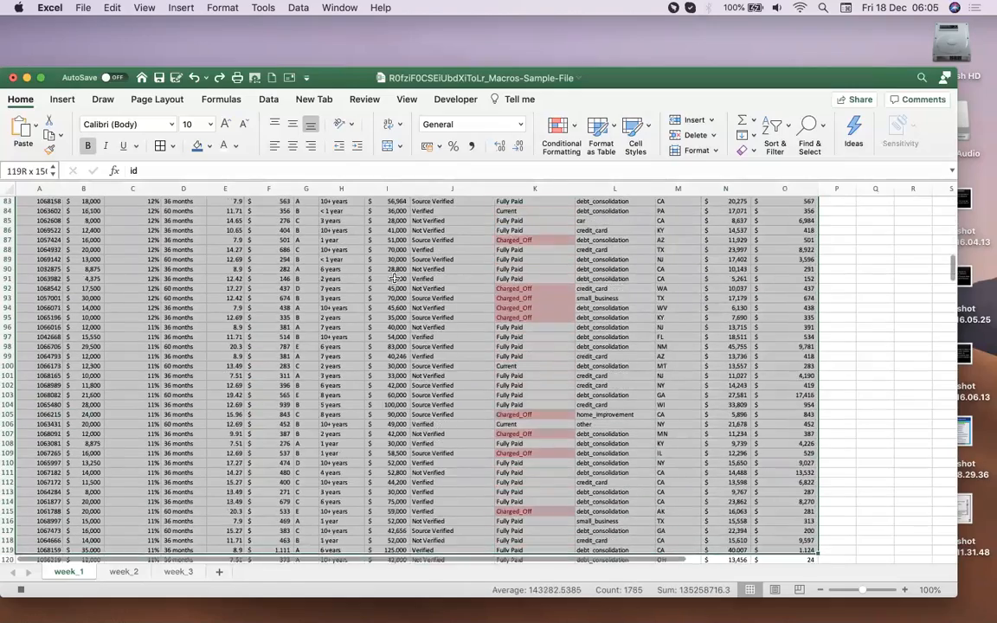
pyautogui.hotkey('shift', 'Down')
pyautogui.hotkey('shift', 'Down')
pyautogui.hotkey('shift', 'Down')
pyautogui.hotkey('shift', 'Down')
pyautogui.hotkey('shift', 'Down')
pyautogui.hotkey('shift', 'Down')
pyautogui.hotkey('shift', 'Down')
pyautogui.hotkey('shift', 'Down')
pyautogui.hotkey('shift', 'Down')
pyautogui.hotkey('shift', 'Down')
pyautogui.hotkey('shift', 'Down')
pyautogui.hotkey('shift', 'Down')
pyautogui.hotkey('shift', 'Down')
pyautogui.hotkey('shift', 'Down')
pyautogui.hotkey('shift', 'Down')
pyautogui.hotkey('shift', 'Down')
pyautogui.hotkey('shift', 'Down')
pyautogui.hotkey('shift', 'Down')
pyautogui.hotkey('shift', 'Down')
pyautogui.hotkey('shift', 'Down')
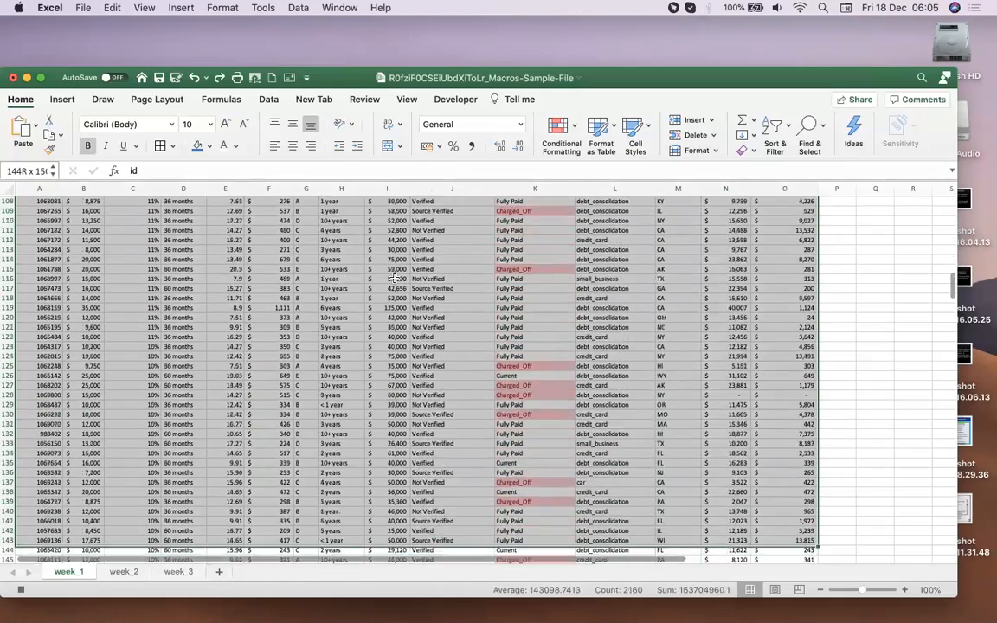
pyautogui.hotkey('shift', 'Down')
pyautogui.hotkey('shift', 'Down')
pyautogui.hotkey('shift', 'Down')
pyautogui.hotkey('shift', 'Down')
pyautogui.hotkey('shift', 'Down')
pyautogui.hotkey('shift', 'Down')
pyautogui.hotkey('shift', 'Down')
pyautogui.hotkey('shift', 'Down')
pyautogui.hotkey('shift', 'Down')
pyautogui.hotkey('shift', 'Down')
pyautogui.hotkey('shift', 'Down')
pyautogui.hotkey('shift', 'Down')
pyautogui.hotkey('shift', 'Down')
pyautogui.hotkey('shift', 'Down')
pyautogui.hotkey('shift', 'Down')
pyautogui.hotkey('shift', 'Down')
pyautogui.hotkey('shift', 'Down')
pyautogui.hotkey('shift', 'Down')
pyautogui.hotkey('shift', 'Down')
pyautogui.hotkey('shift', 'Down')
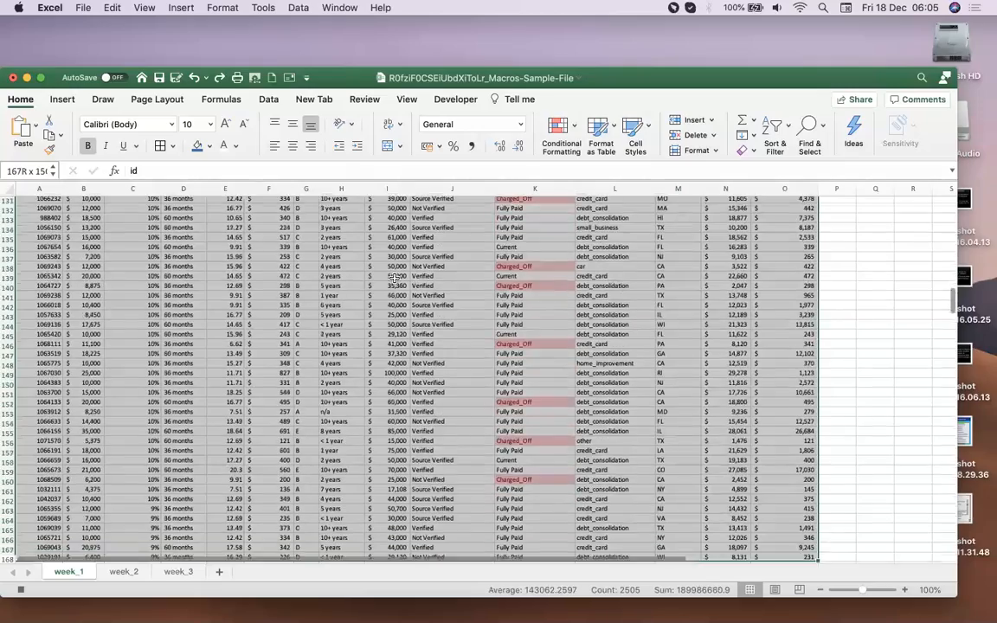
pyautogui.hotkey('shift', 'Down')
pyautogui.hotkey('shift', 'Down')
pyautogui.hotkey('shift', 'Down')
pyautogui.hotkey('shift', 'Down')
pyautogui.hotkey('shift', 'Down')
pyautogui.hotkey('shift', 'Down')
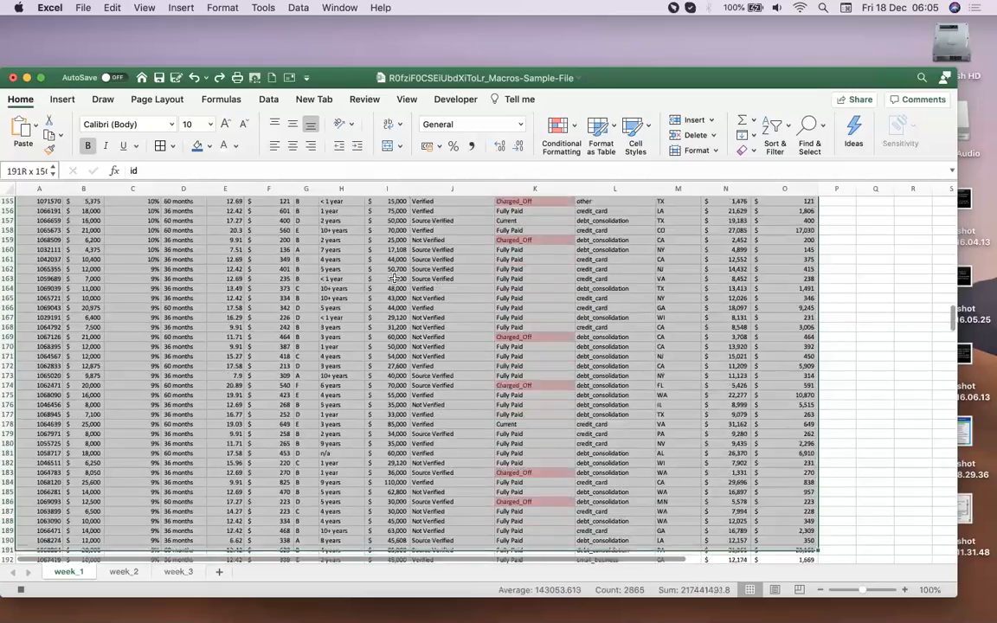
pyautogui.hotkey('shift', 'Down')
pyautogui.hotkey('shift', 'Down')
pyautogui.hotkey('shift', 'Down')
pyautogui.hotkey('shift', 'Down')
pyautogui.hotkey('shift', 'Down')
pyautogui.hotkey('shift', 'Down')
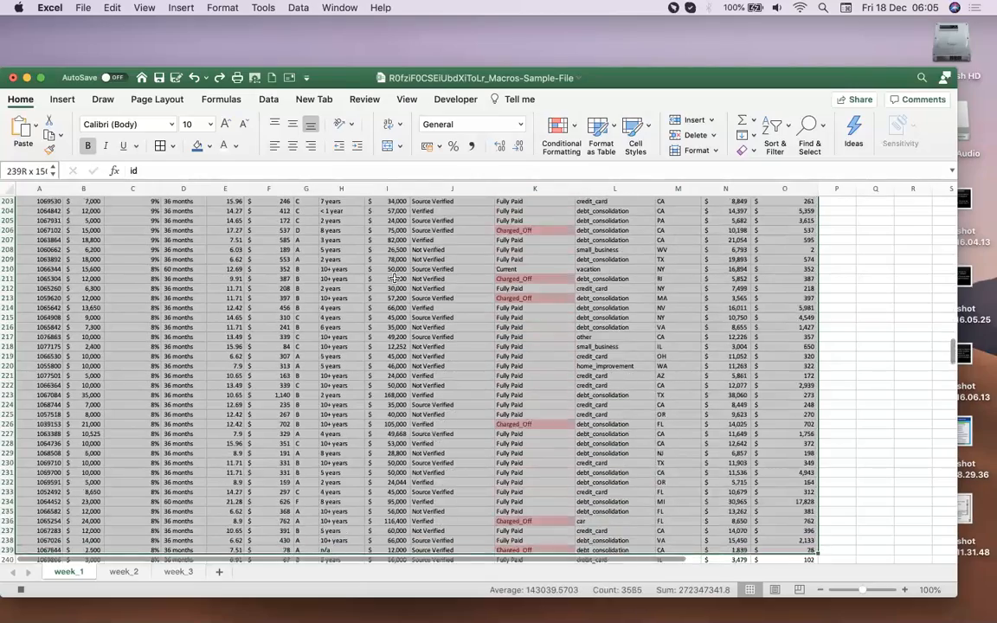
# Step: Extend the loan table selection on week_1 down to the last data row, 501, and apply All Borders to it
pyautogui.hotkey('shift', 'Down')
pyautogui.hotkey('shift', 'Down')
pyautogui.hotkey('shift', 'Down')
pyautogui.hotkey('shift', 'Down')
pyautogui.hotkey('shift', 'Down')
pyautogui.hotkey('shift', 'Down')
pyautogui.hotkey('shift', 'Down')
pyautogui.hotkey('shift', 'Down')
pyautogui.hotkey('shift', 'Down')
pyautogui.hotkey('shift', 'Down')
pyautogui.hotkey('shift', 'Down')
pyautogui.hotkey('shift', 'Down')
pyautogui.hotkey('shift', 'Down')
pyautogui.hotkey('shift', 'Down')
pyautogui.hotkey('shift', 'Down')
pyautogui.hotkey('shift', 'Down')
pyautogui.hotkey('shift', 'Down')
pyautogui.hotkey('shift', 'Down')
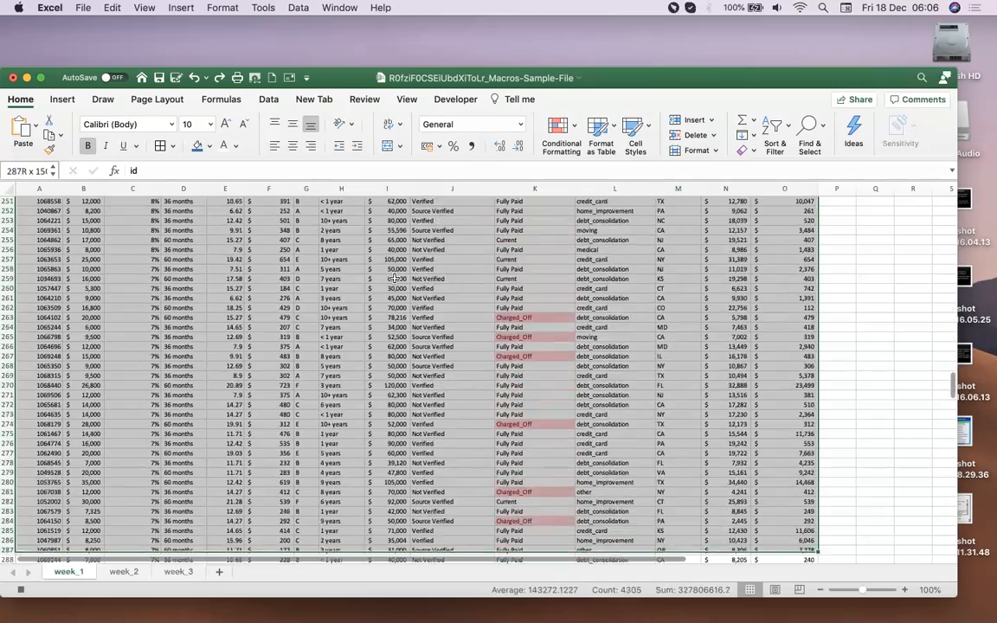
pyautogui.hotkey('shift', 'Down')
pyautogui.hotkey('shift', 'Down')
pyautogui.hotkey('shift', 'Down')
pyautogui.hotkey('shift', 'Down')
pyautogui.hotkey('shift', 'Down')
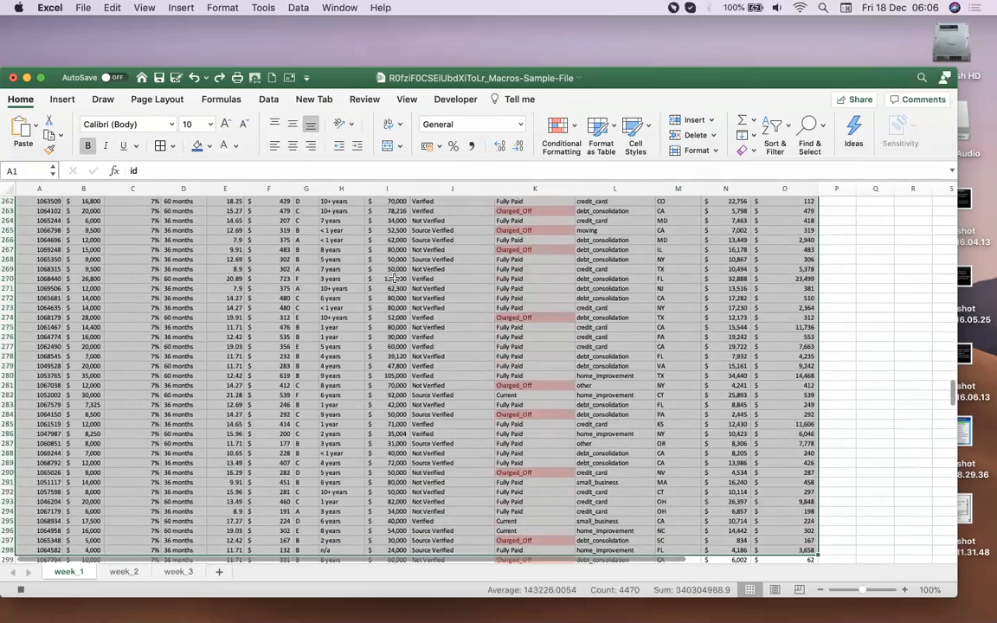
pyautogui.hotkey('shift', 'Down')
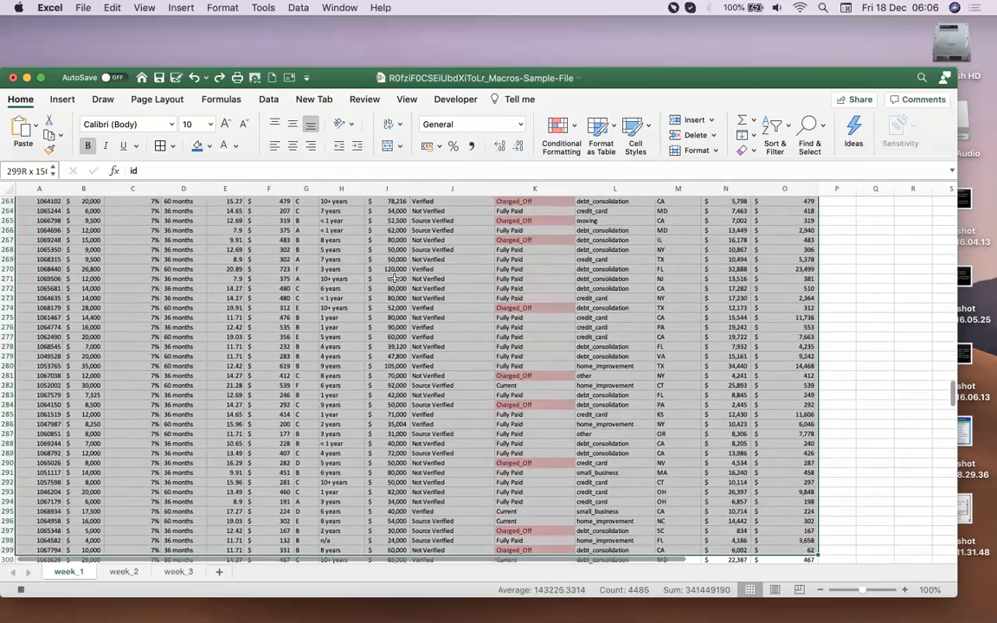
pyautogui.hotkey('shift', 'Down')
pyautogui.hotkey('shift', 'Down')
pyautogui.hotkey('shift', 'Down')
pyautogui.hotkey('shift', 'Down')
pyautogui.hotkey('shift', 'Down')
pyautogui.hotkey('shift', 'Down')
pyautogui.hotkey('shift', 'Down')
pyautogui.hotkey('shift', 'Down')
pyautogui.hotkey('shift', 'Down')
pyautogui.hotkey('shift', 'Down')
pyautogui.hotkey('shift', 'Down')
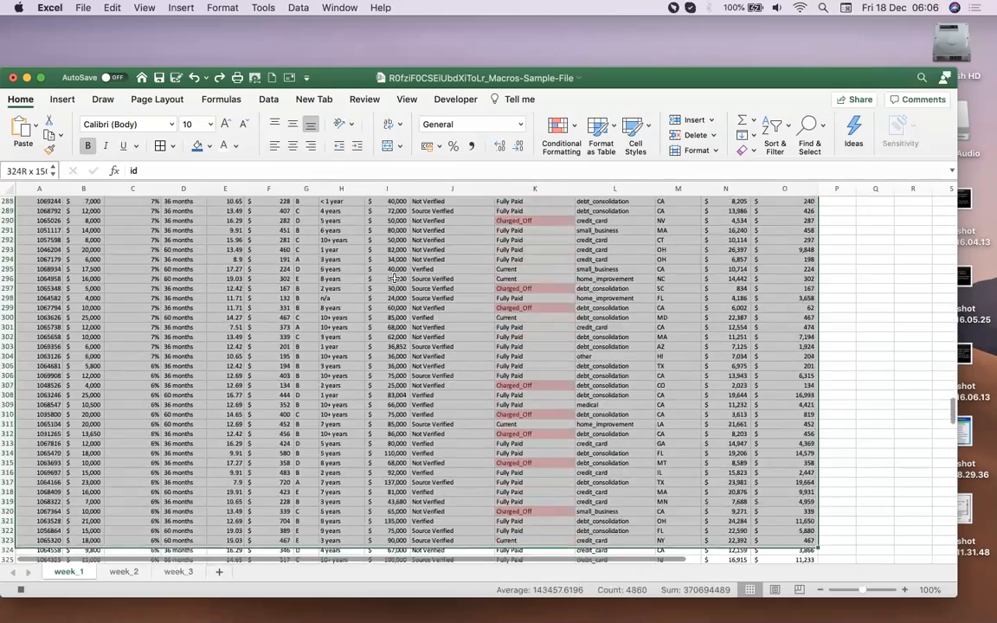
pyautogui.hotkey('shift', 'Down')
pyautogui.hotkey('shift', 'Down')
pyautogui.hotkey('shift', 'Down')
pyautogui.hotkey('shift', 'Down')
pyautogui.hotkey('shift', 'Down')
pyautogui.hotkey('shift', 'Down')
pyautogui.hotkey('shift', 'Down')
pyautogui.hotkey('shift', 'Down')
pyautogui.hotkey('shift', 'Down')
pyautogui.hotkey('shift', 'Down')
pyautogui.hotkey('shift', 'Down')
pyautogui.hotkey('shift', 'Down')
pyautogui.hotkey('shift', 'Down')
pyautogui.hotkey('shift', 'Down')
pyautogui.hotkey('shift', 'Down')
pyautogui.hotkey('shift', 'Down')
pyautogui.hotkey('shift', 'Down')
pyautogui.hotkey('shift', 'Down')
pyautogui.hotkey('shift', 'Down')
pyautogui.hotkey('shift', 'Down')
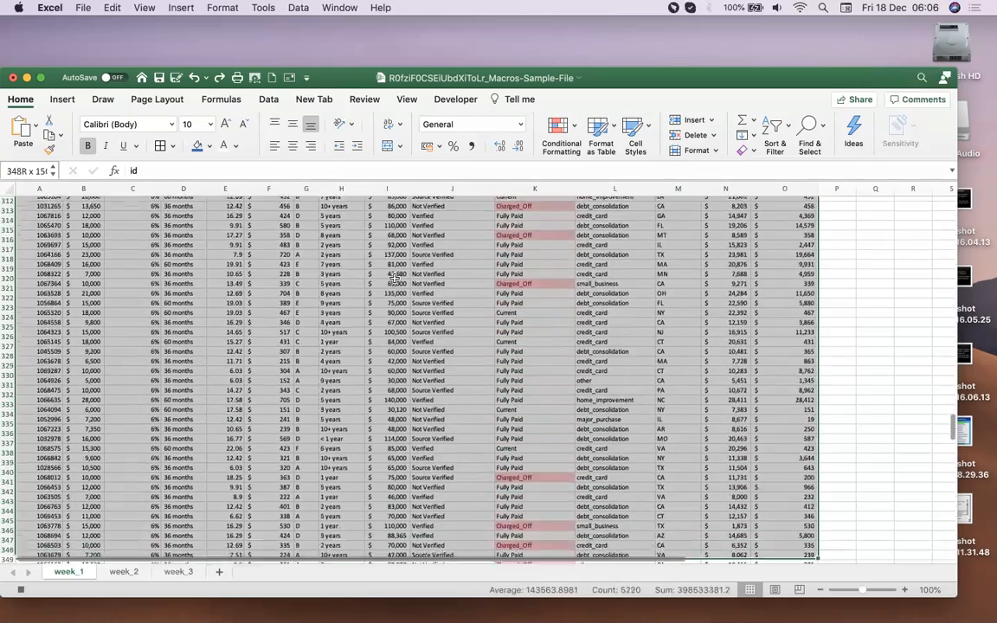
pyautogui.hotkey('shift', 'Down')
pyautogui.hotkey('shift', 'Down')
pyautogui.hotkey('shift', 'Down')
pyautogui.hotkey('shift', 'Down')
pyautogui.hotkey('shift', 'Down')
pyautogui.hotkey('shift', 'Down')
pyautogui.hotkey('shift', 'Down')
pyautogui.hotkey('shift', 'Down')
pyautogui.hotkey('shift', 'Down')
pyautogui.hotkey('shift', 'Down')
pyautogui.hotkey('shift', 'Down')
pyautogui.hotkey('shift', 'Down')
pyautogui.hotkey('shift', 'Down')
pyautogui.hotkey('shift', 'Down')
pyautogui.hotkey('shift', 'Down')
pyautogui.hotkey('shift', 'Down')
pyautogui.hotkey('shift', 'Down')
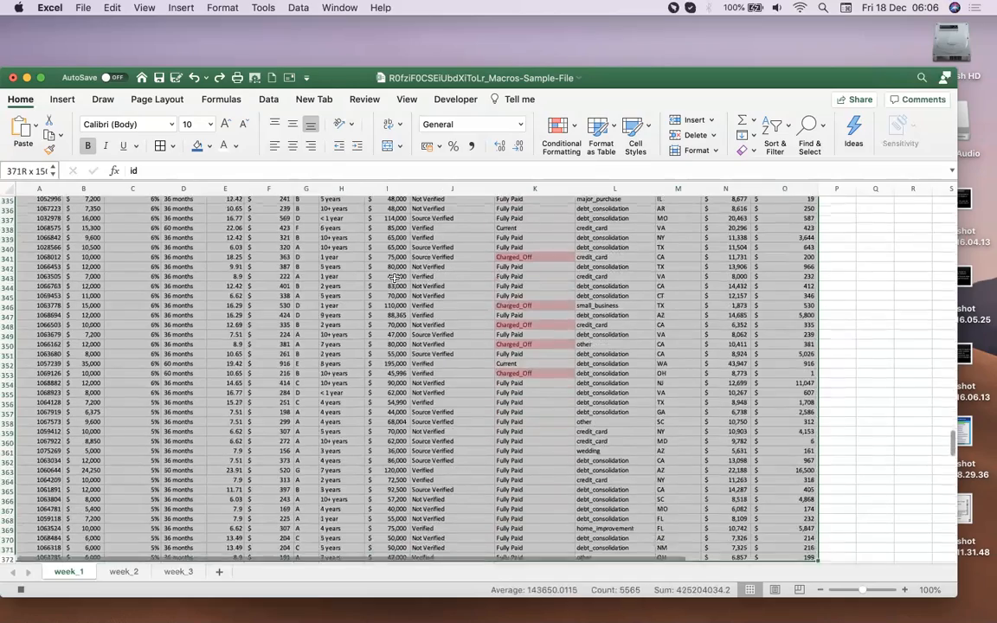
pyautogui.hotkey('shift', 'Down')
pyautogui.hotkey('shift', 'Down')
pyautogui.hotkey('shift', 'Down')
pyautogui.hotkey('shift', 'Down')
pyautogui.hotkey('shift', 'Down')
pyautogui.hotkey('shift', 'Down')
pyautogui.hotkey('shift', 'Down')
pyautogui.hotkey('shift', 'Down')
pyautogui.hotkey('shift', 'Down')
pyautogui.hotkey('shift', 'Down')
pyautogui.hotkey('shift', 'Down')
pyautogui.hotkey('shift', 'Down')
pyautogui.hotkey('shift', 'Down')
pyautogui.hotkey('shift', 'Down')
pyautogui.hotkey('shift', 'Down')
pyautogui.hotkey('shift', 'Down')
pyautogui.hotkey('shift', 'Down')
pyautogui.hotkey('shift', 'Down')
pyautogui.hotkey('shift', 'Down')
pyautogui.hotkey('shift', 'Down')
pyautogui.hotkey('shift', 'Down')
pyautogui.hotkey('shift', 'Down')
pyautogui.hotkey('shift', 'Down')
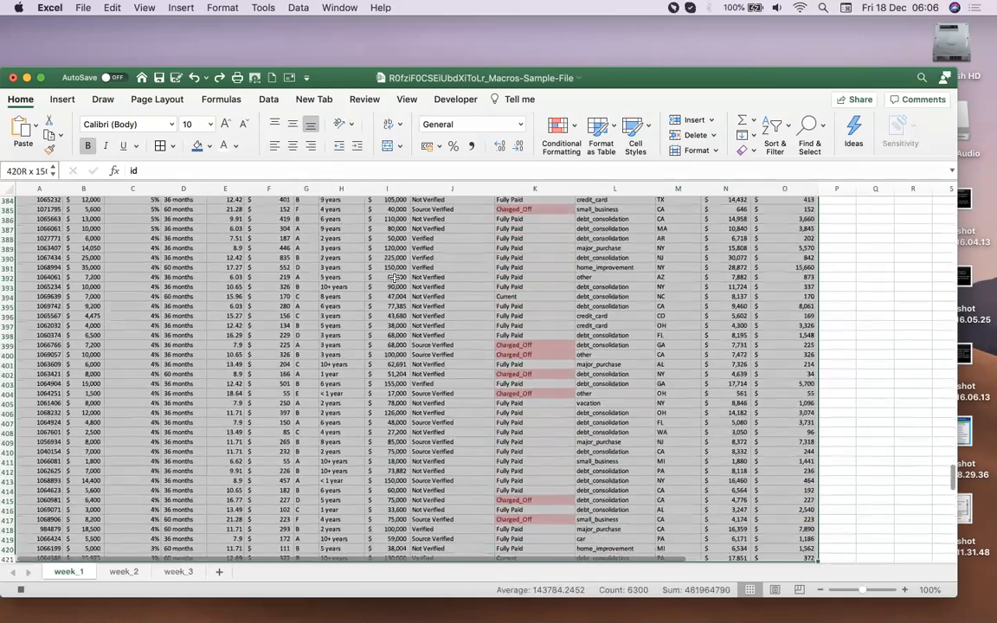
pyautogui.hotkey('shift', 'Down')
pyautogui.hotkey('shift', 'Down')
pyautogui.hotkey('shift', 'Down')
pyautogui.hotkey('shift', 'Down')
pyautogui.hotkey('shift', 'Down')
pyautogui.hotkey('shift', 'Down')
pyautogui.hotkey('shift', 'Down')
pyautogui.hotkey('shift', 'Down')
pyautogui.hotkey('shift', 'Down')
pyautogui.hotkey('shift', 'Down')
pyautogui.hotkey('shift', 'Down')
pyautogui.hotkey('shift', 'Down')
pyautogui.hotkey('shift', 'Down')
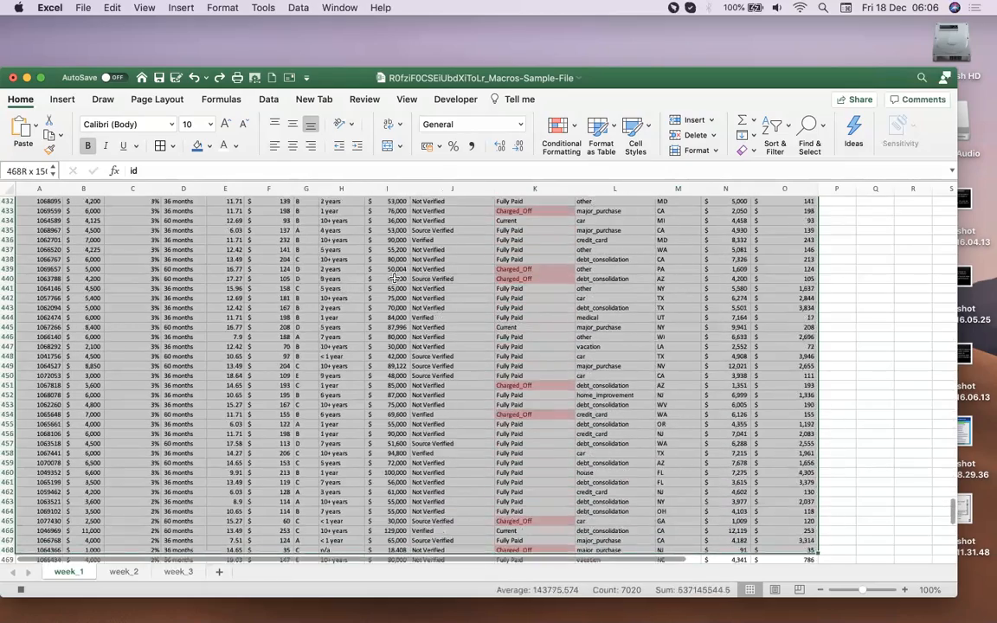
pyautogui.hotkey('shift', 'Down')
pyautogui.hotkey('shift', 'Down')
pyautogui.hotkey('shift', 'Down')
pyautogui.hotkey('shift', 'Down')
pyautogui.hotkey('shift', 'Down')
pyautogui.hotkey('shift', 'Down')
pyautogui.hotkey('shift', 'Down')
pyautogui.hotkey('shift', 'Down')
pyautogui.hotkey('shift', 'Down')
pyautogui.hotkey('shift', 'Down')
pyautogui.hotkey('shift', 'Down')
pyautogui.hotkey('shift', 'Down')
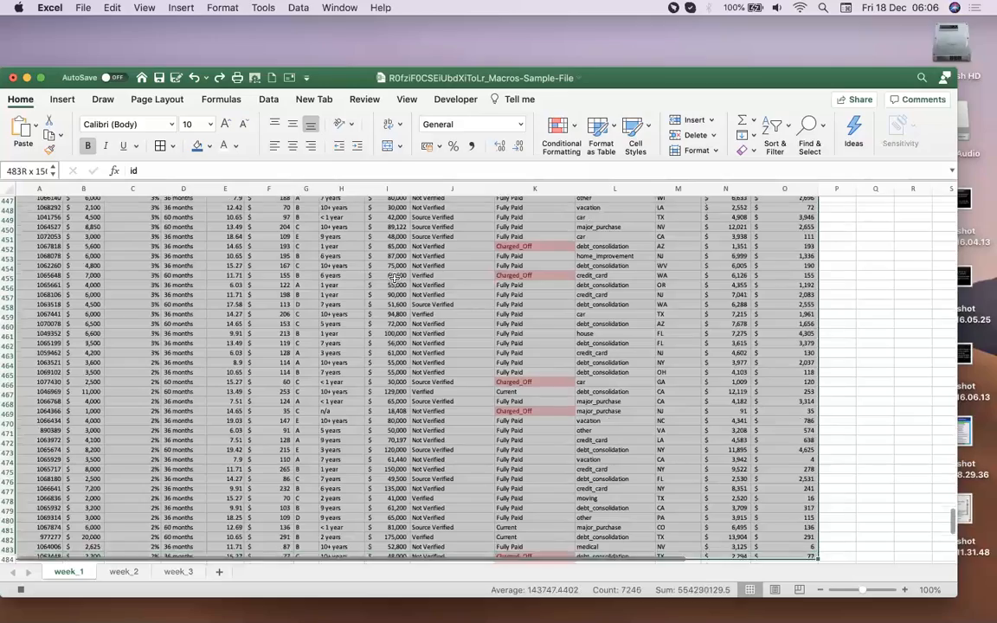
pyautogui.hotkey('shift', 'Down')
pyautogui.hotkey('shift', 'Down')
pyautogui.hotkey('shift', 'Down')
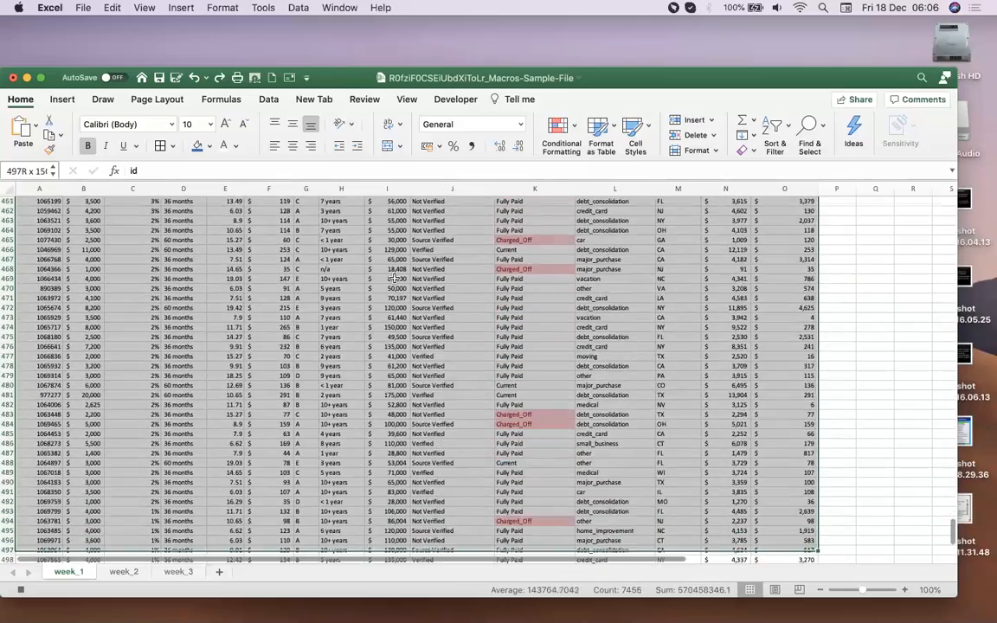
pyautogui.hotkey('shift', 'Up')
pyautogui.hotkey('shift', 'Up')
pyautogui.hotkey('shift', 'Up')
pyautogui.hotkey('shift', 'Up')
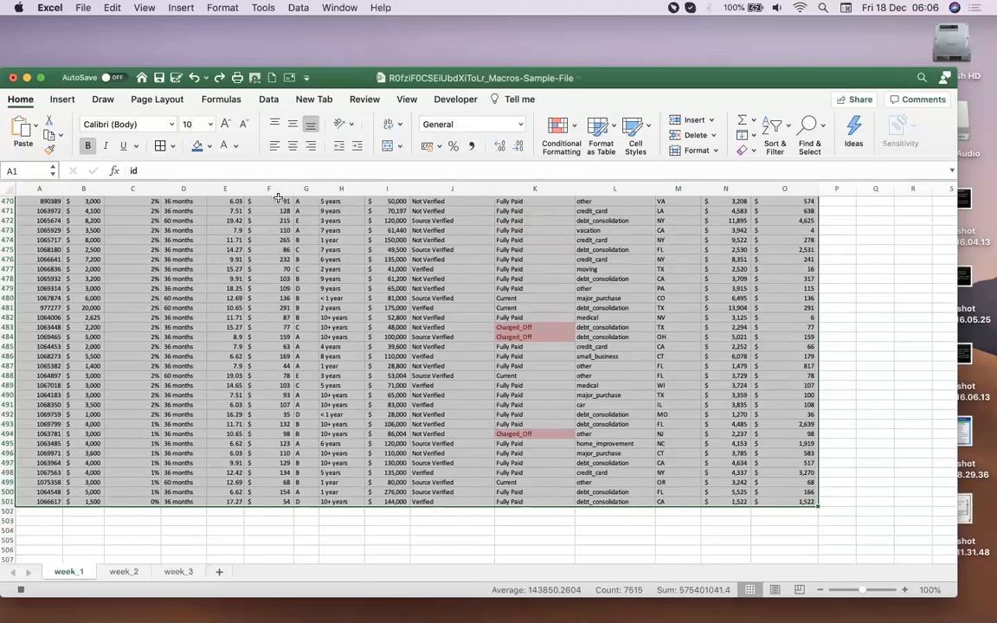
pyautogui.click(160, 146)
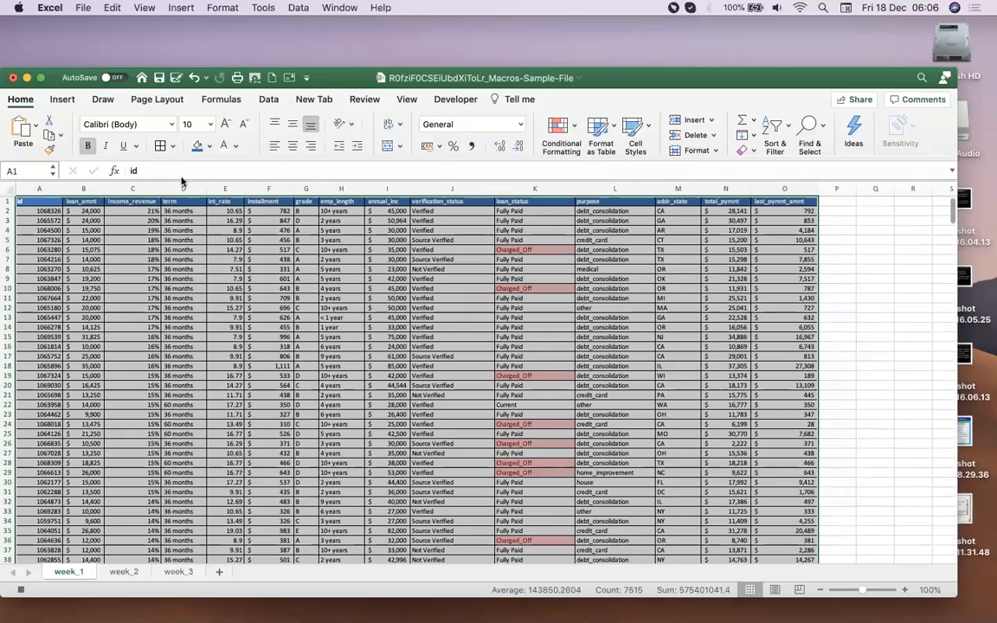
# Step: Deselect the loan table by selecting cell F12 and check the borders across the table's rows and columns
pyautogui.click(284, 310)
pyautogui.scroll(-3, 310, 362)
pyautogui.scroll(3, 310, 362)
pyautogui.scroll(-1, 310, 361)
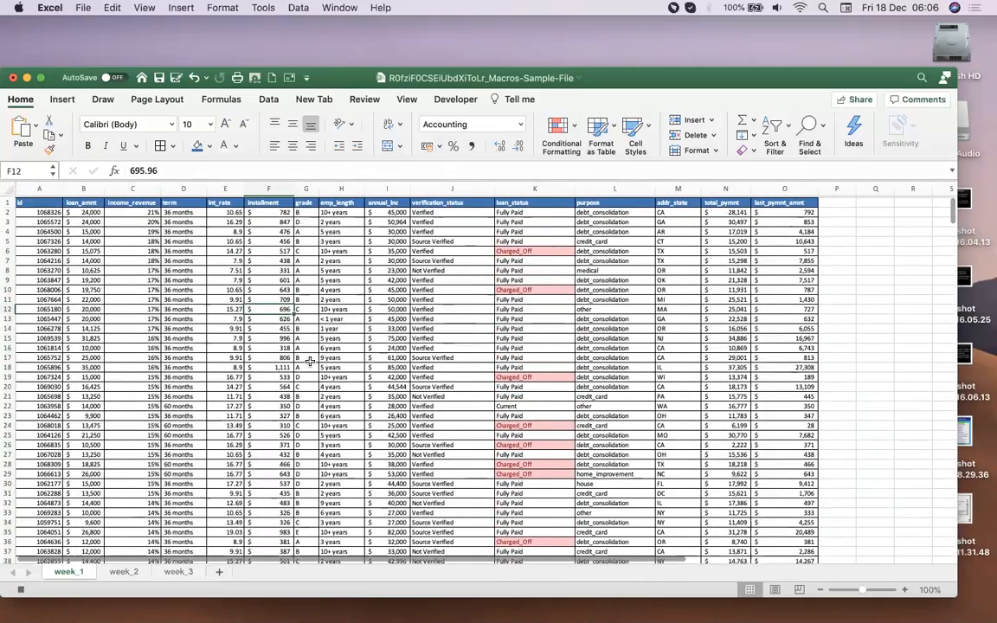
pyautogui.scroll(-1, 310, 362)
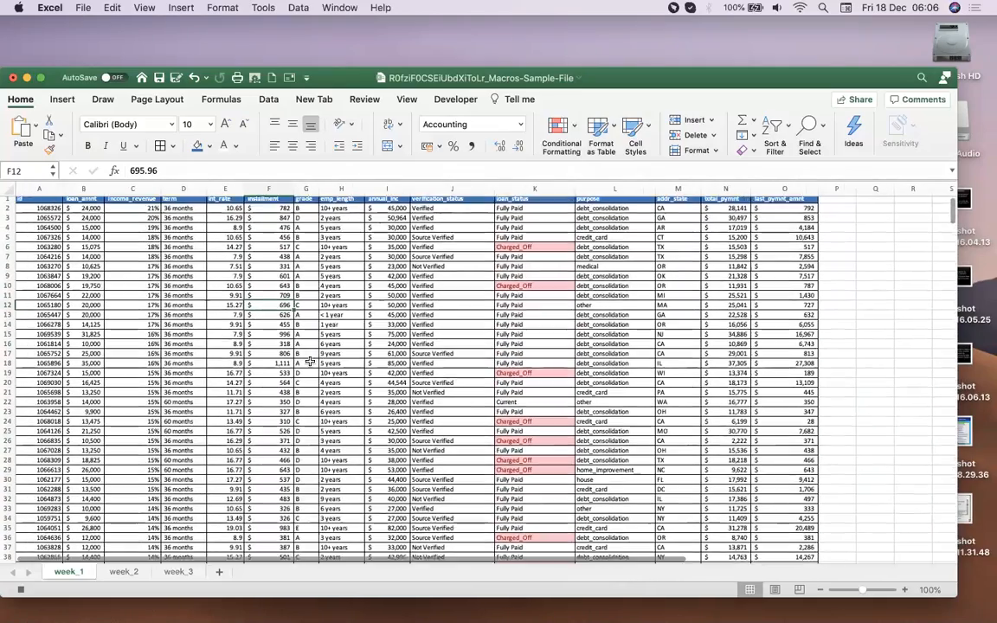
pyautogui.scroll(1, 310, 361)
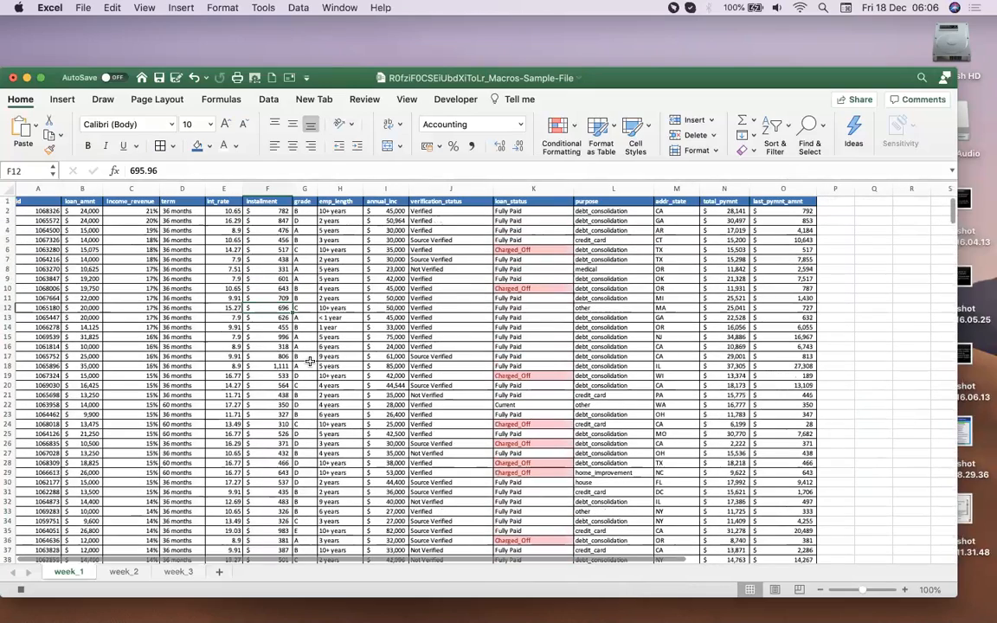
pyautogui.hscroll(-1, 310, 362)
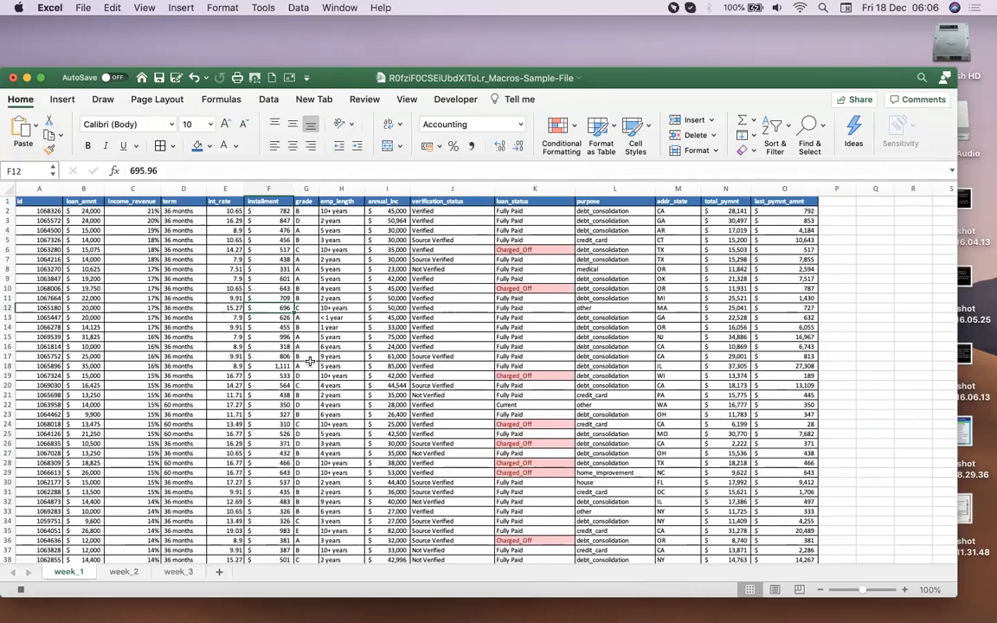
pyautogui.scroll(-10, 310, 362)
pyautogui.scroll(10, 310, 362)
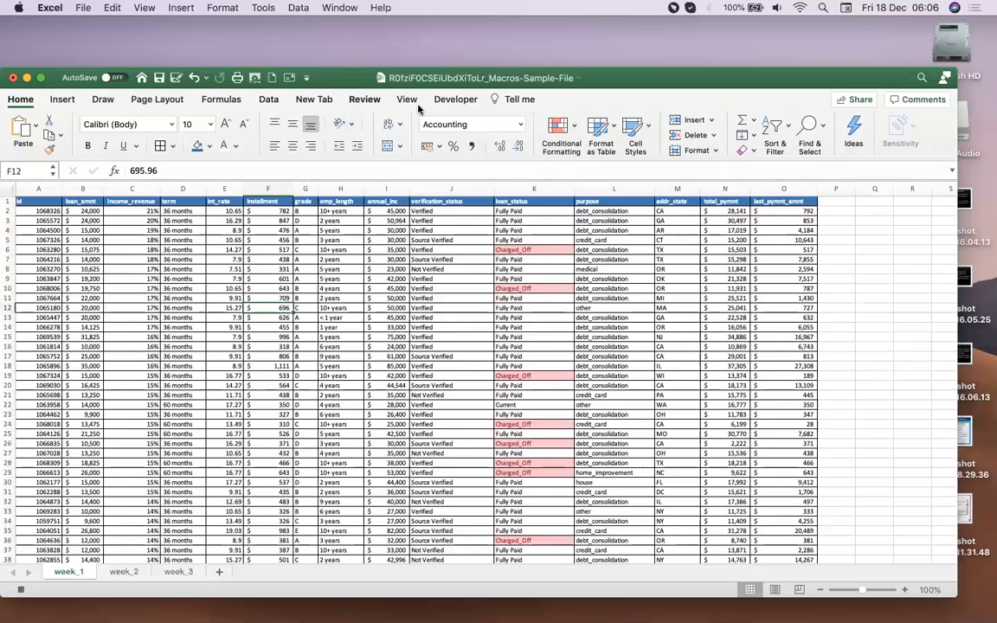
# Step: Stop the macro recording and open the code of Format_rapport_sem for editing in the Visual Basic editor
pyautogui.click(454, 99)
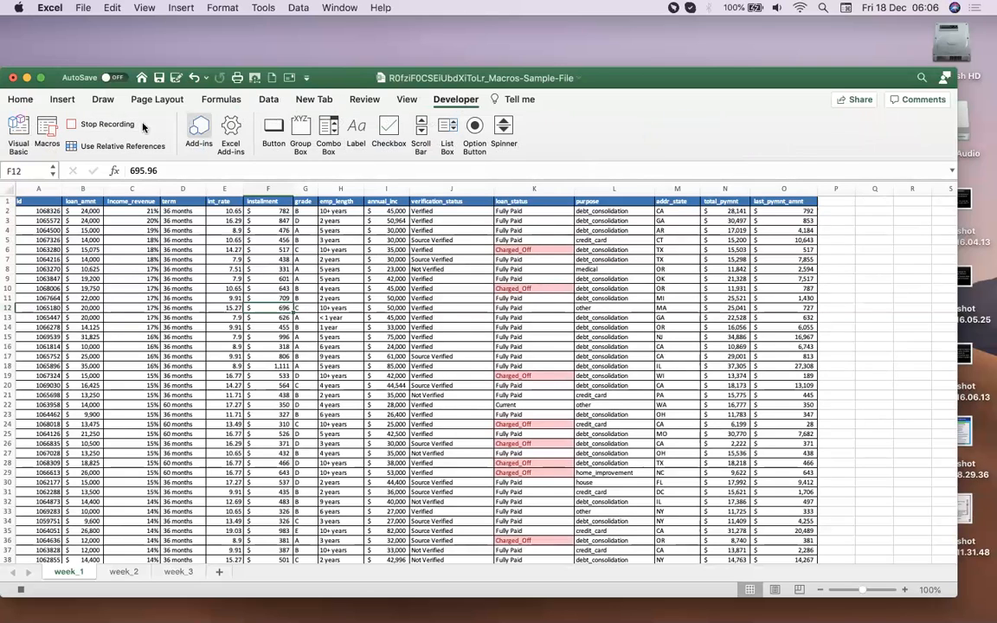
pyautogui.click(111, 130)
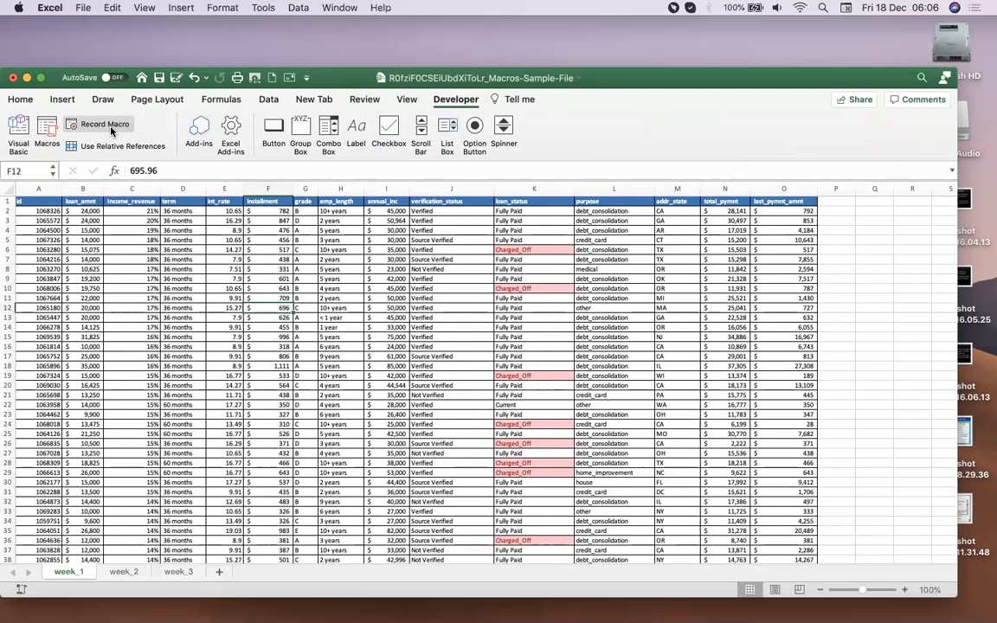
pyautogui.click(43, 132)
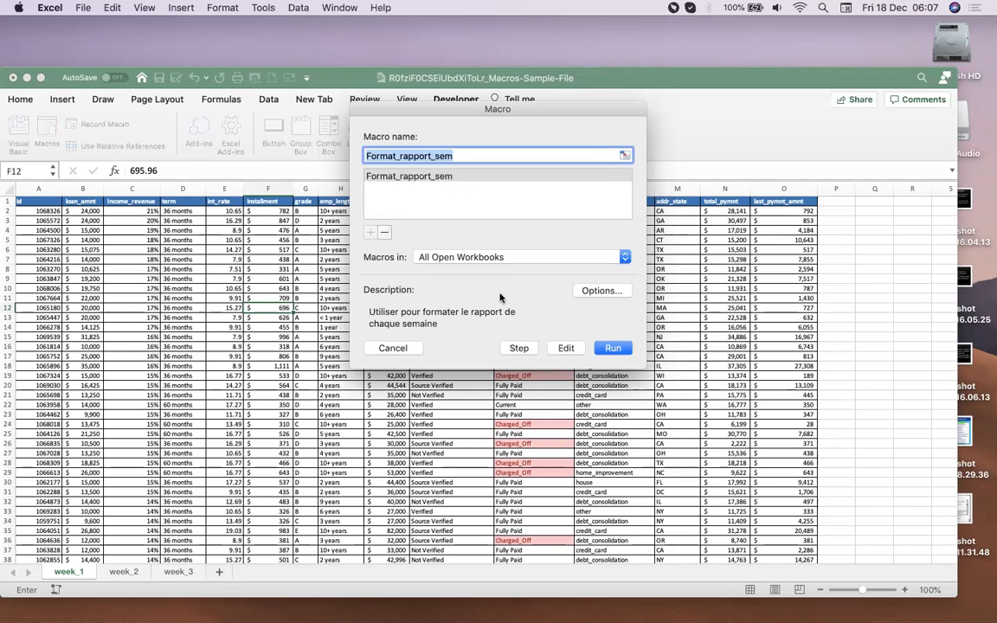
pyautogui.click(566, 349)
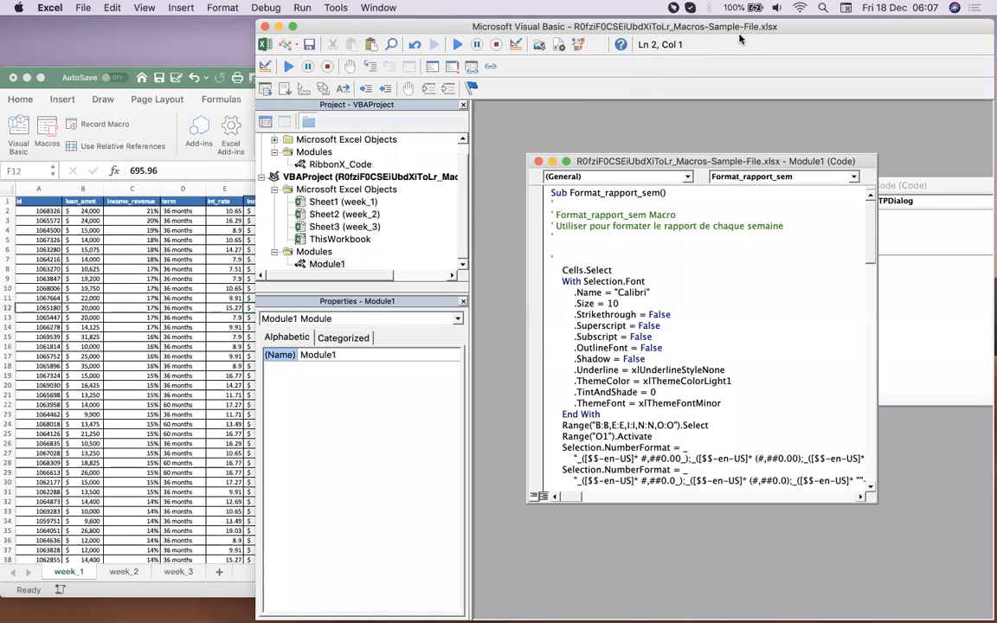
pyautogui.moveTo(722, 27); pyautogui.dragTo(537, 48)
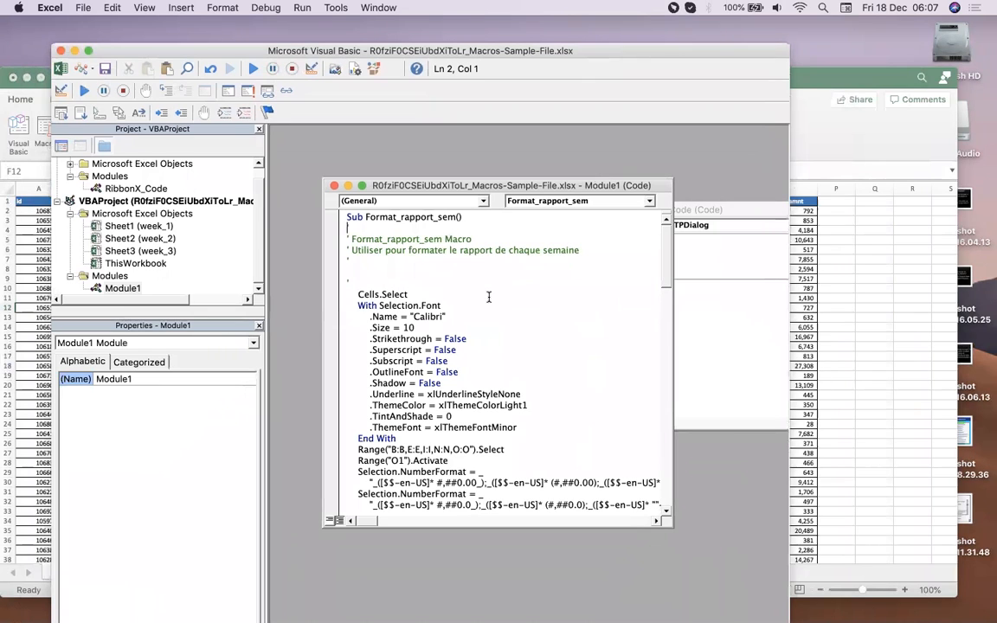
# Step: Review the recorded code of Format_rapport_sem in Module1 from the first line to End Sub
pyautogui.click(476, 327)
pyautogui.moveTo(666, 267); pyautogui.dragTo(654, 519)
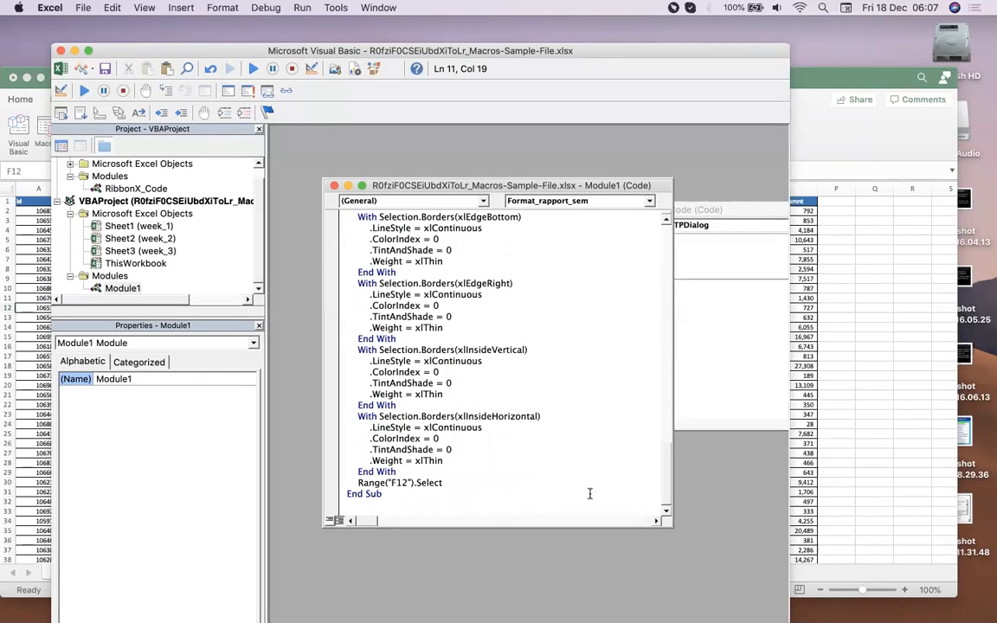
pyautogui.moveTo(665, 491); pyautogui.dragTo(667, 243)
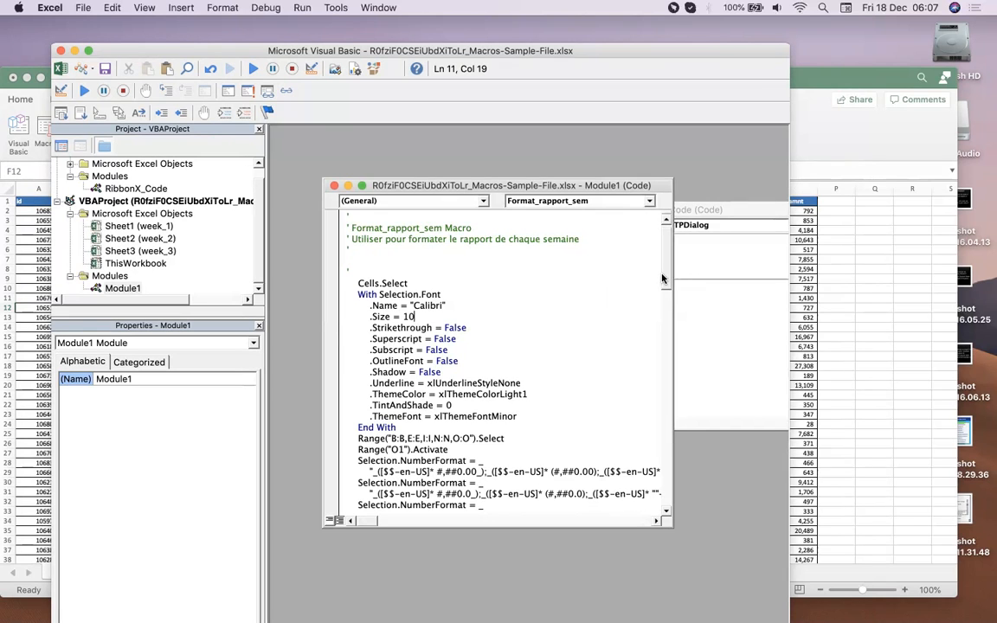
pyautogui.moveTo(665, 267); pyautogui.dragTo(665, 301)
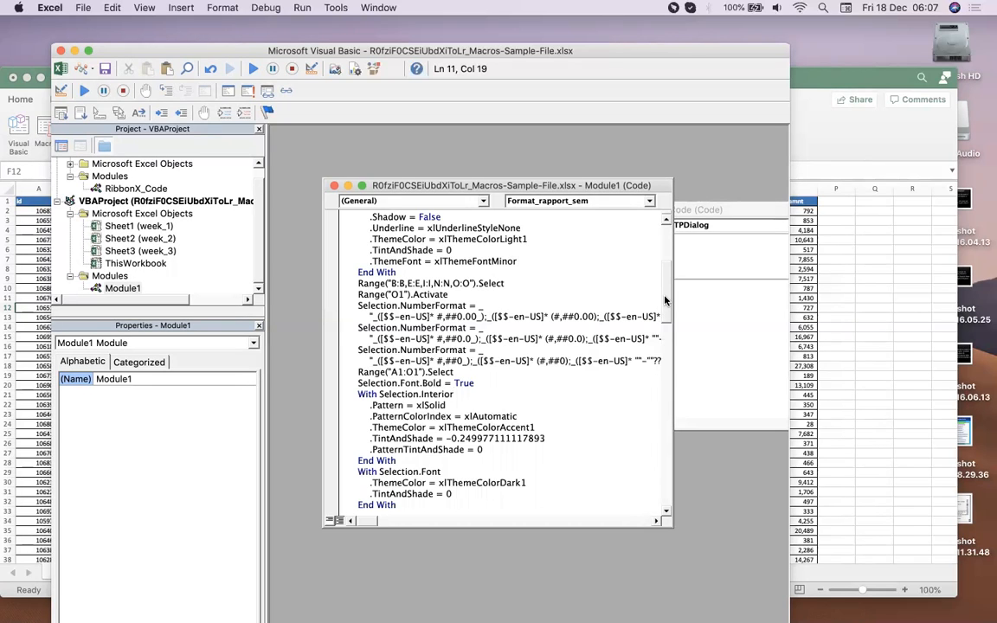
pyautogui.moveTo(665, 301); pyautogui.dragTo(671, 253)
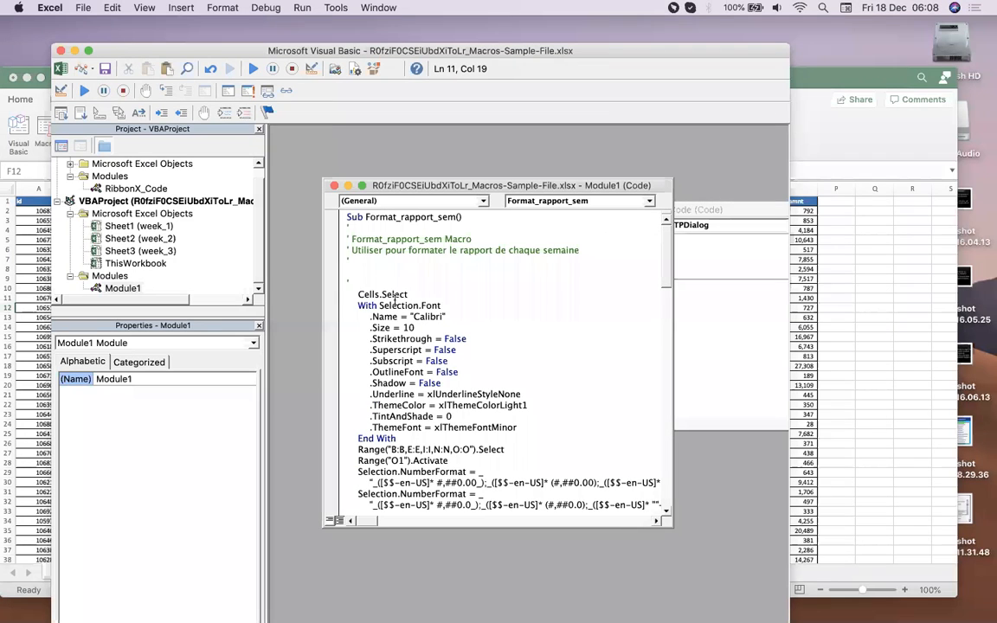
# Step: Insert the comment line 'Cettepartie selectionne ma feuille de calcul directly above Cells.Select in Format_rapport_sem
pyautogui.click(354, 284)
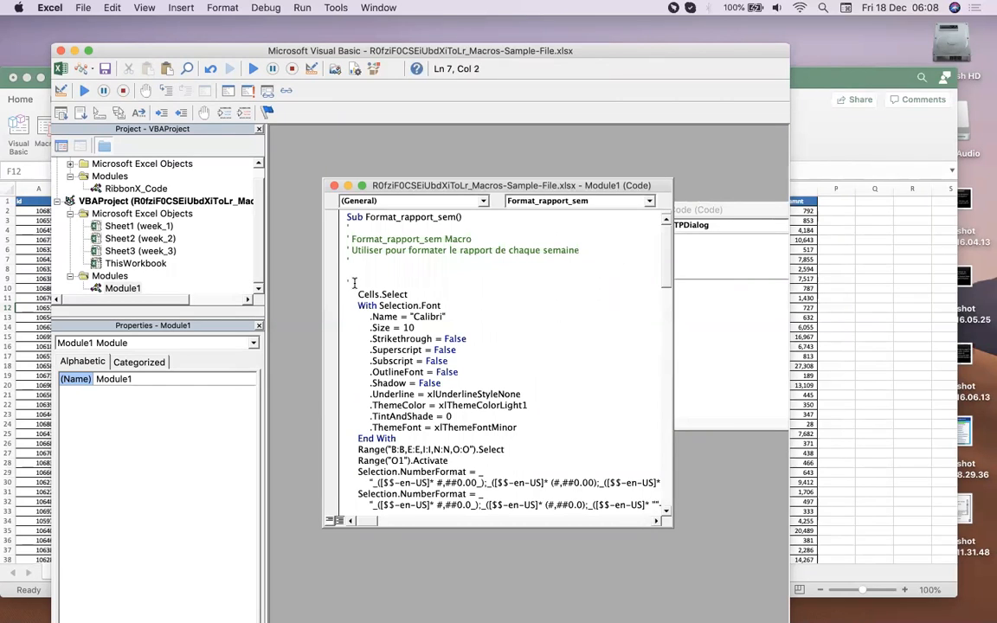
pyautogui.press('Return')
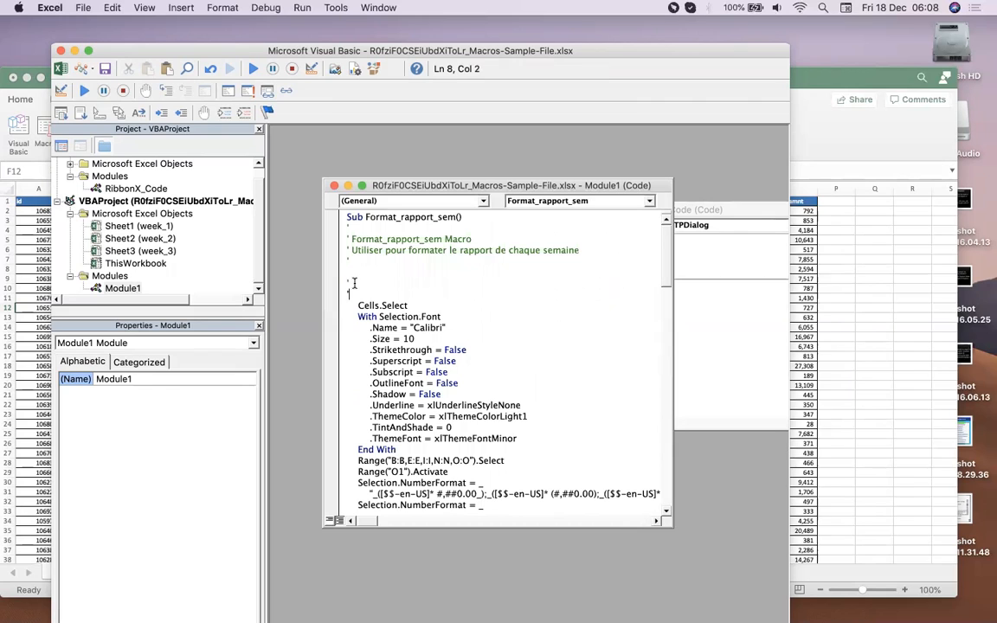
pyautogui.write("'Cettepartie selectionne ma feuille de calcul")
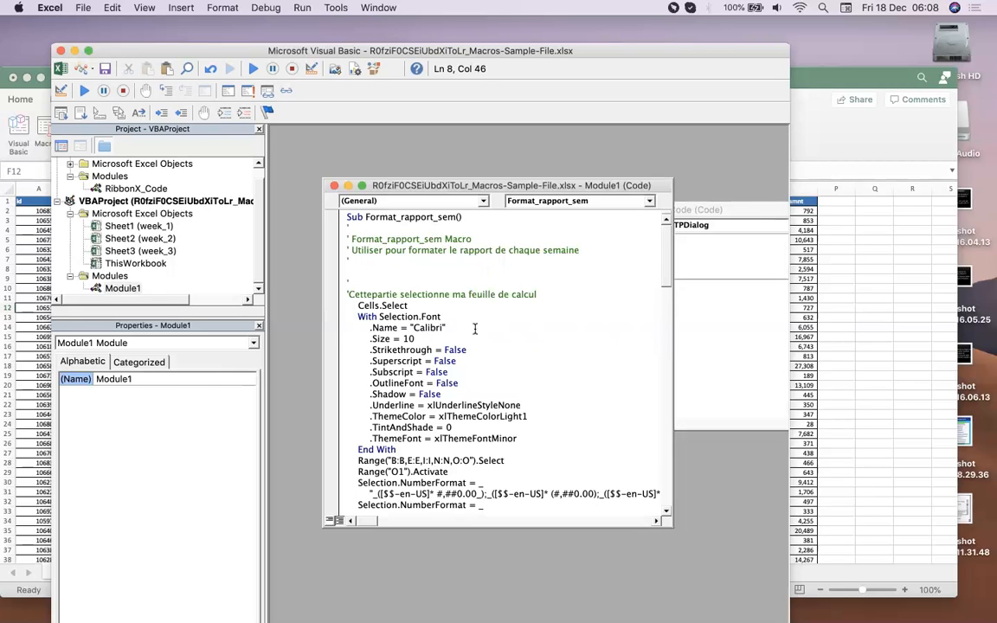
pyautogui.scroll(-3, 460, 346)
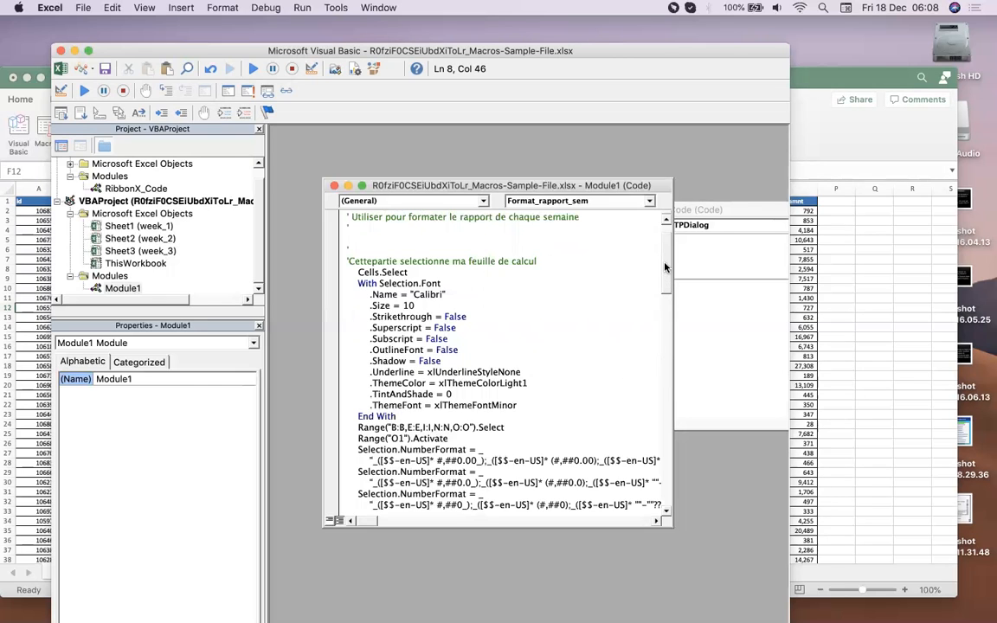
pyautogui.scroll(3, 665, 257)
pyautogui.scroll(-3, 663, 289)
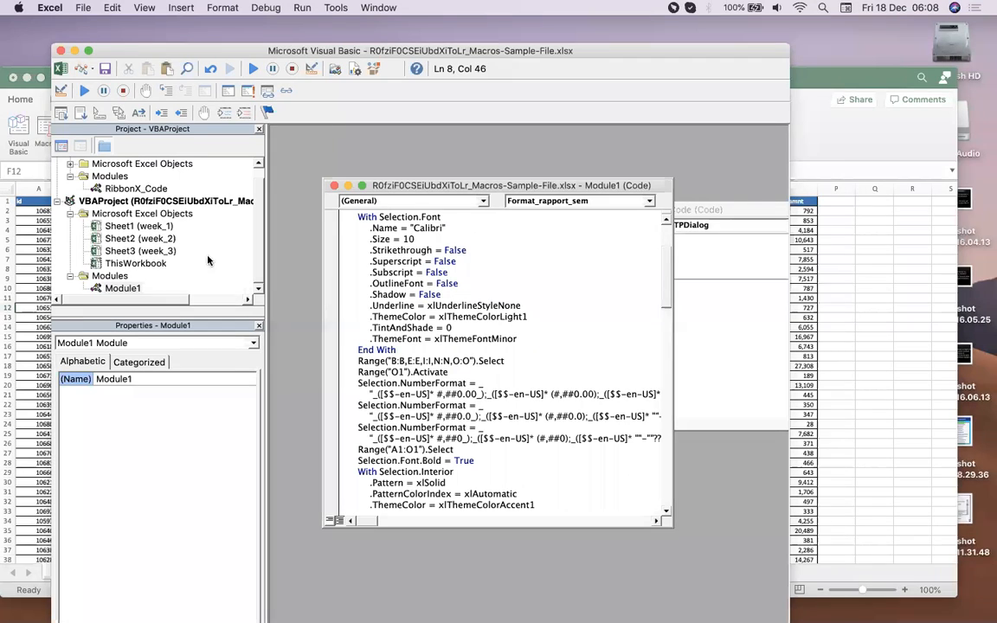
# Step: Save the workbook as Macros-Sample-File-Final in the Excel Macro-enabled Workbook (.xlsm) format, keeping the VB project
pyautogui.click(104, 75)
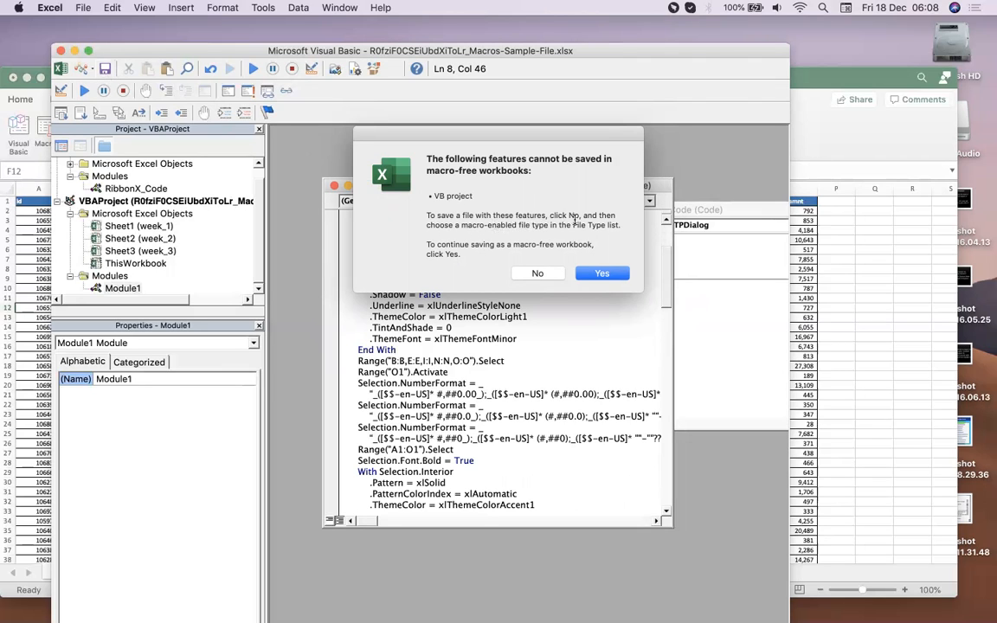
pyautogui.click(536, 274)
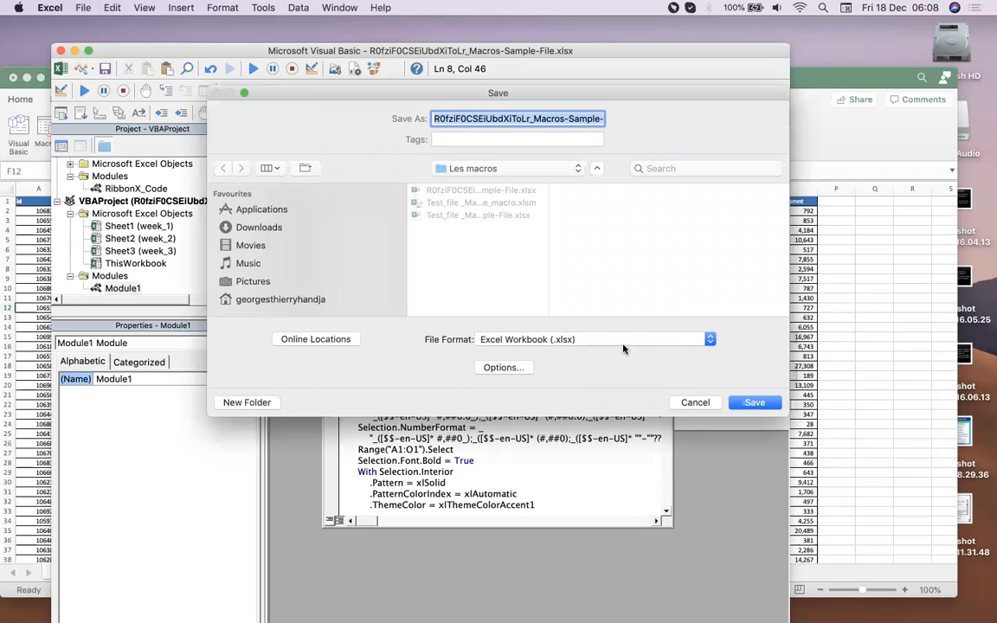
pyautogui.click(709, 340)
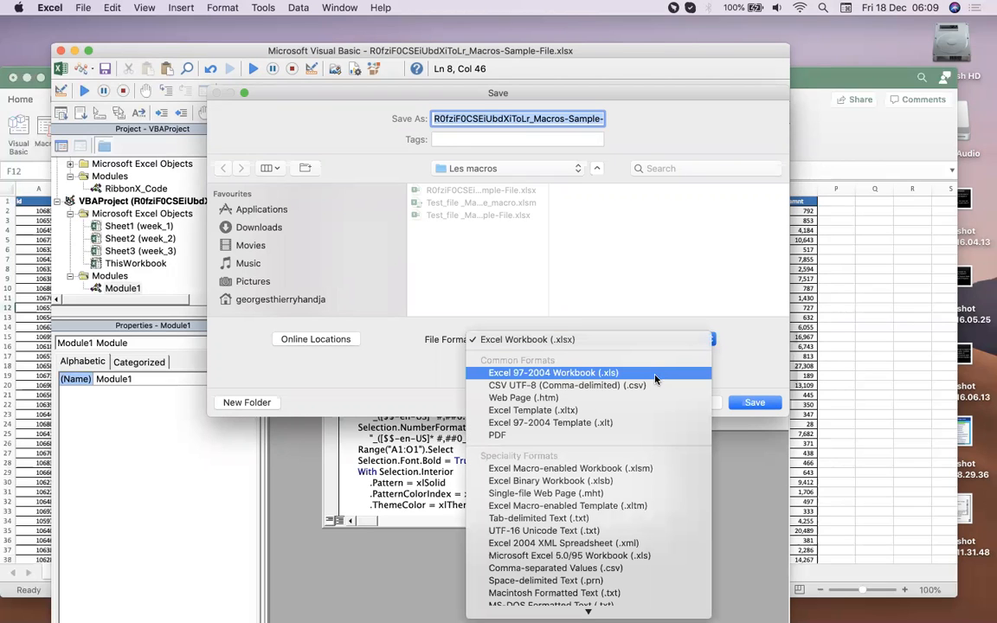
pyautogui.click(604, 472)
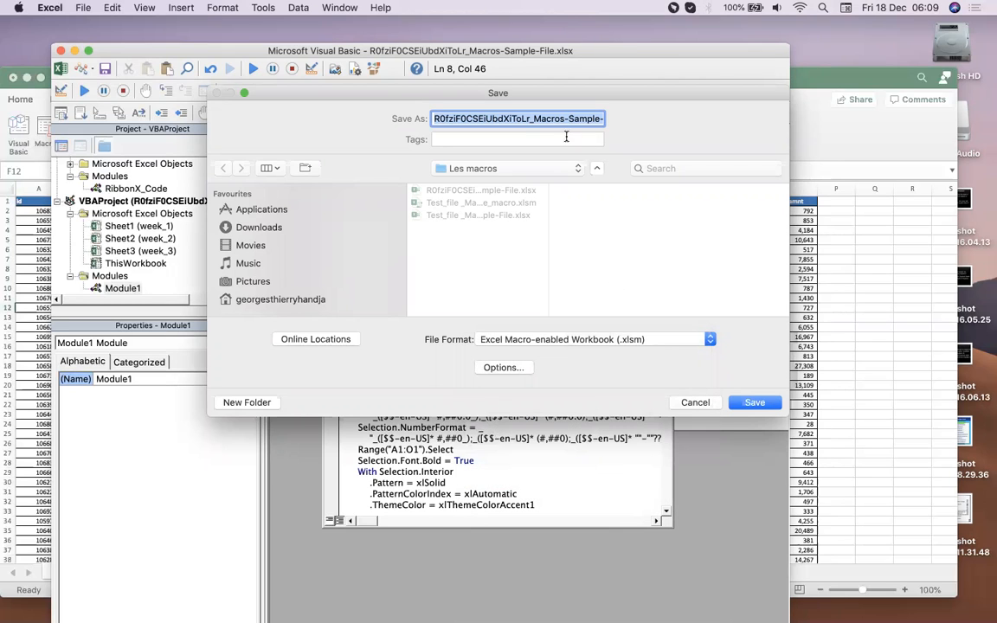
pyautogui.click(561, 121)
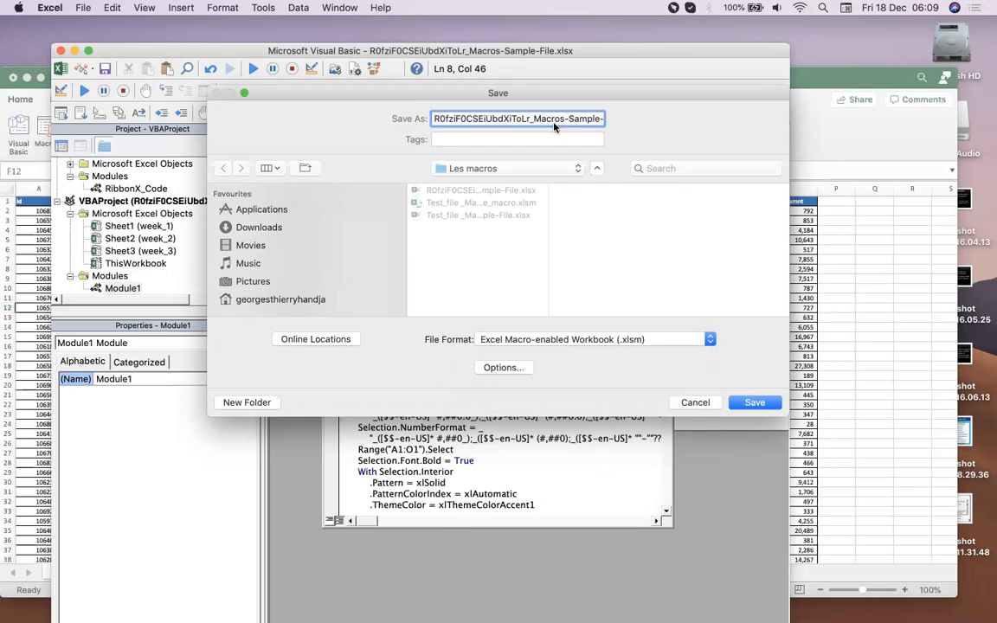
pyautogui.moveTo(535, 121); pyautogui.dragTo(347, 127)
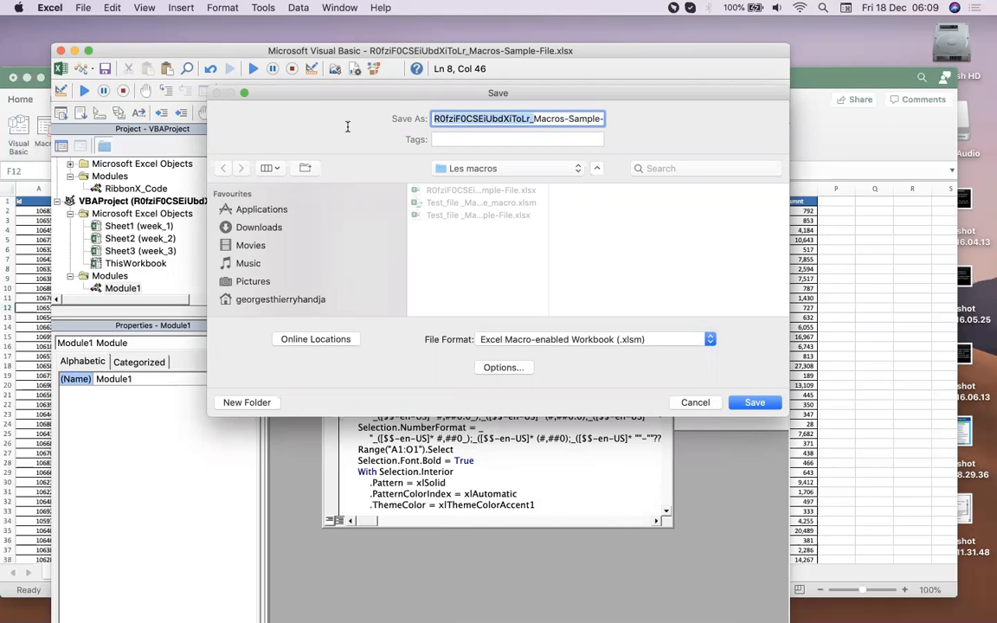
pyautogui.press('BackSpace')
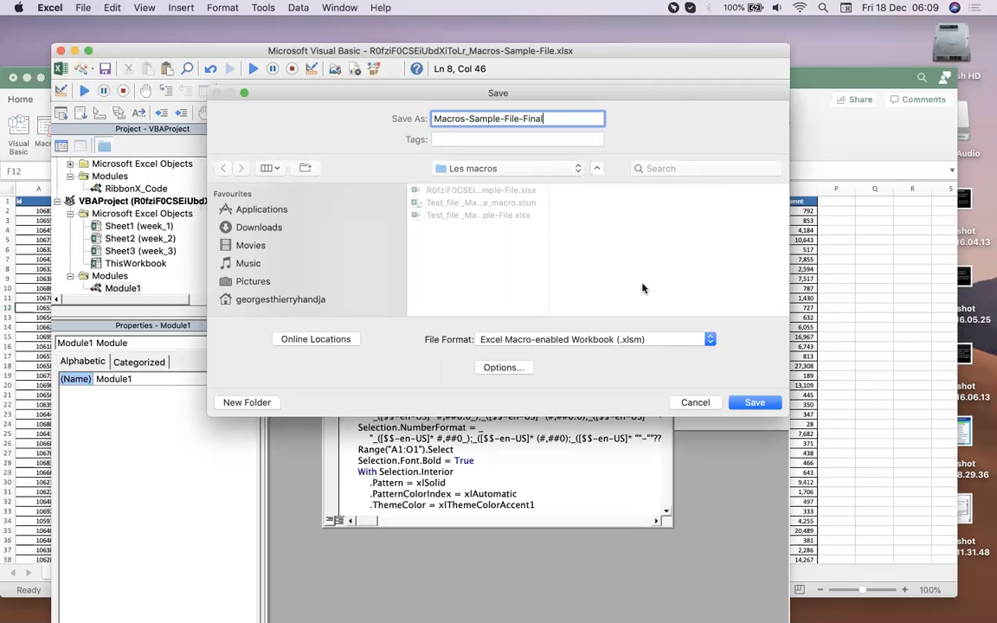
pyautogui.click(755, 403)
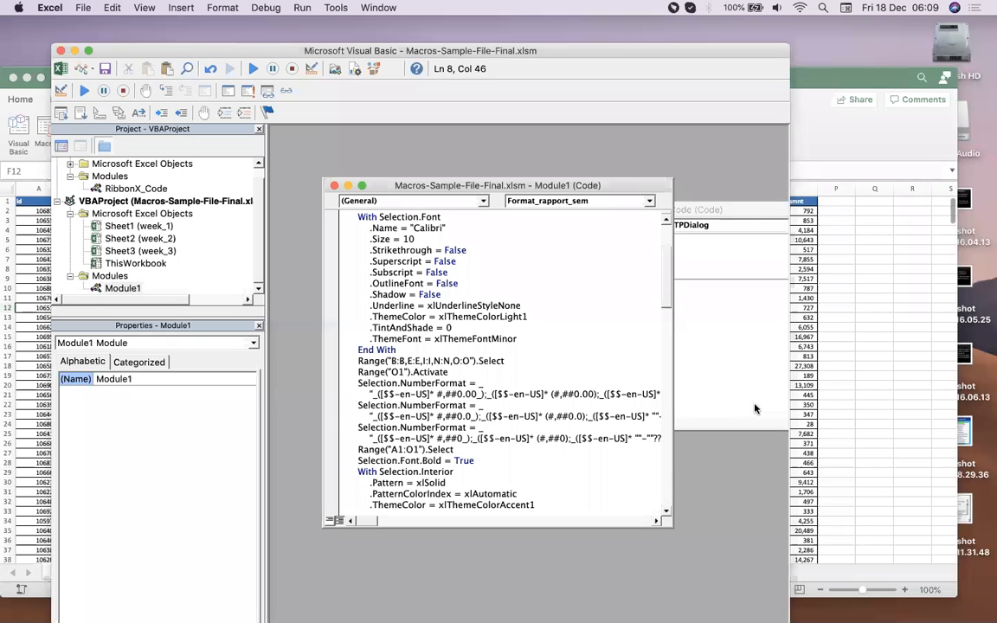
# Step: Close the Visual Basic editor and check the workbook's macro list for Format_rapport_sem without running it
pyautogui.click(60, 51)
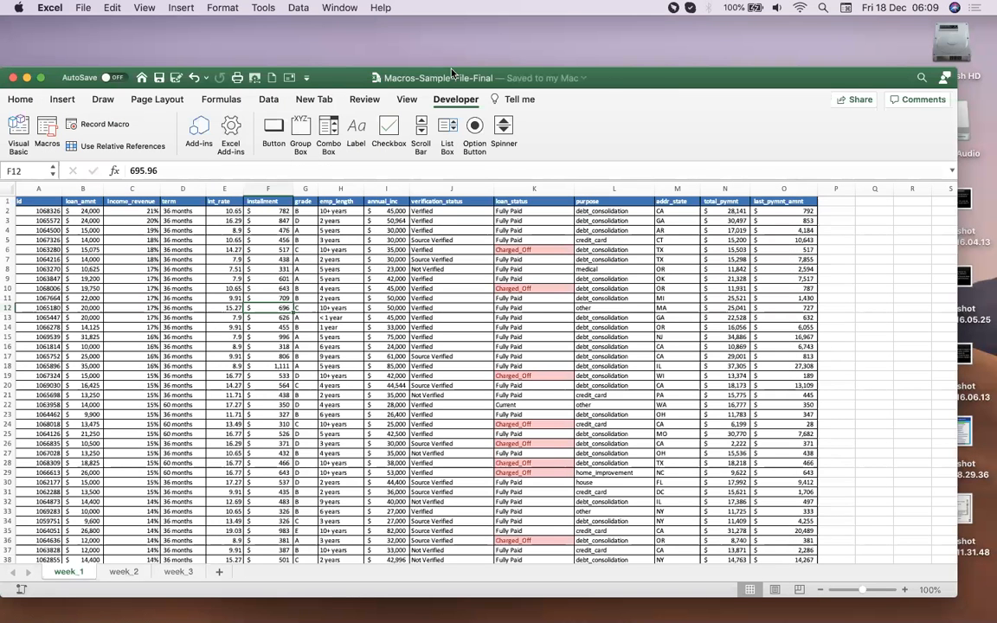
pyautogui.moveTo(626, 82); pyautogui.dragTo(640, 50)
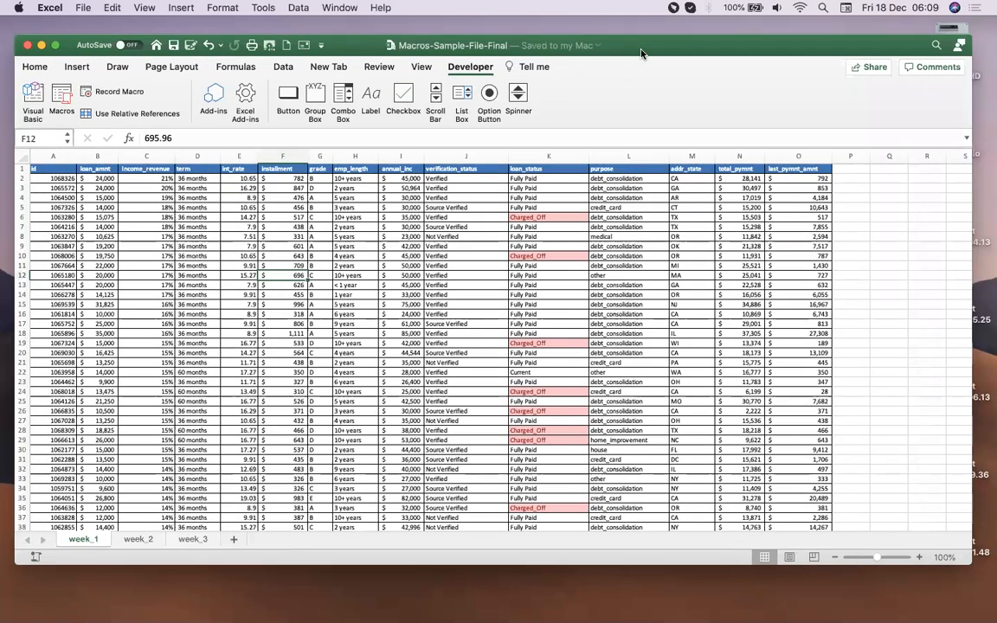
pyautogui.click(61, 97)
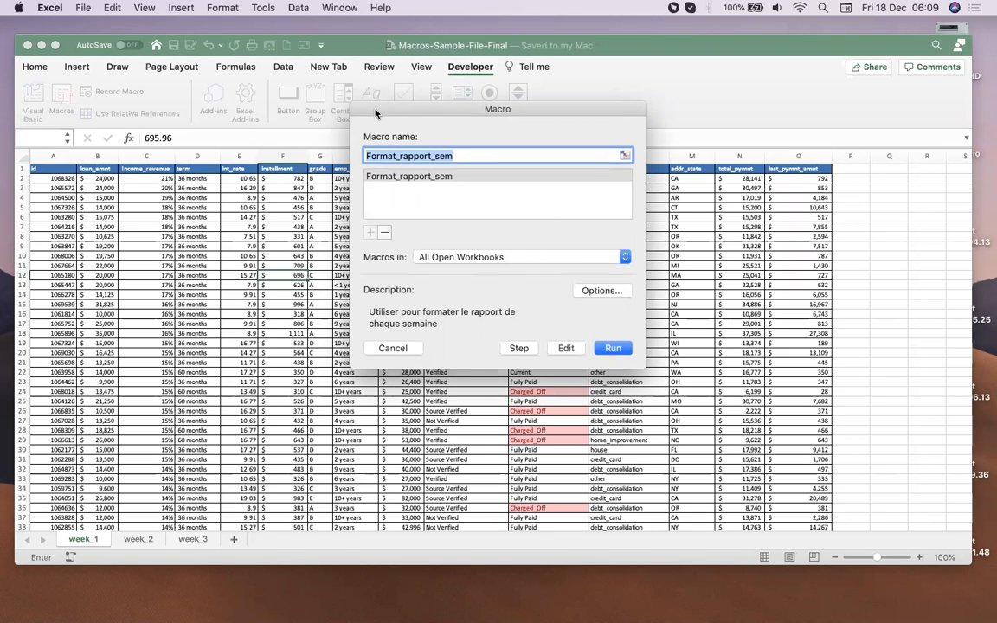
pyautogui.moveTo(376, 113); pyautogui.dragTo(346, 114)
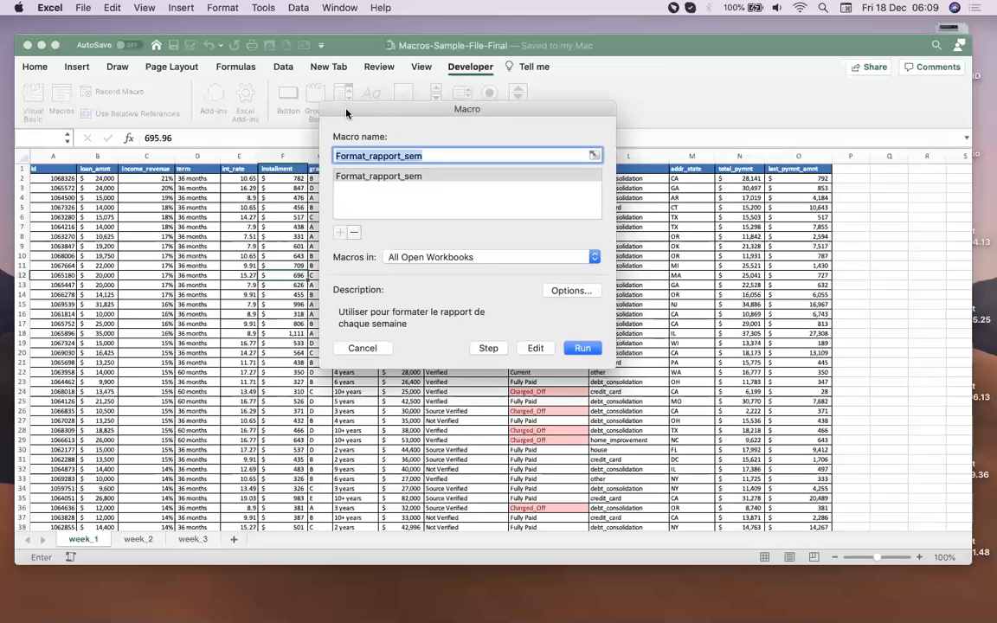
pyautogui.click(362, 348)
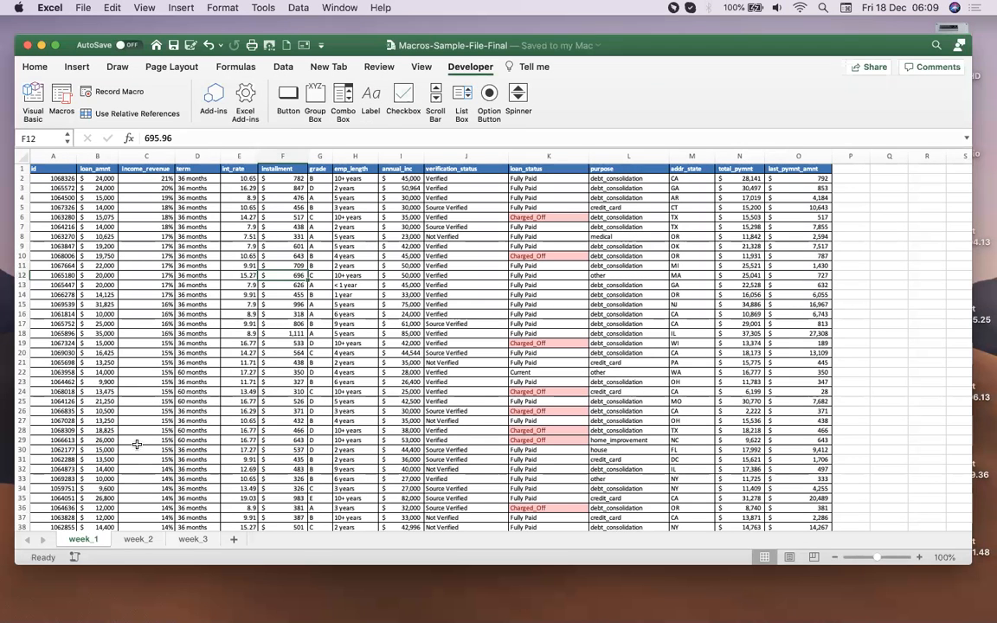
# Step: Run the macro Format_rapport_sem on the unformatted week_2 sheet
pyautogui.click(138, 540)
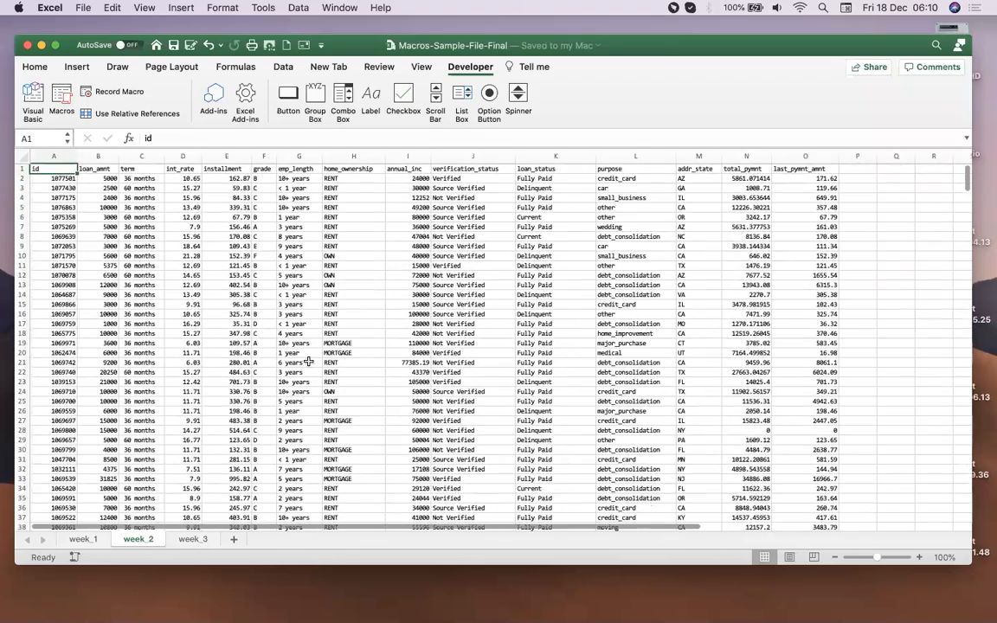
pyautogui.click(192, 539)
pyautogui.click(139, 540)
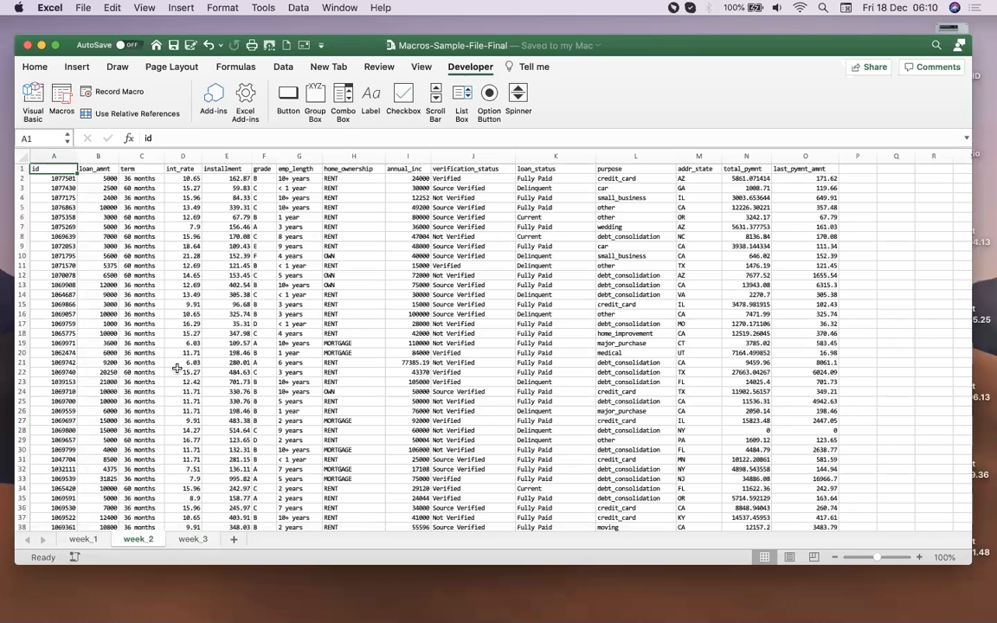
pyautogui.click(62, 99)
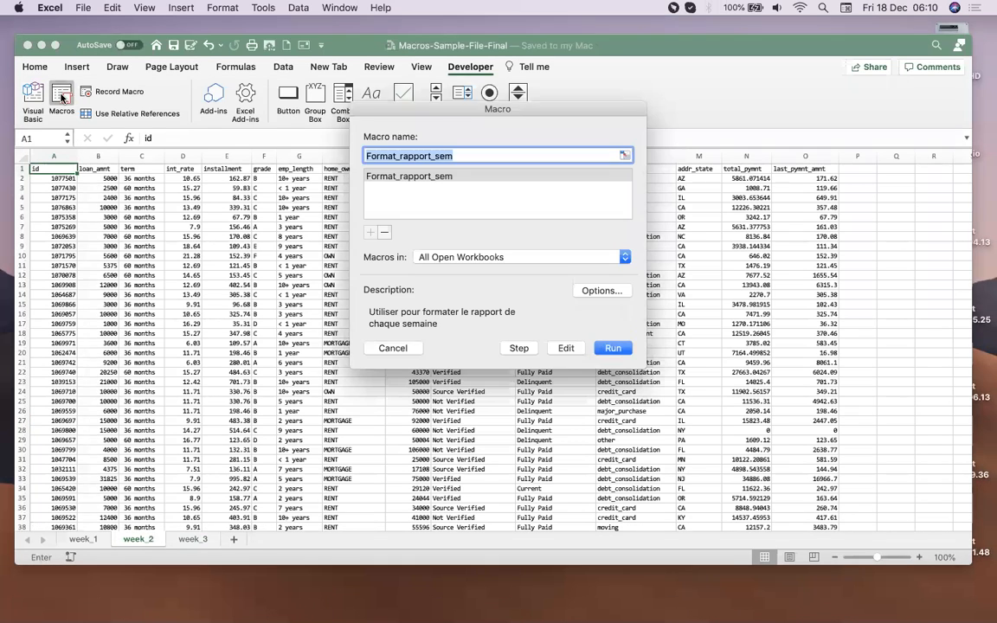
pyautogui.click(438, 177)
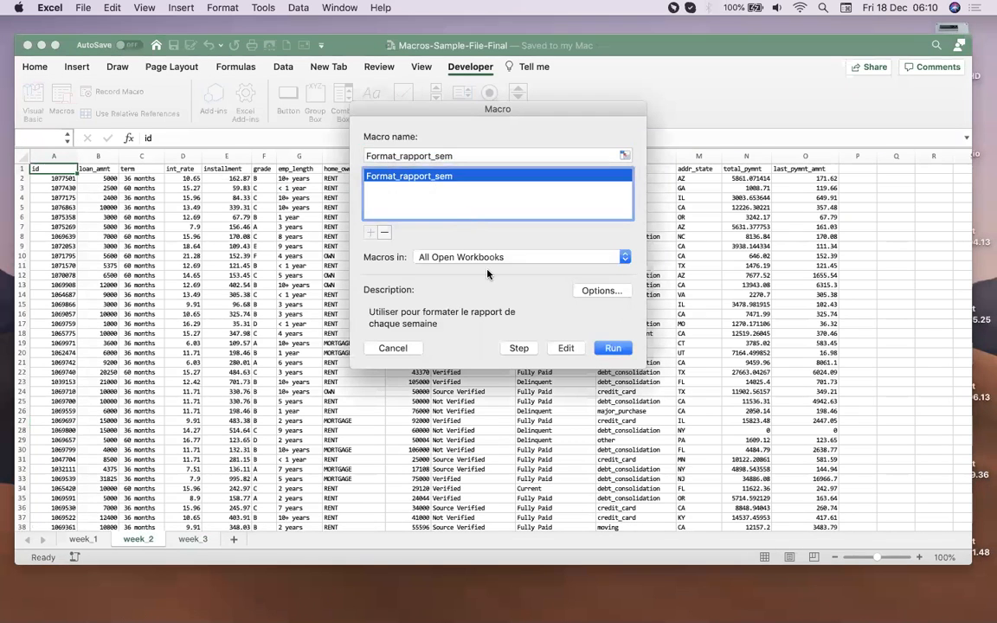
pyautogui.click(612, 350)
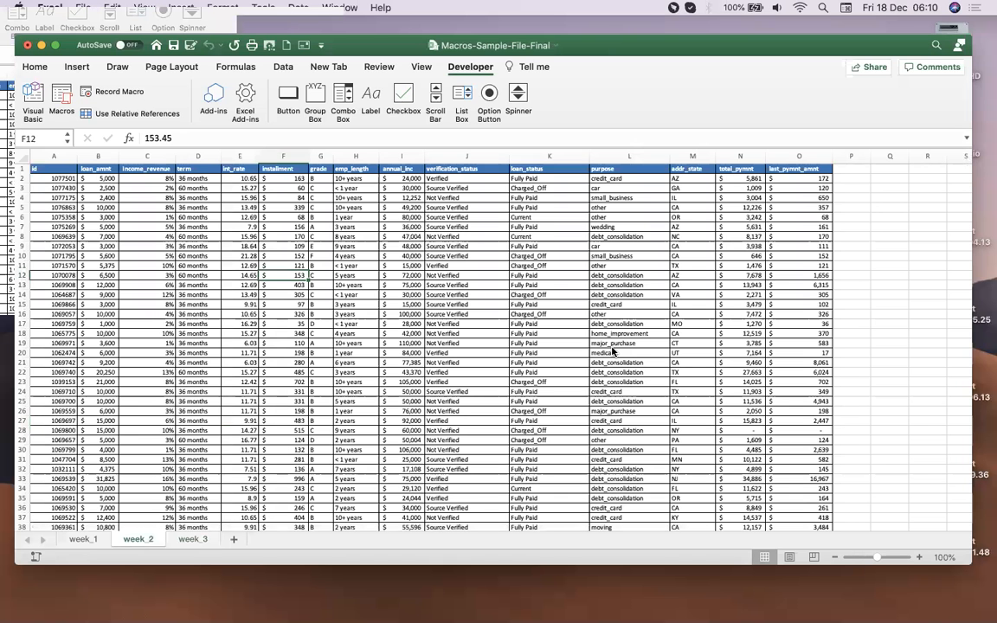
pyautogui.scroll(-5, 534, 355)
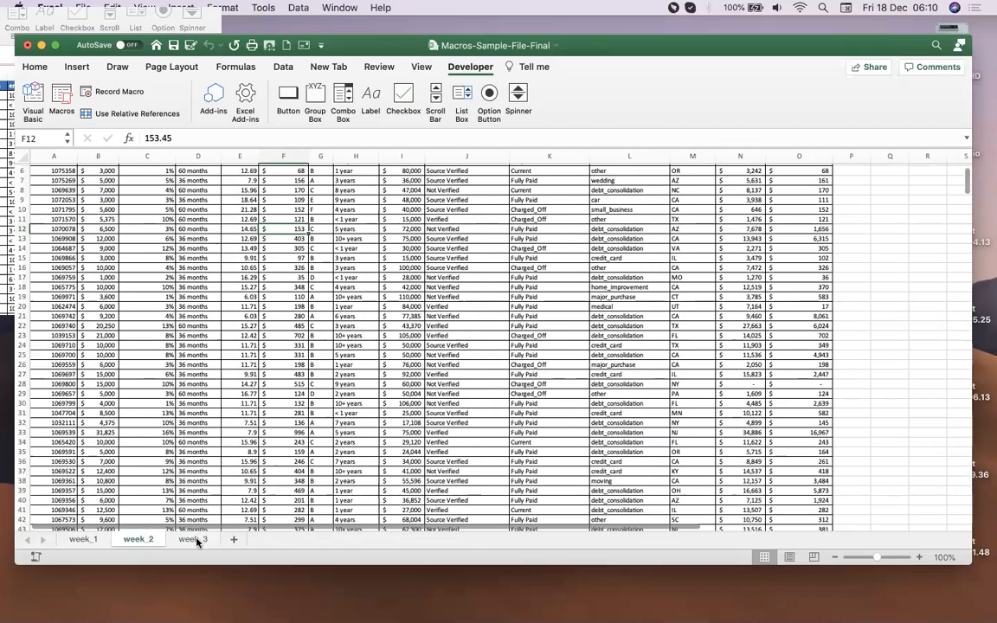
# Step: Run Format_rapport_sem on the week_3 sheet and look through the formatted loan table
pyautogui.click(189, 541)
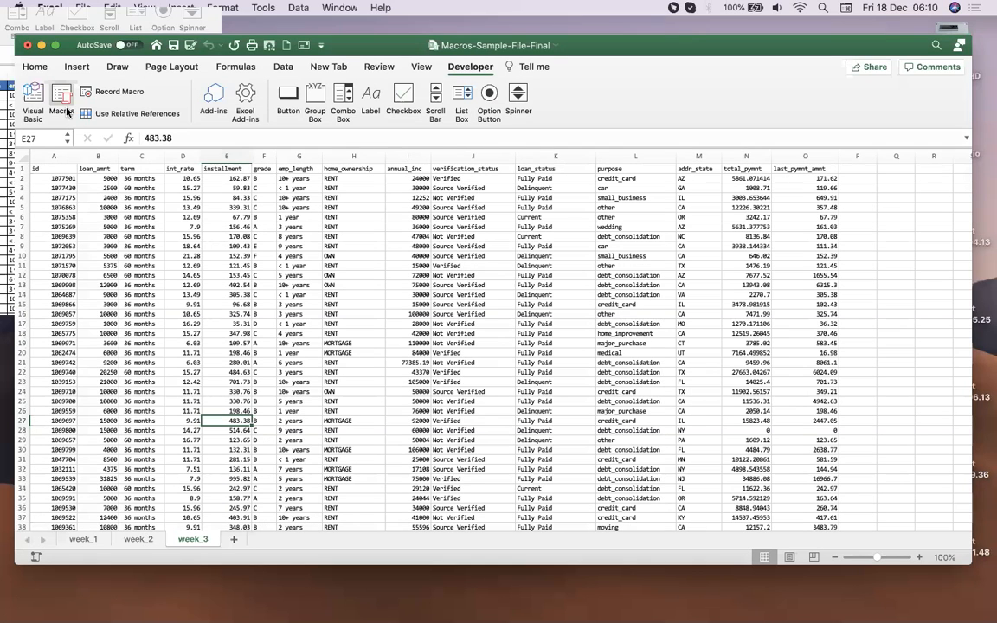
pyautogui.click(61, 102)
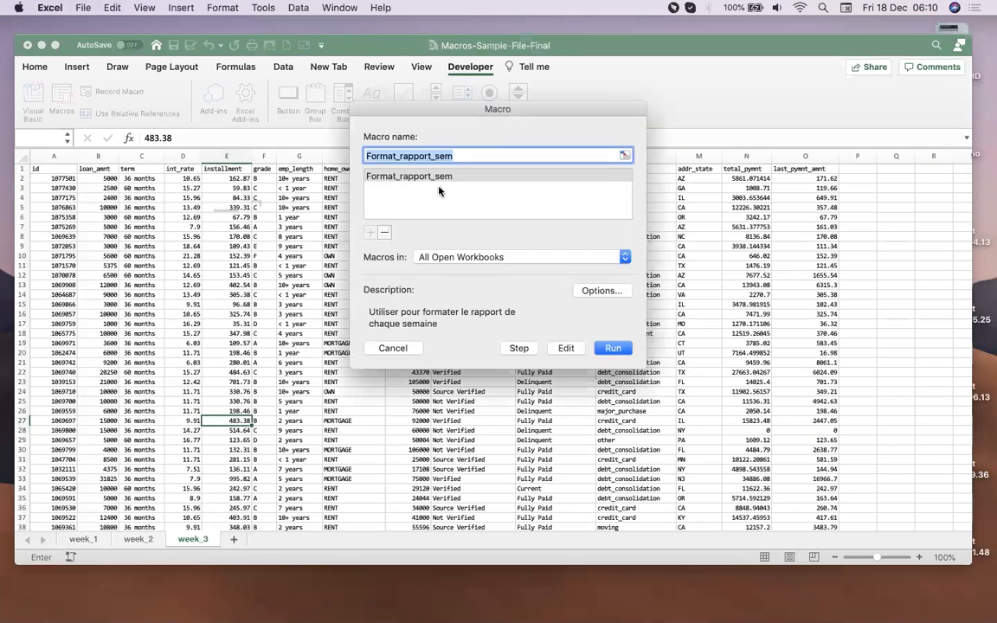
pyautogui.click(407, 177)
pyautogui.click(614, 350)
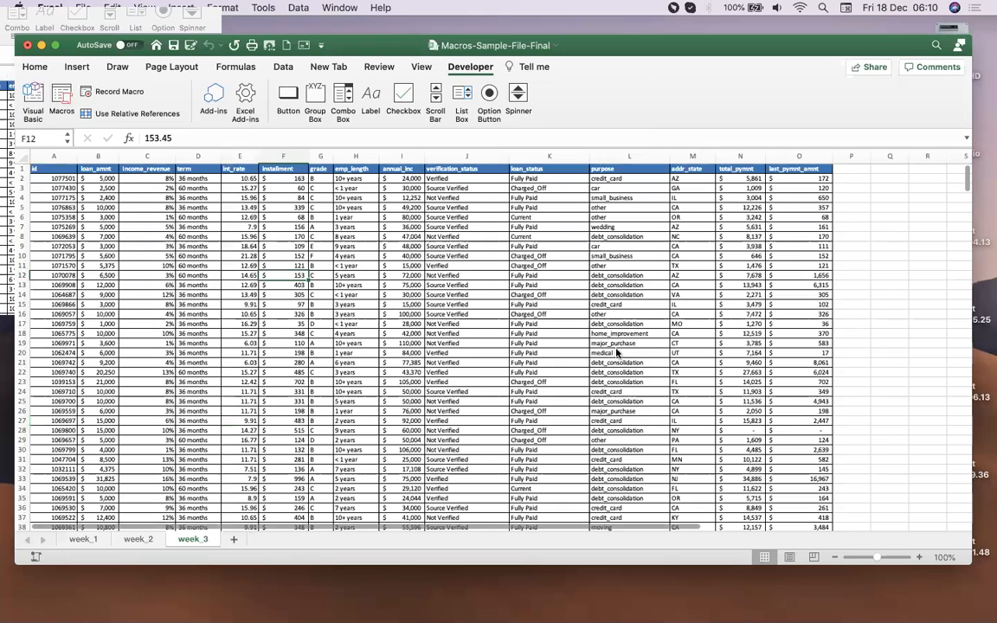
pyautogui.scroll(-15, 567, 352)
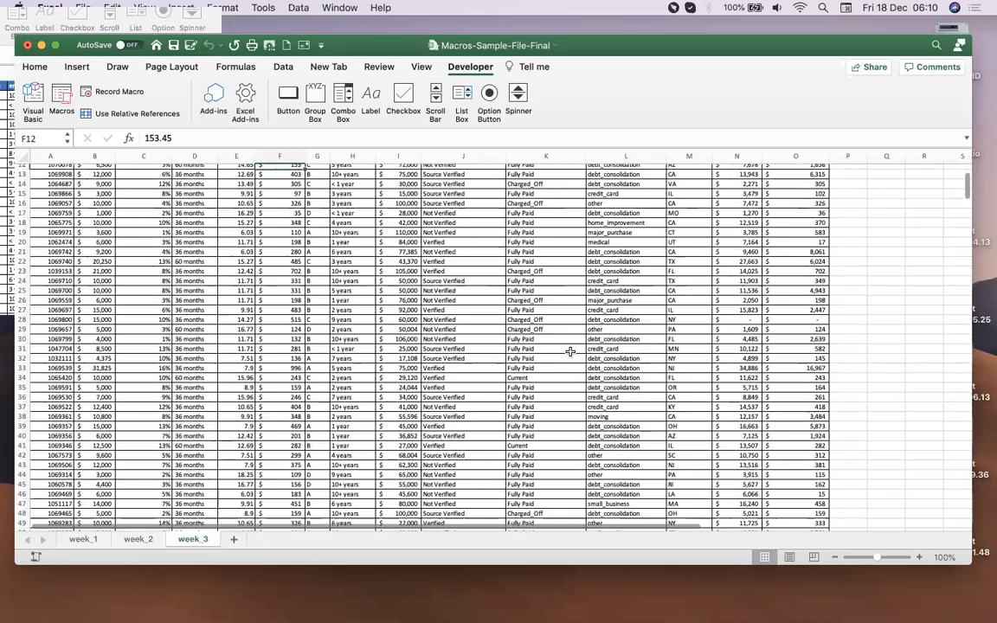
pyautogui.scroll(15, 570, 352)
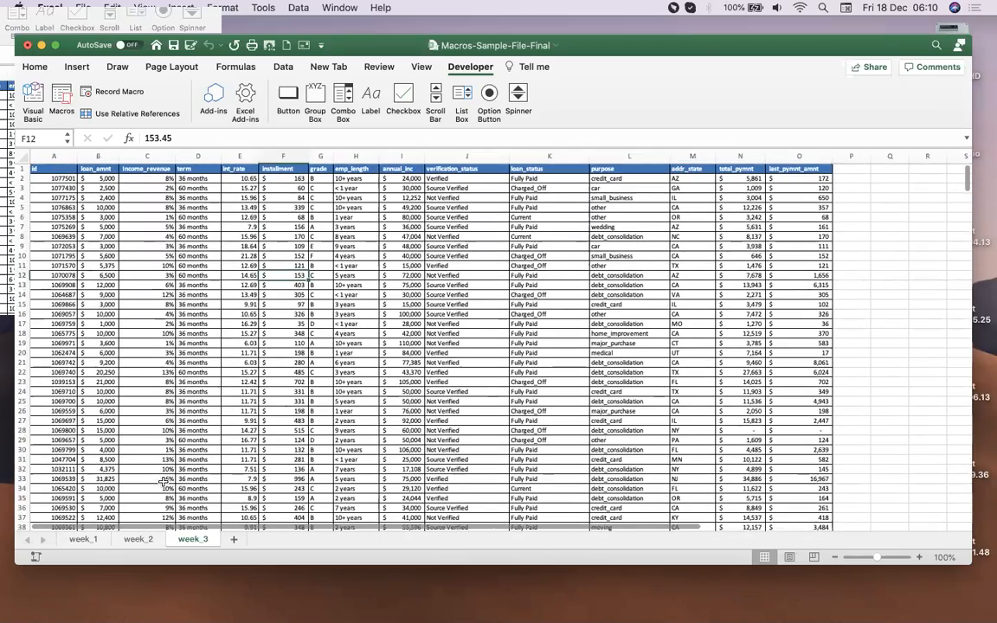
# Step: Examine the macro's formatting of the loan tables on the week_2 and week_3 sheets, comparing headers, borders and number formats
pyautogui.click(137, 539)
pyautogui.scroll(5, 266, 342)
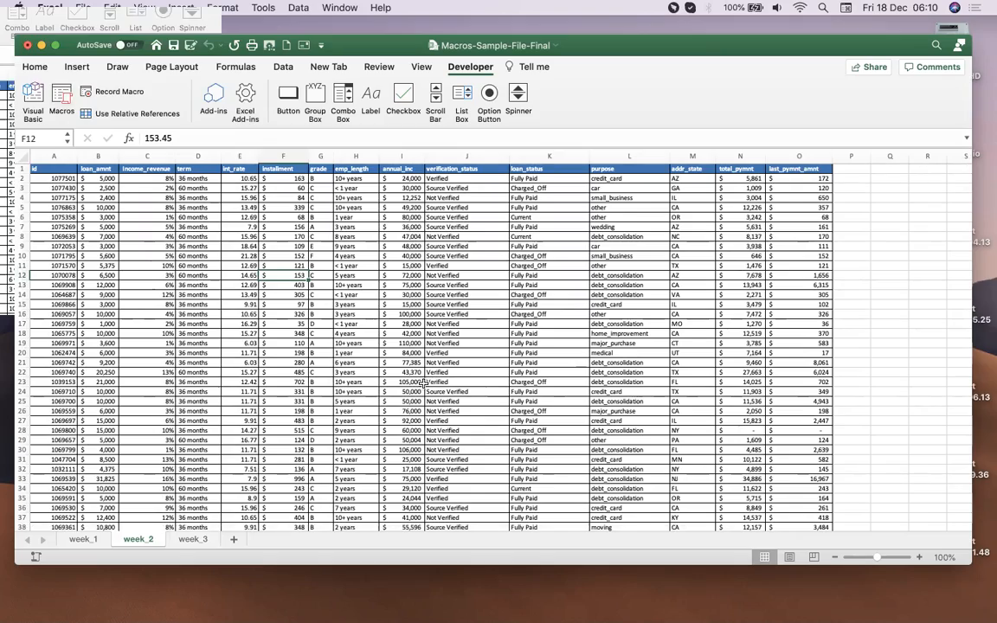
pyautogui.scroll(-5, 407, 372)
pyautogui.scroll(-7, 423, 384)
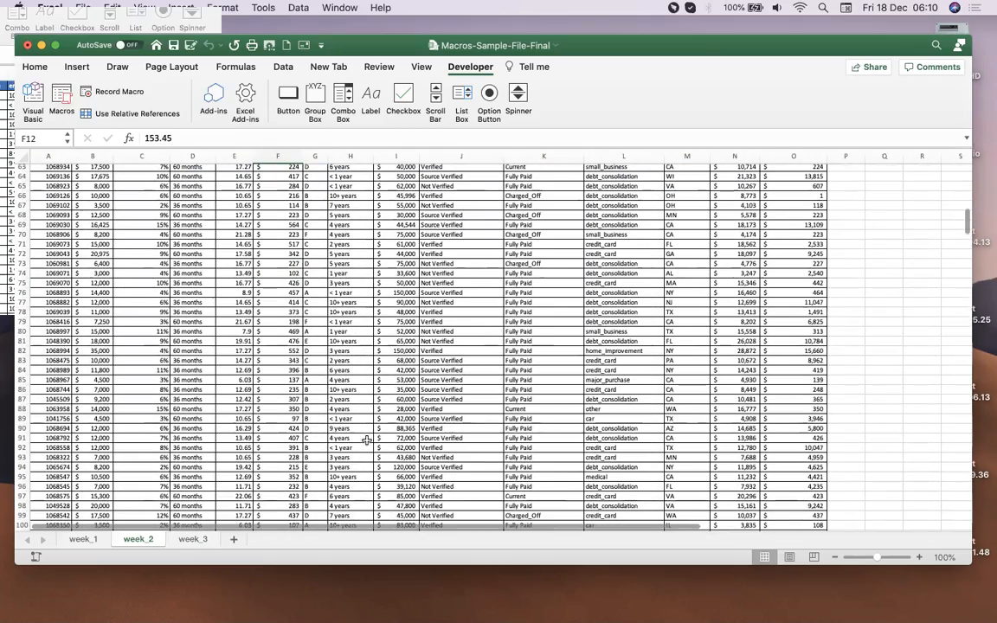
pyautogui.click(196, 540)
pyautogui.scroll(-3, 375, 419)
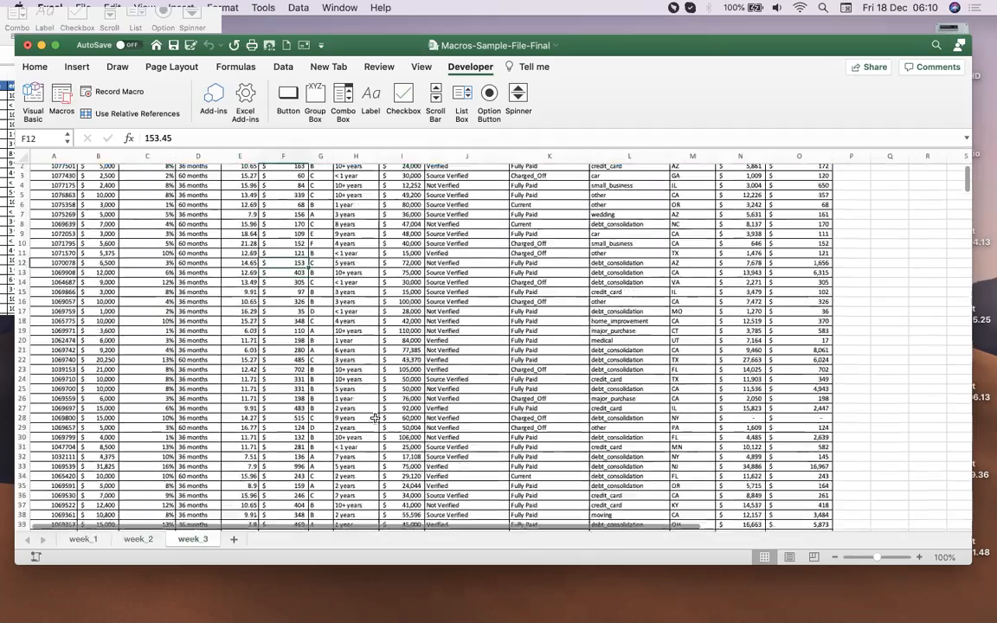
pyautogui.scroll(-5, 374, 419)
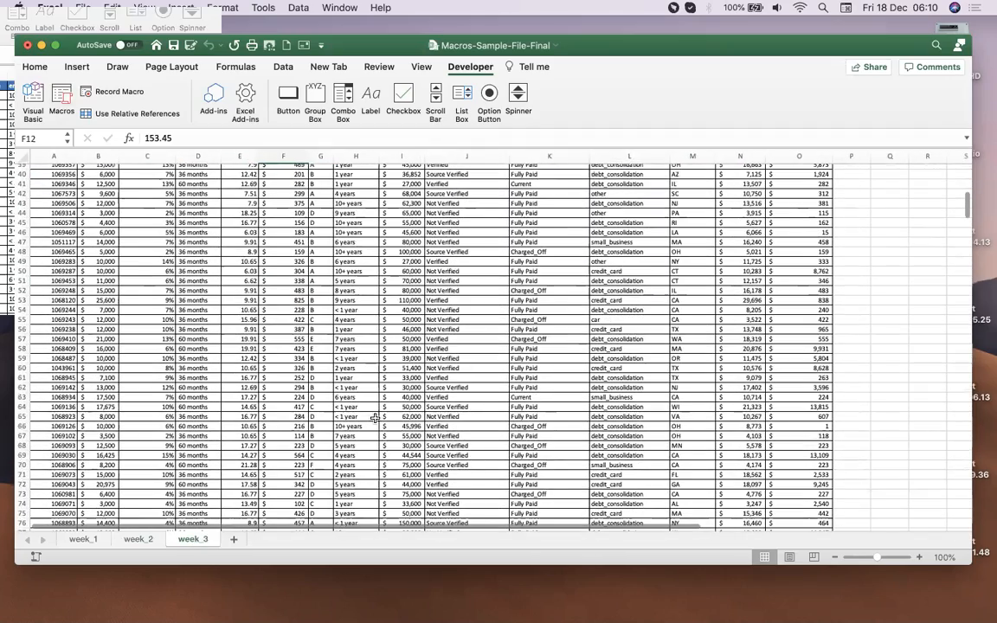
pyautogui.scroll(8, 375, 419)
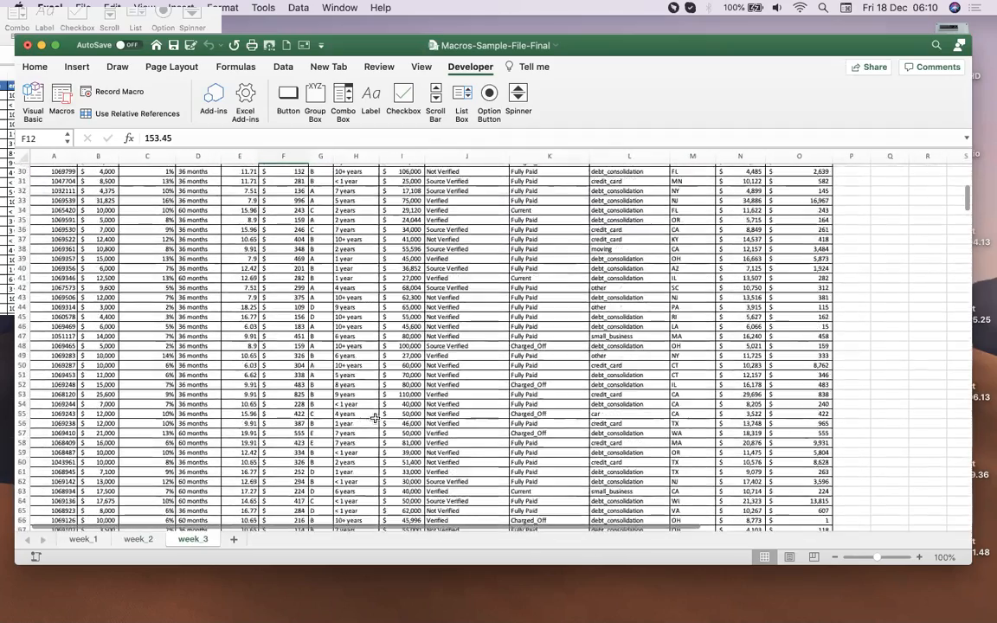
pyautogui.scroll(-1, 375, 419)
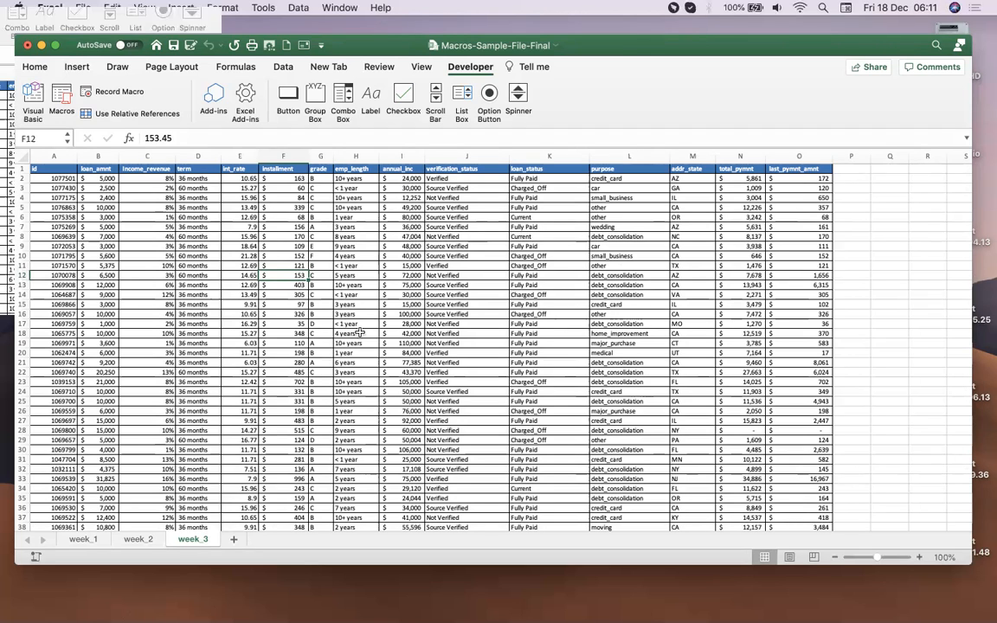
pyautogui.click(145, 542)
pyautogui.scroll(10, 259, 383)
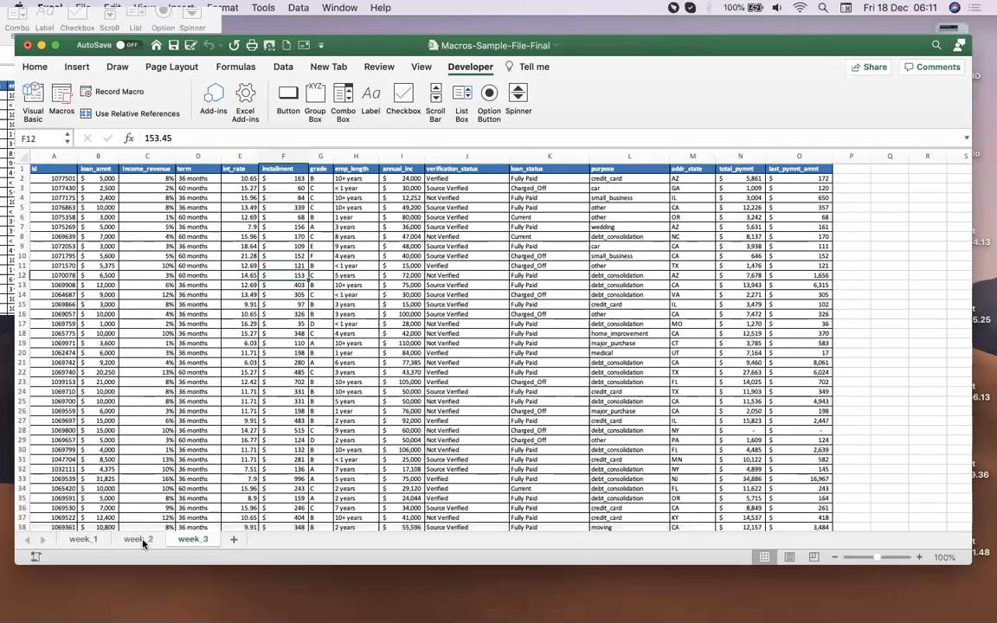
pyautogui.click(200, 541)
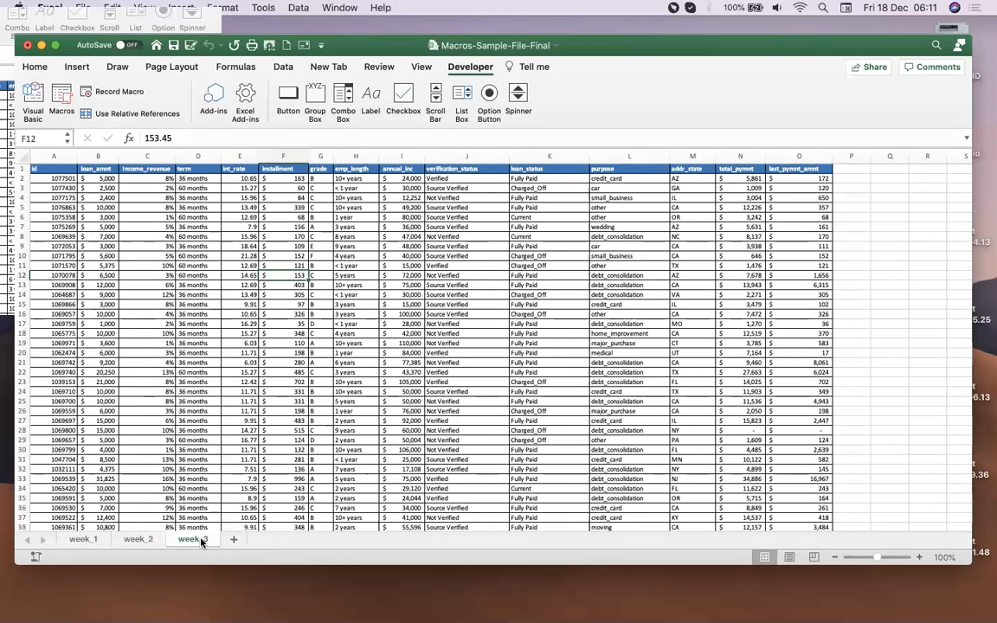